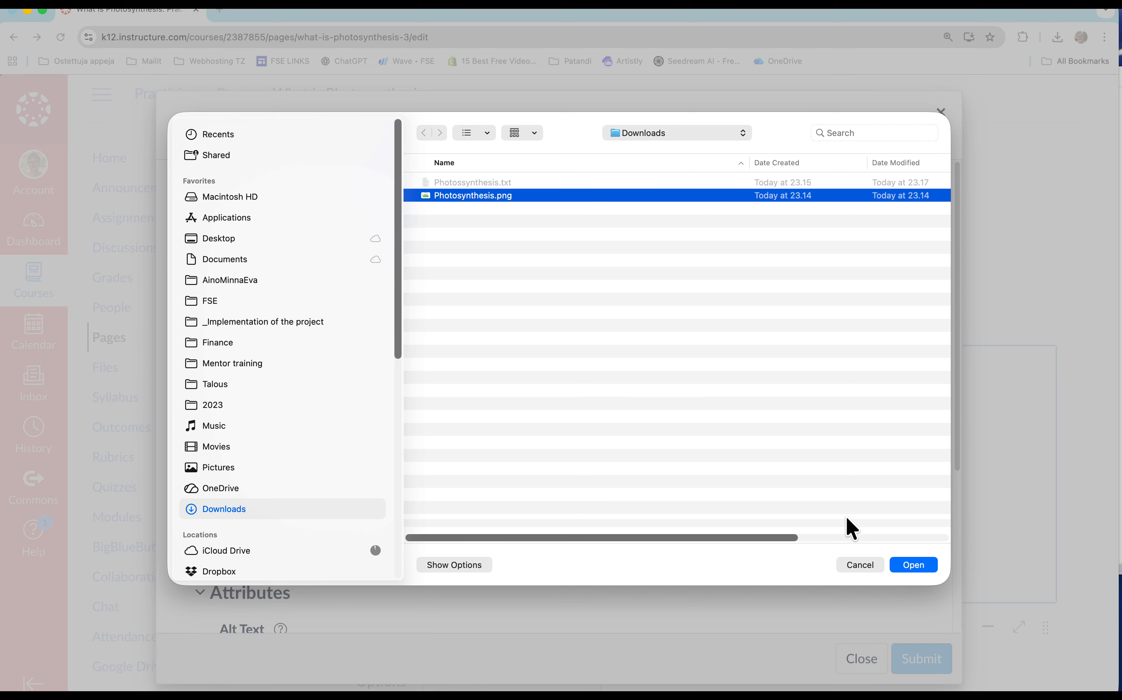
Upload Photosynthesis.png with the alt text "Image of photosynthesis" and embed it in the page.
left_click(915, 569)
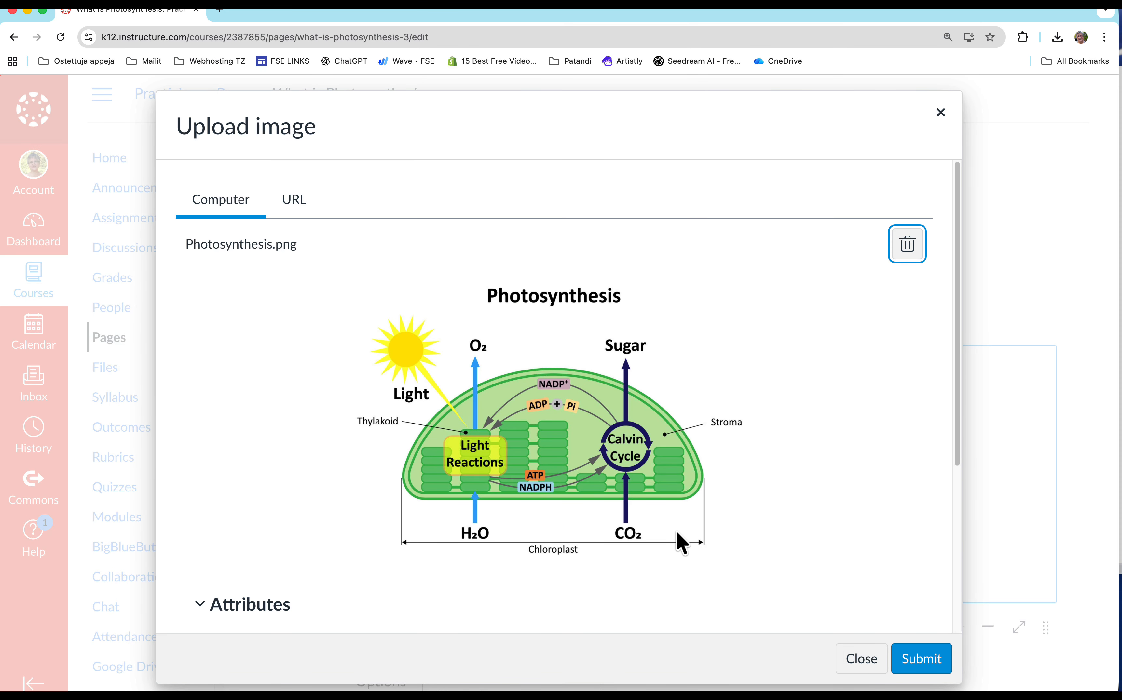
scroll(680, 543, "down", 5)
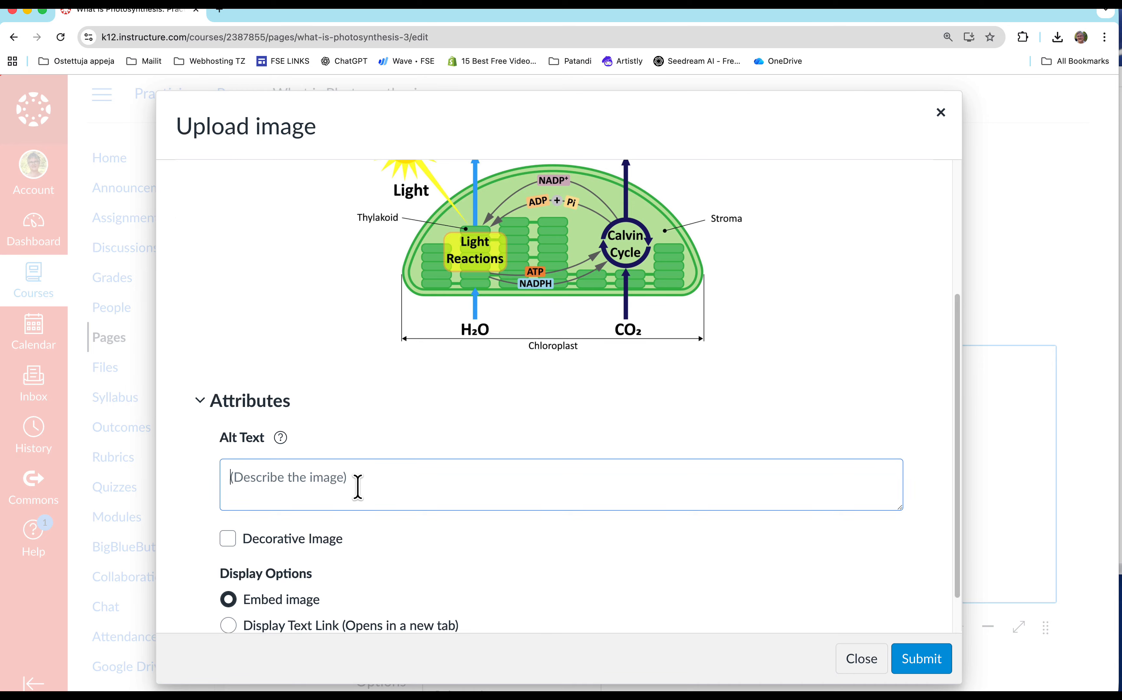
left_click(358, 487)
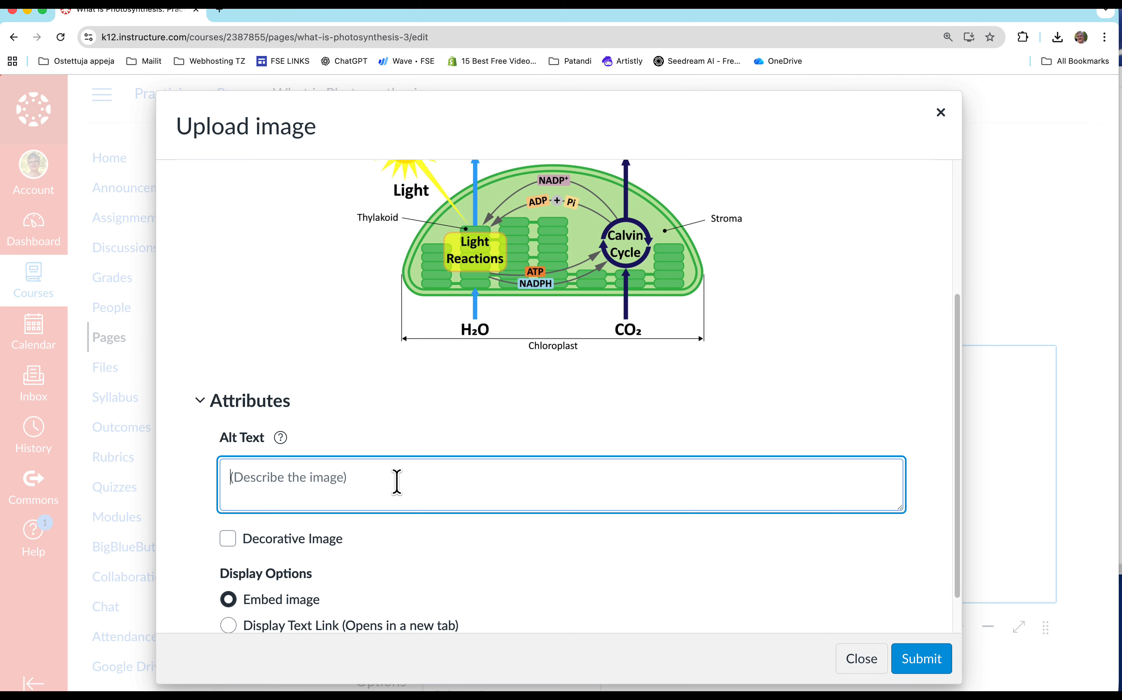
type("Image of photosynthesis")
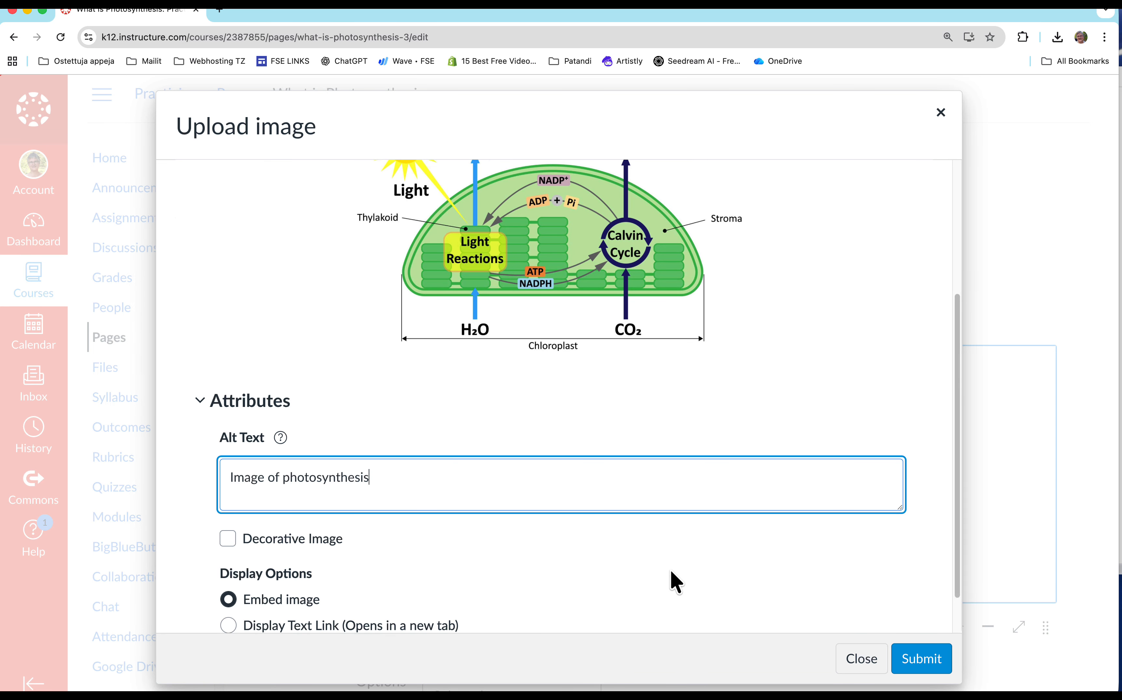
scroll(689, 602, "down", 2)
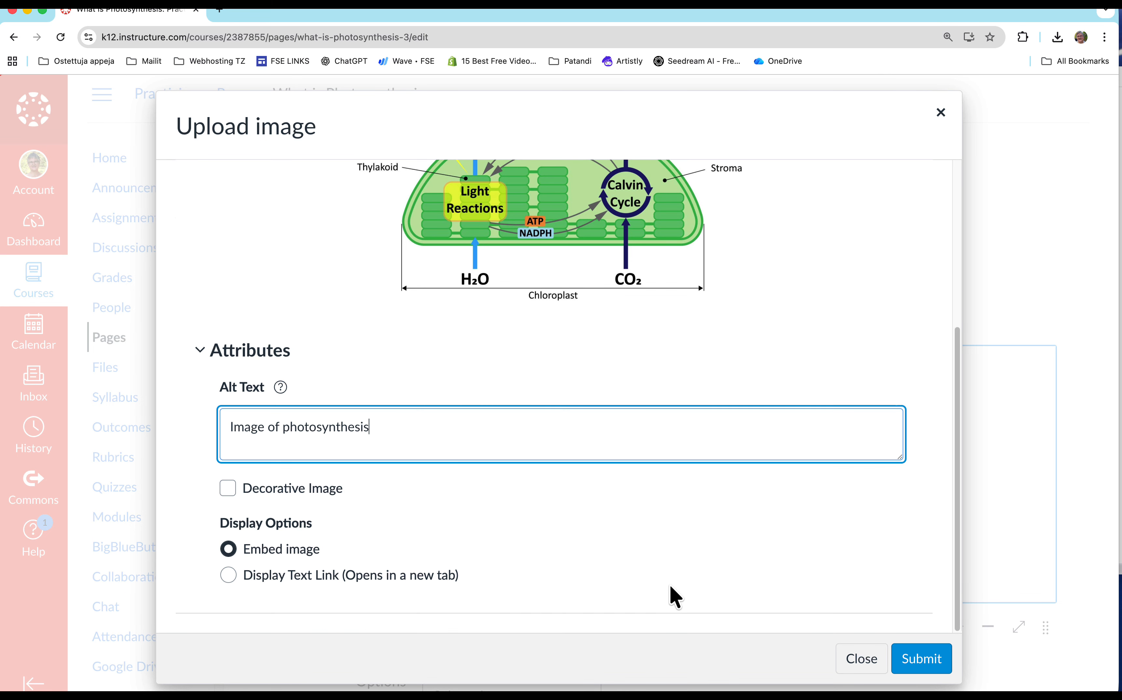
left_click(917, 668)
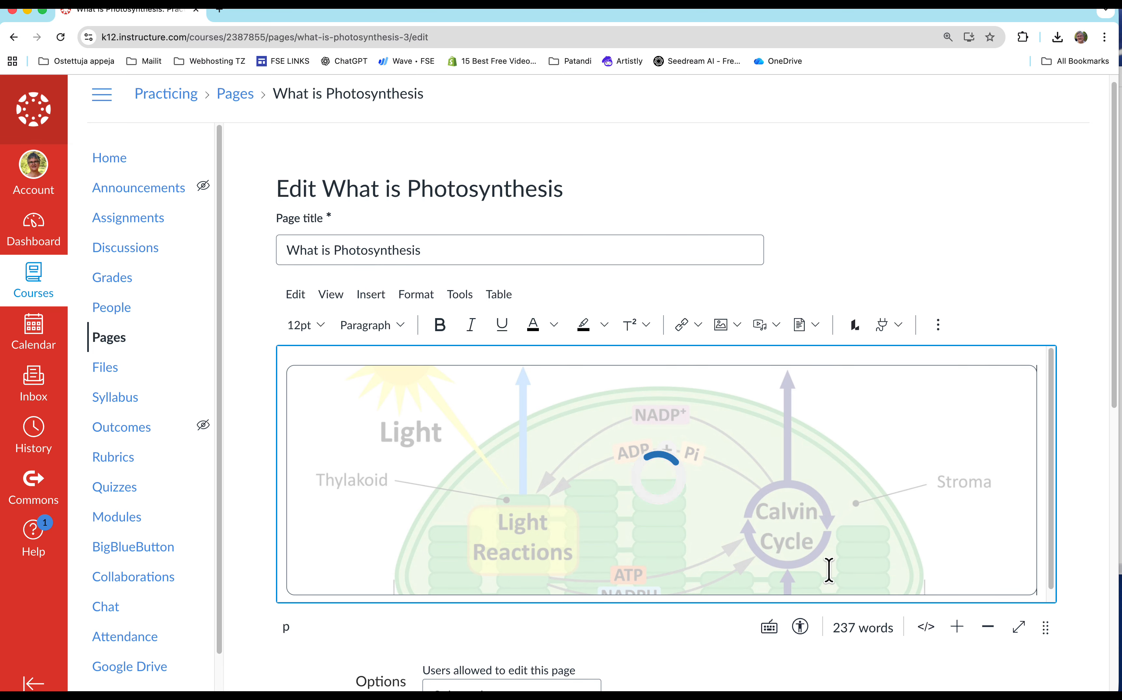
Save the "What is Photosynthesis" page and view the embedded diagram on the saved page.
scroll(806, 498, "down", 5)
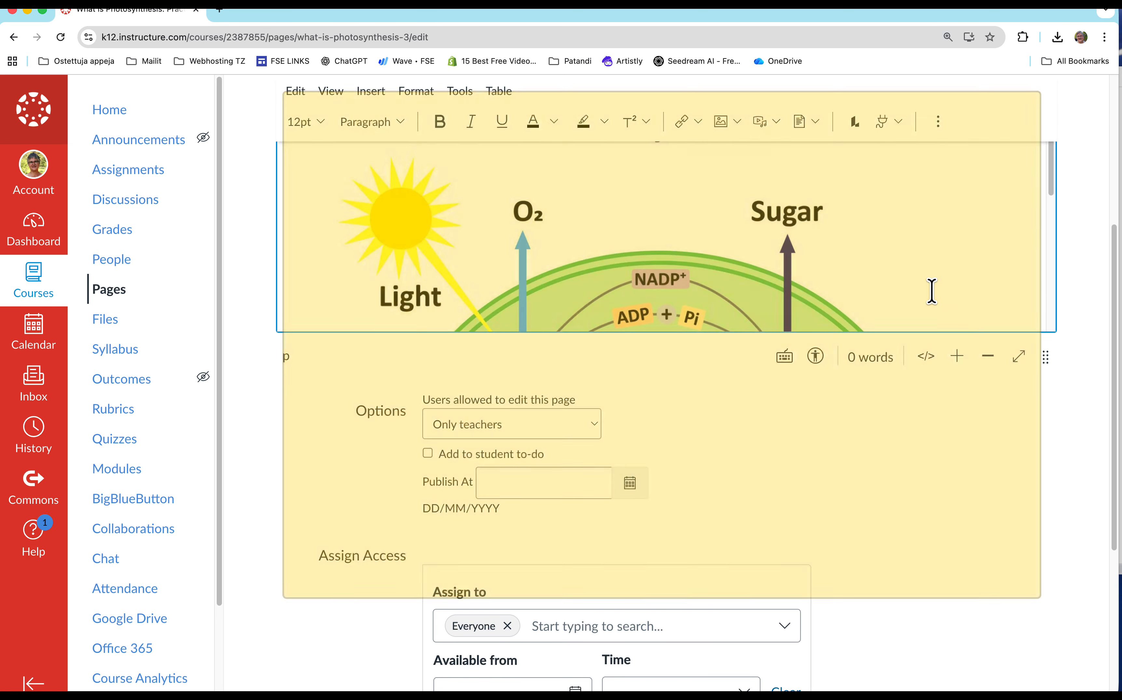
scroll(947, 279, "up", 5)
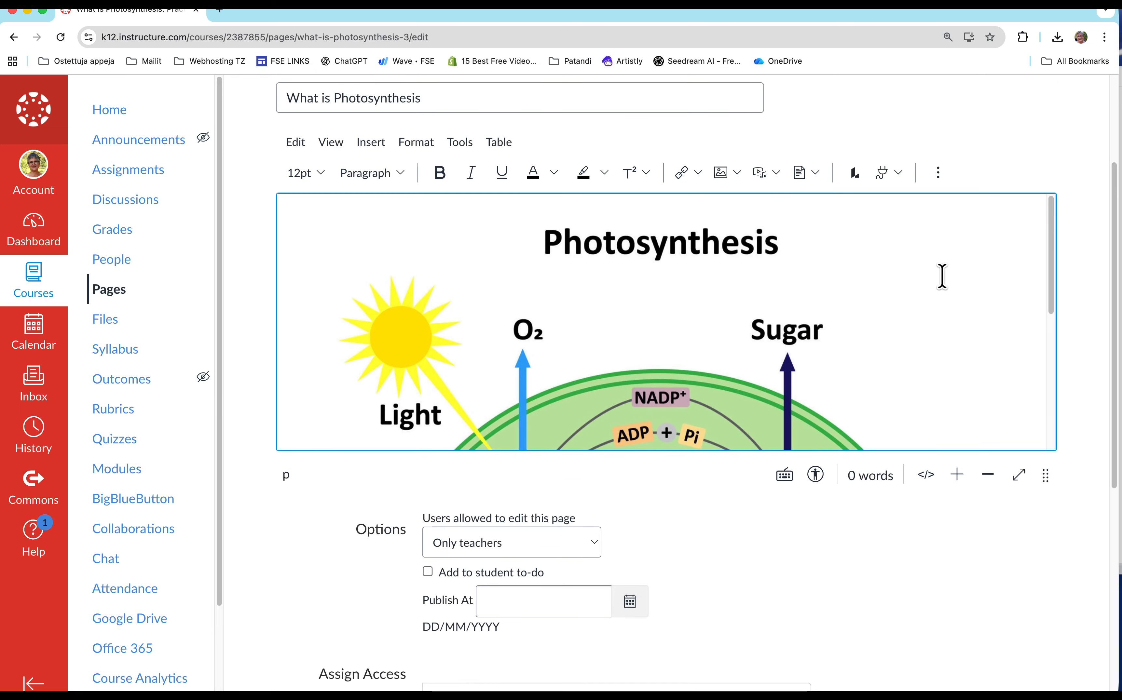
scroll(922, 579, "down", 8)
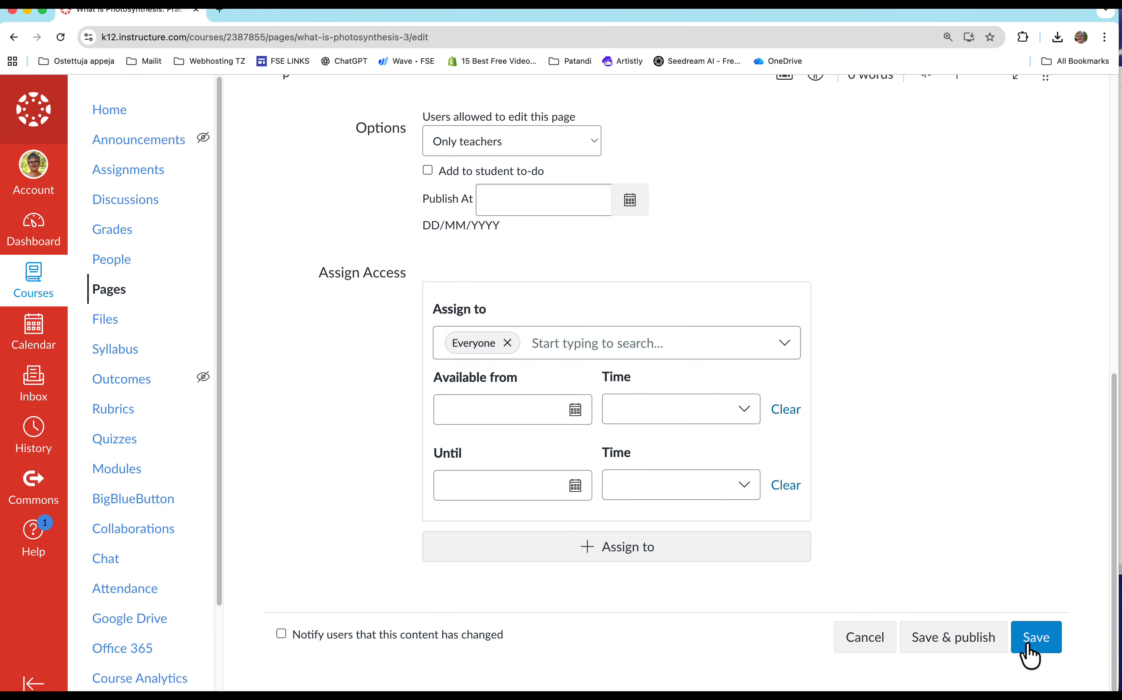
left_click(1027, 641)
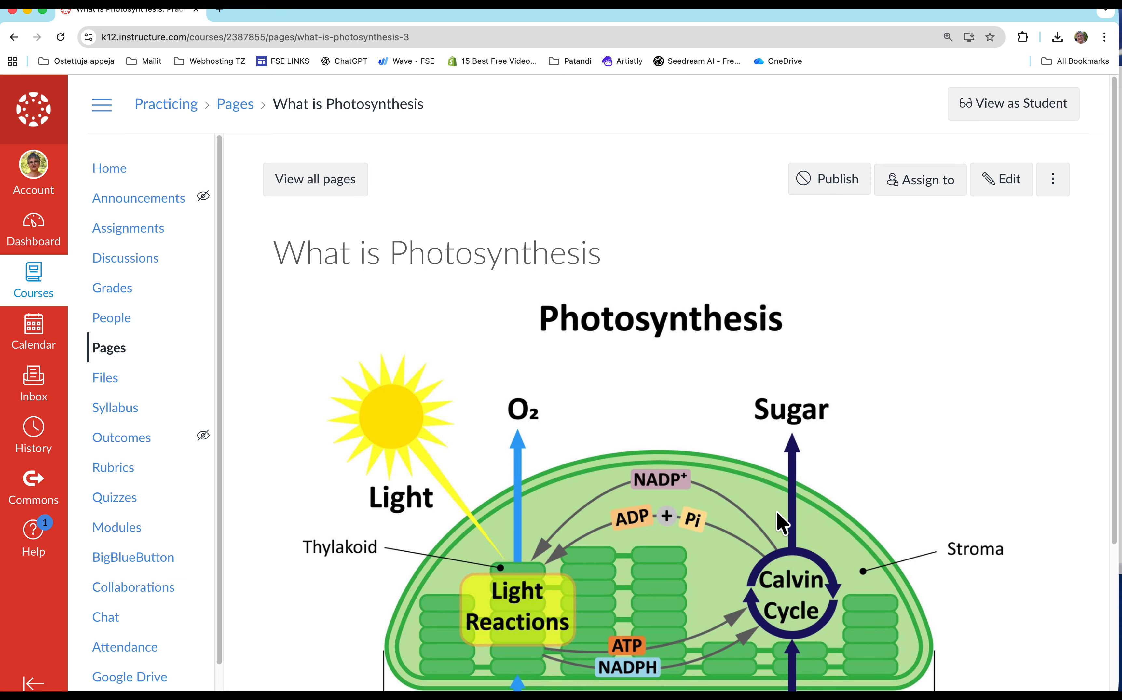
scroll(784, 521, "down", 1)
scroll(783, 521, "down", 3)
scroll(783, 521, "down", 2)
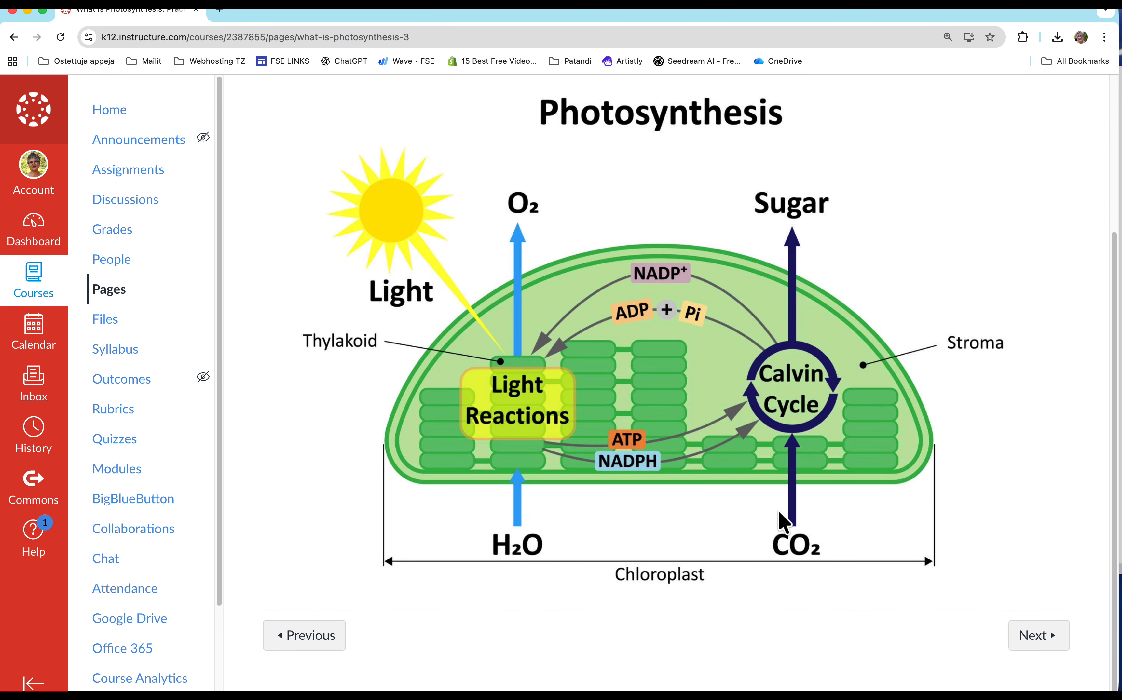
scroll(783, 521, "up", 3)
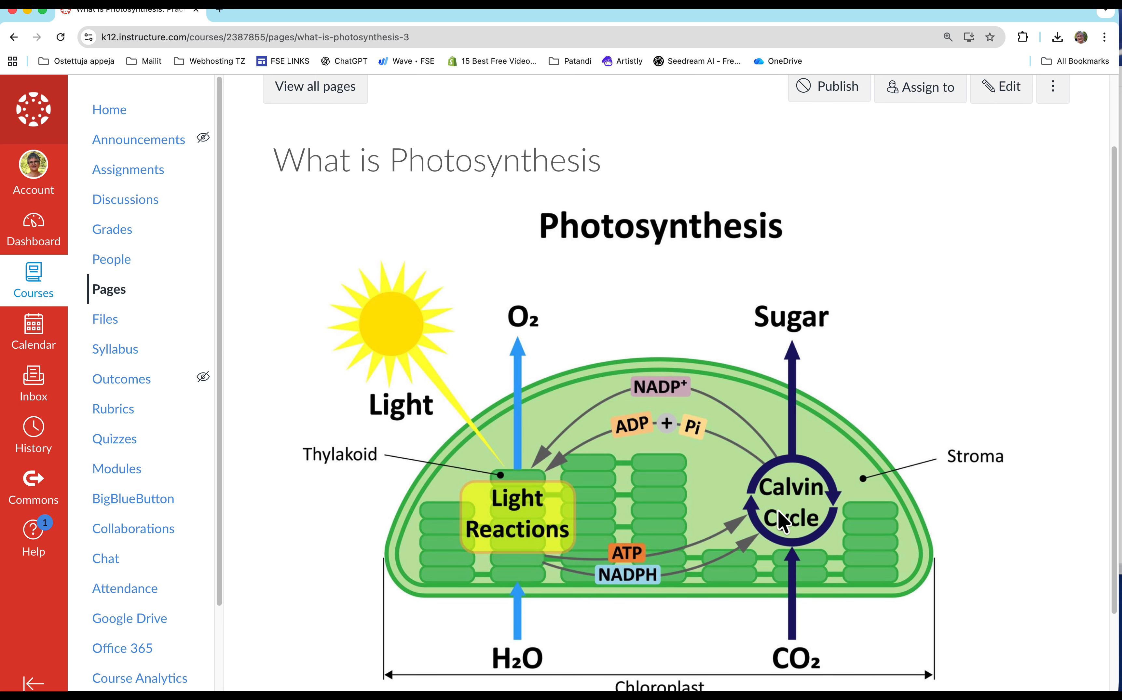
scroll(784, 521, "down", 1)
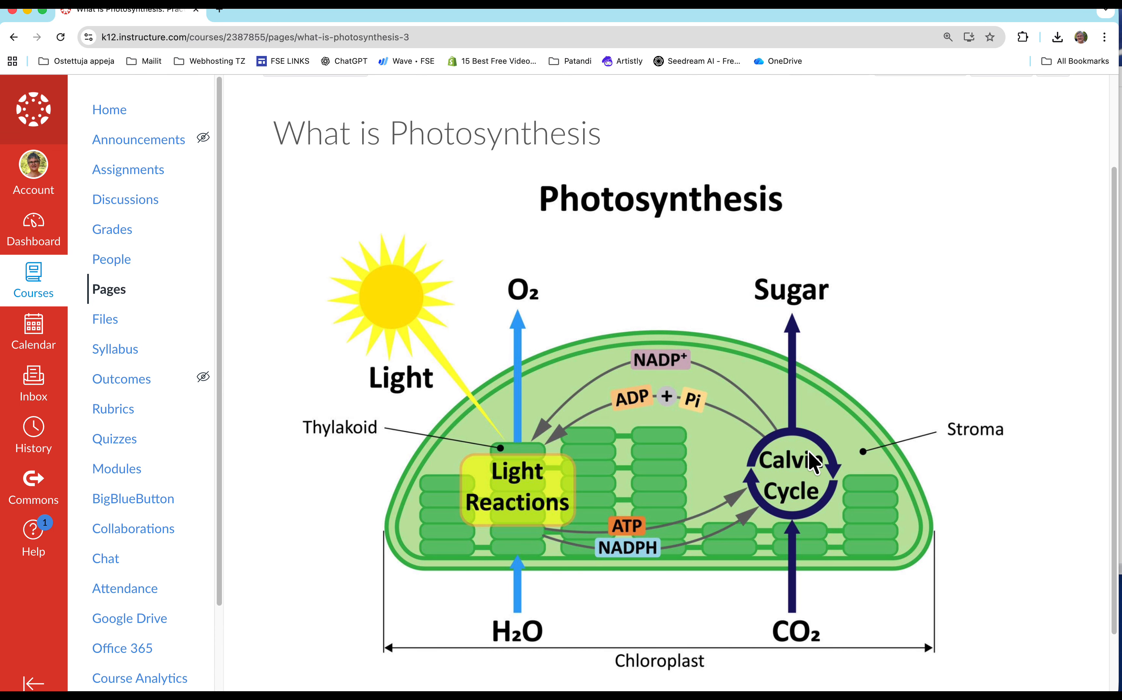
Switch to the open Photossynthesis.txt file, copy its entire text and return to the course page in the browser.
key("super+Tab")
key("super+Tab")
key("super+Tab")
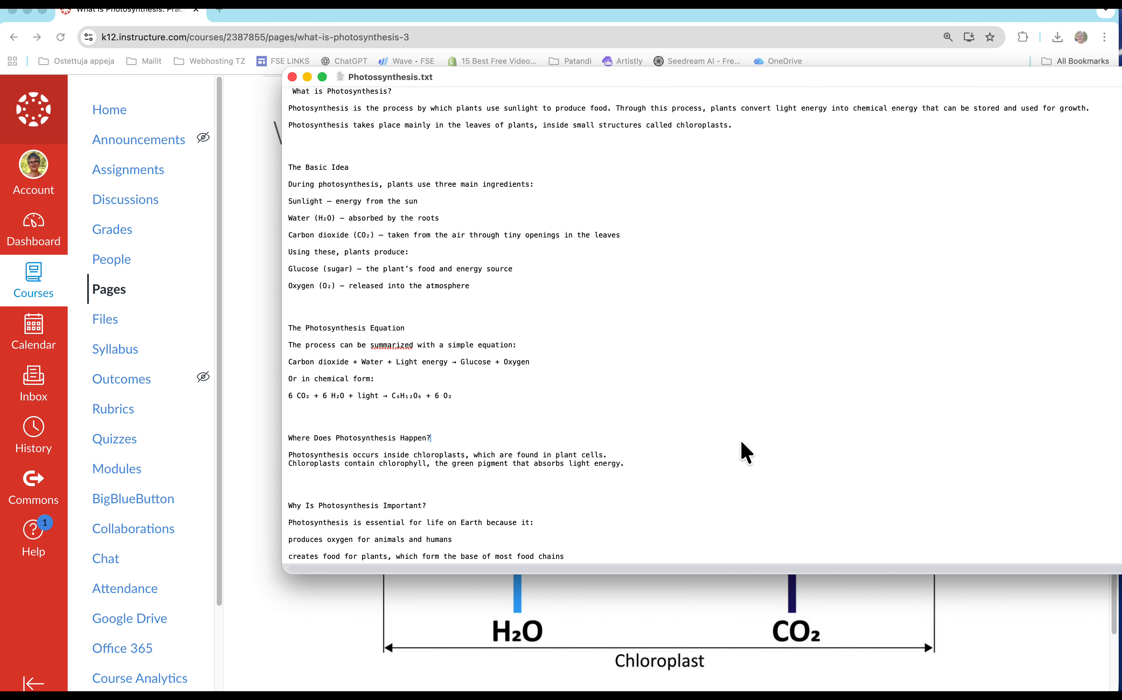
key("super+a")
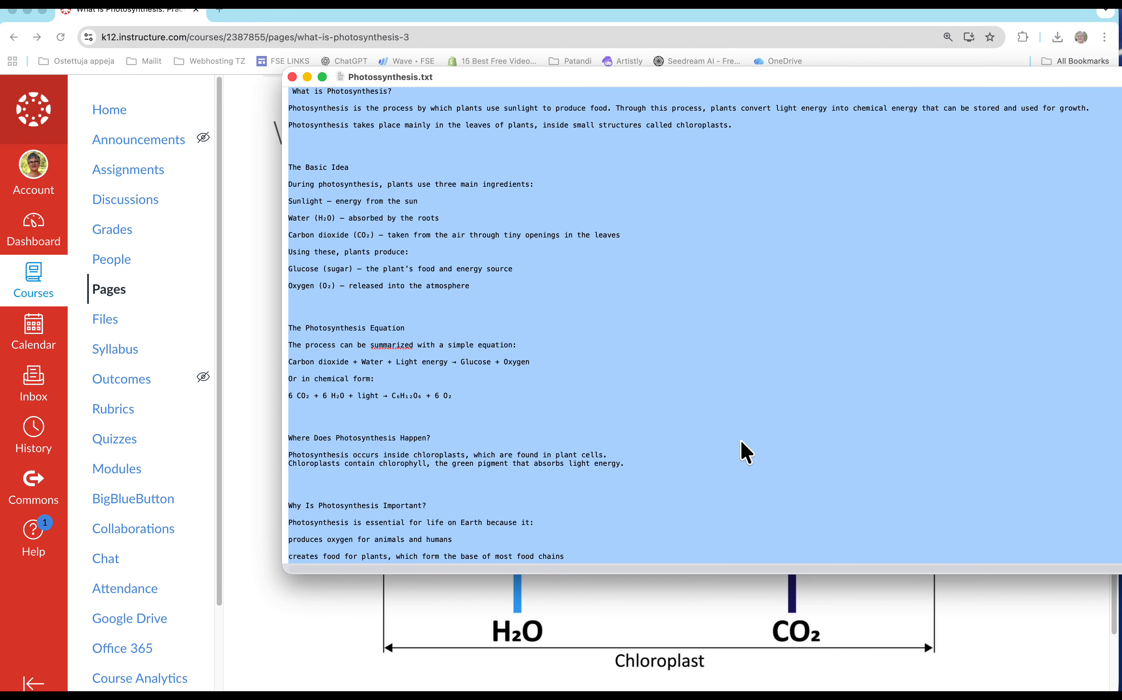
left_click(281, 606)
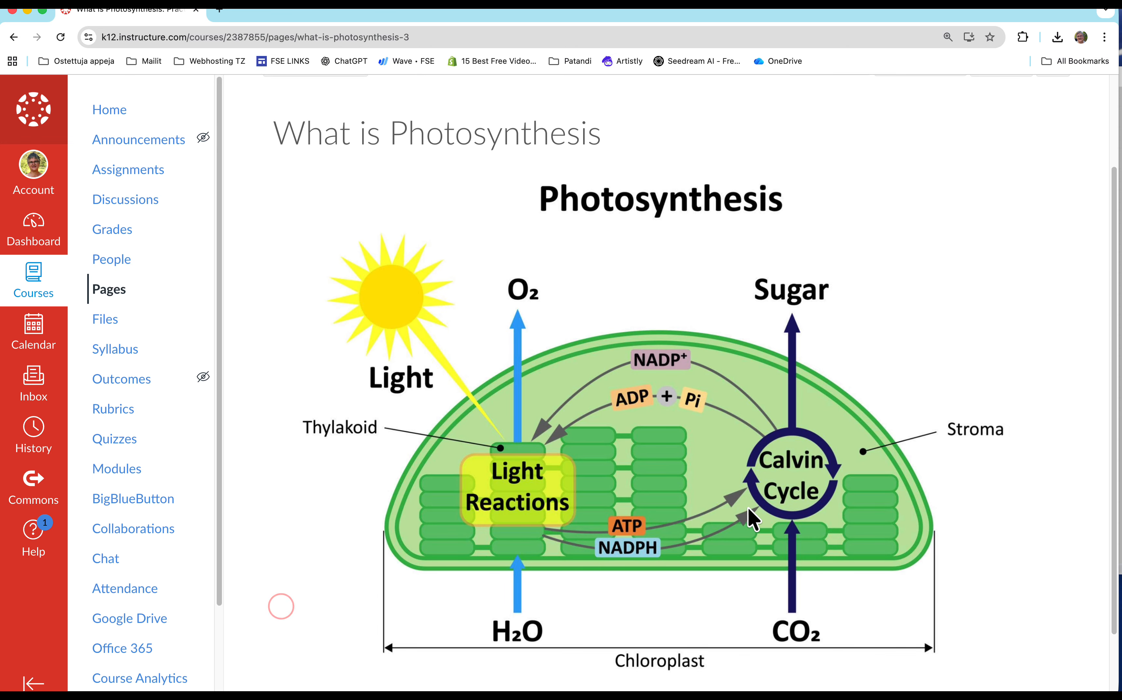
In the page editor, shrink the photosynthesis image to about two thirds of the content width and add a new line below it.
scroll(748, 509, "up", 3)
left_click(1001, 180)
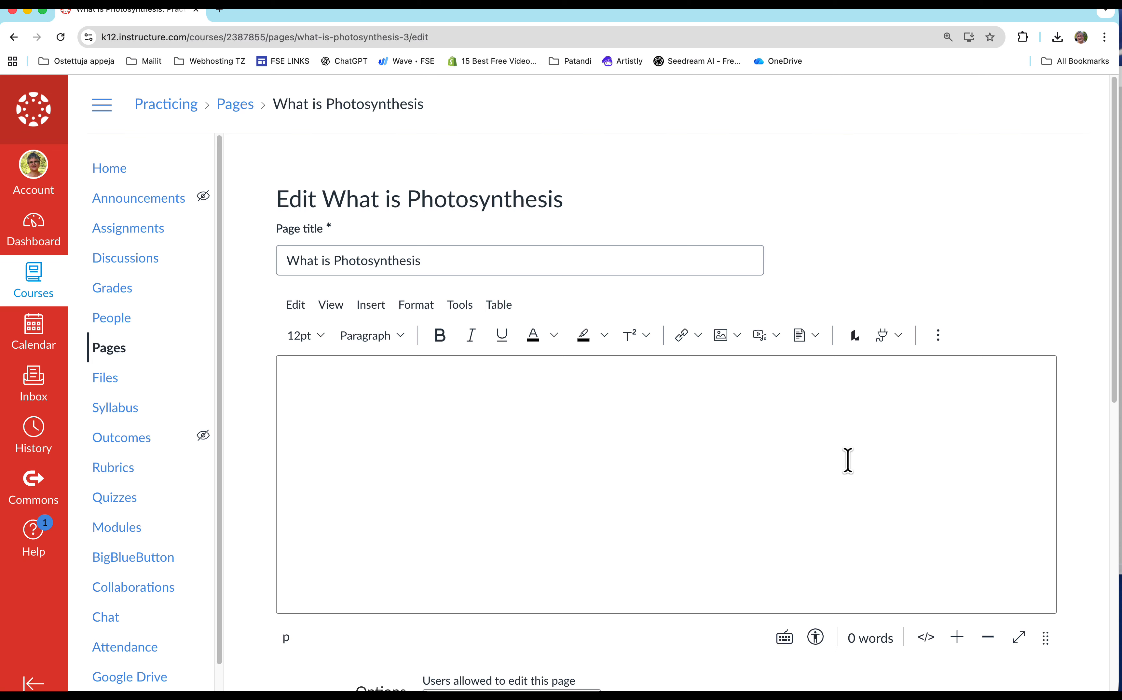
left_click(723, 476)
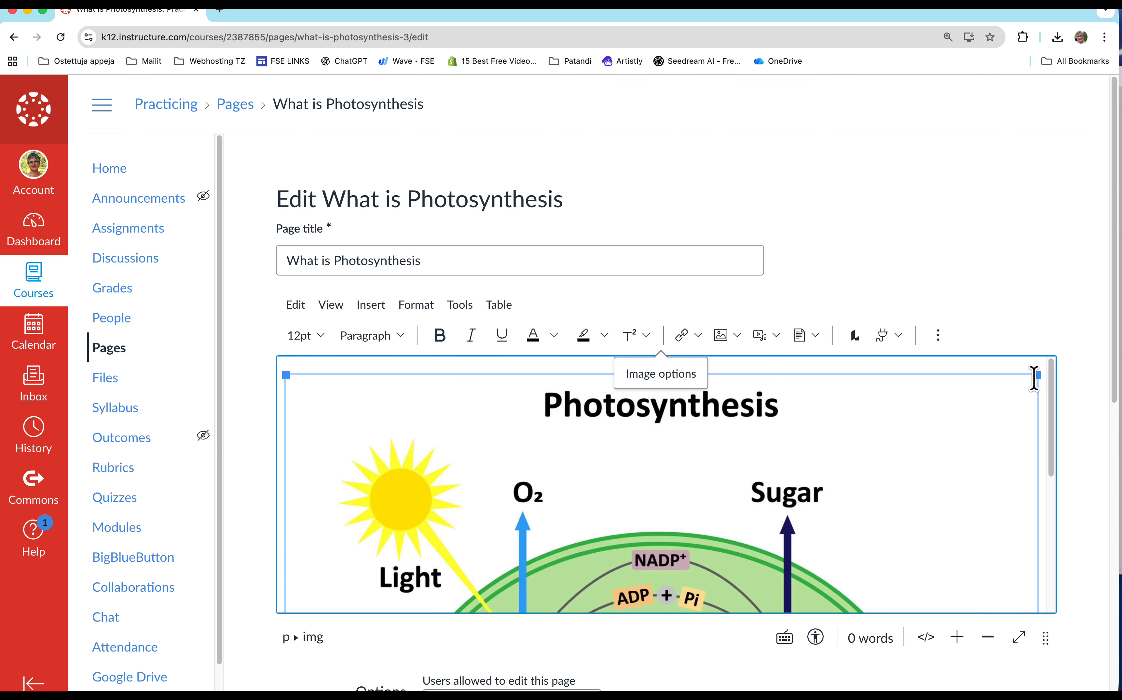
left_click_drag(1039, 372, 852, 422)
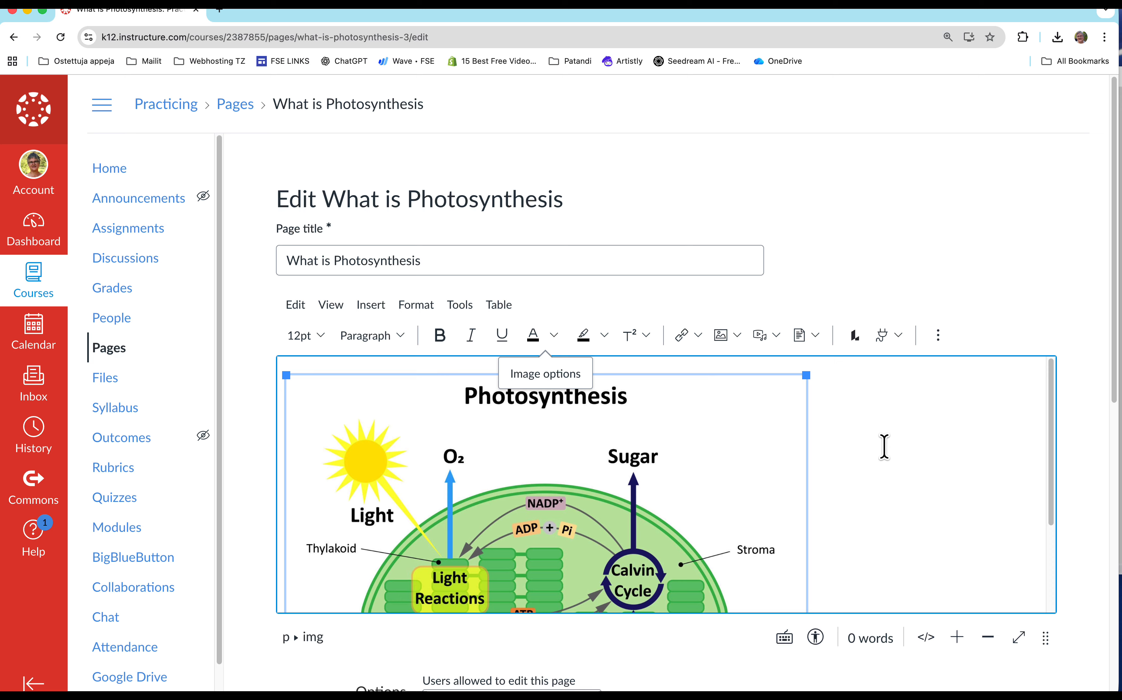
left_click(885, 446)
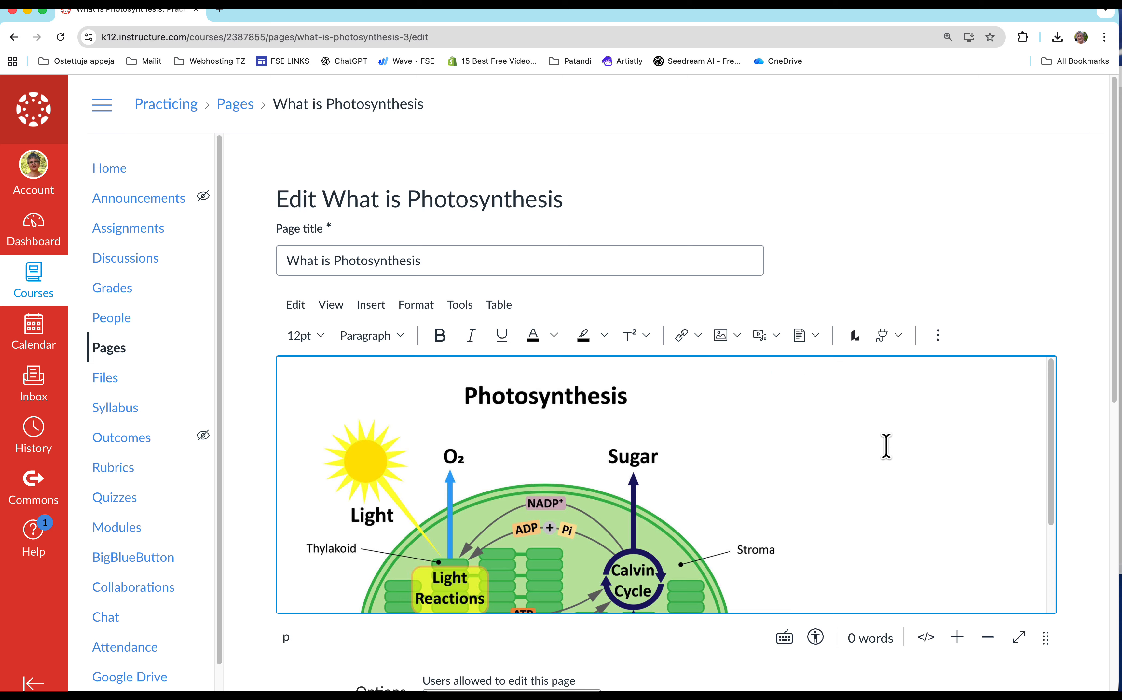
left_click(886, 443)
key("Return")
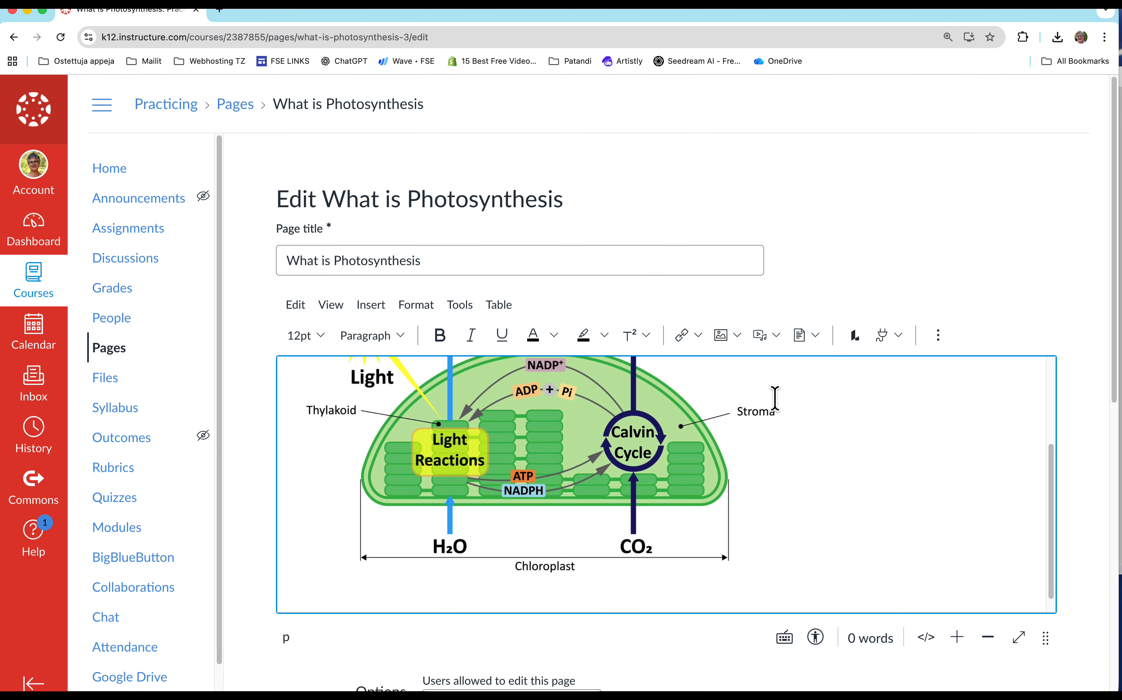
Try to paste the copied text with the editor's Paste command and dismiss the resulting notice.
left_click(304, 307)
left_click(327, 445)
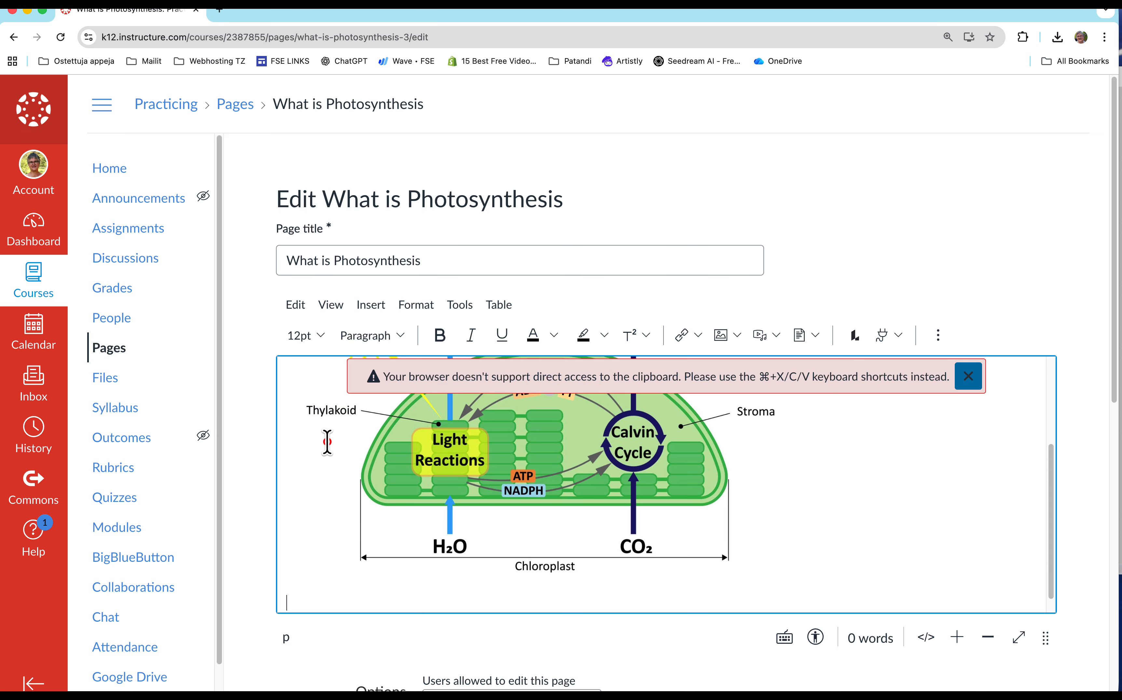
left_click(968, 376)
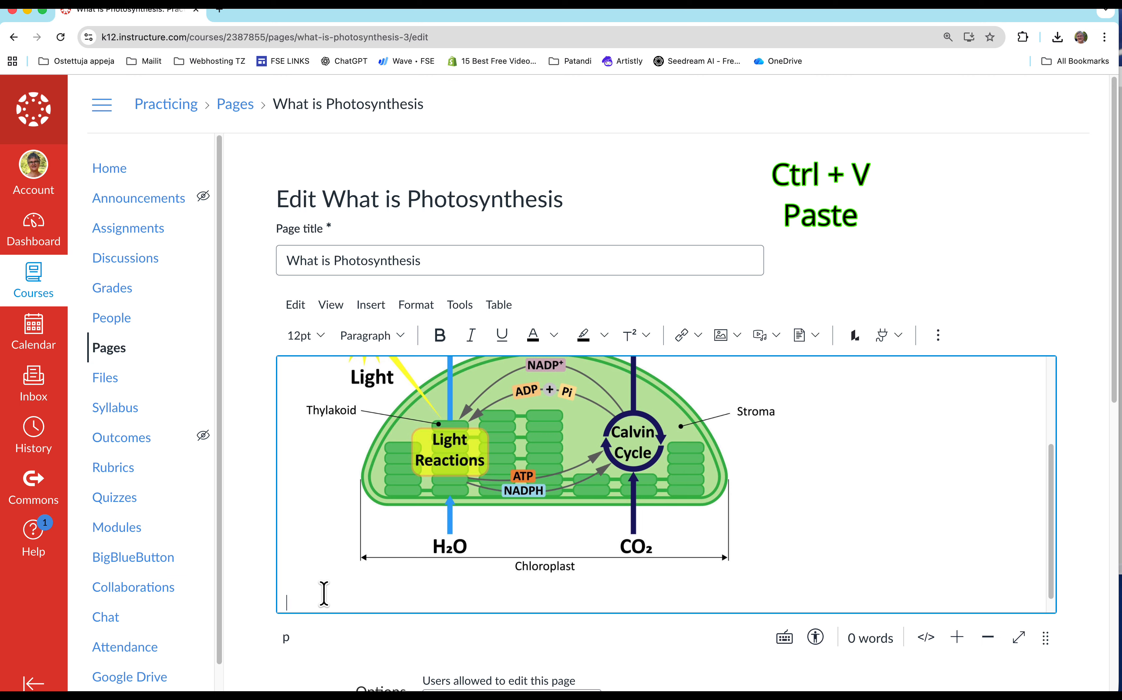
Paste the copied photosynthesis text below the image and look back through it to its beginning.
key("ctrl+v")
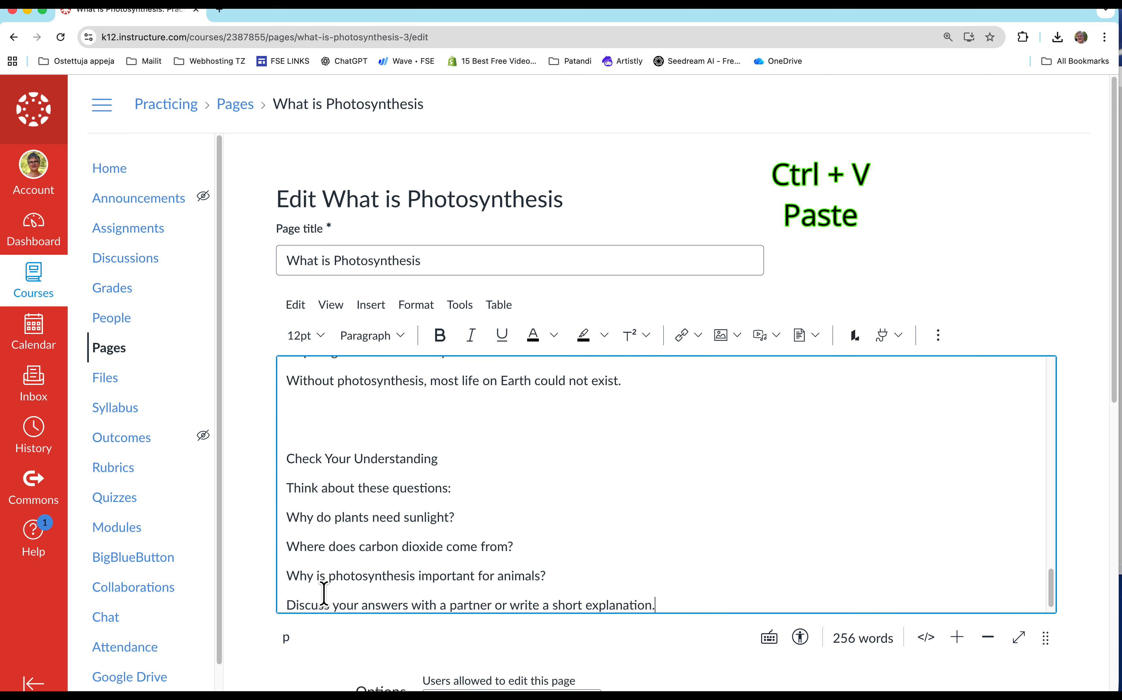
scroll(453, 525, "up", 3)
scroll(452, 525, "up", 10)
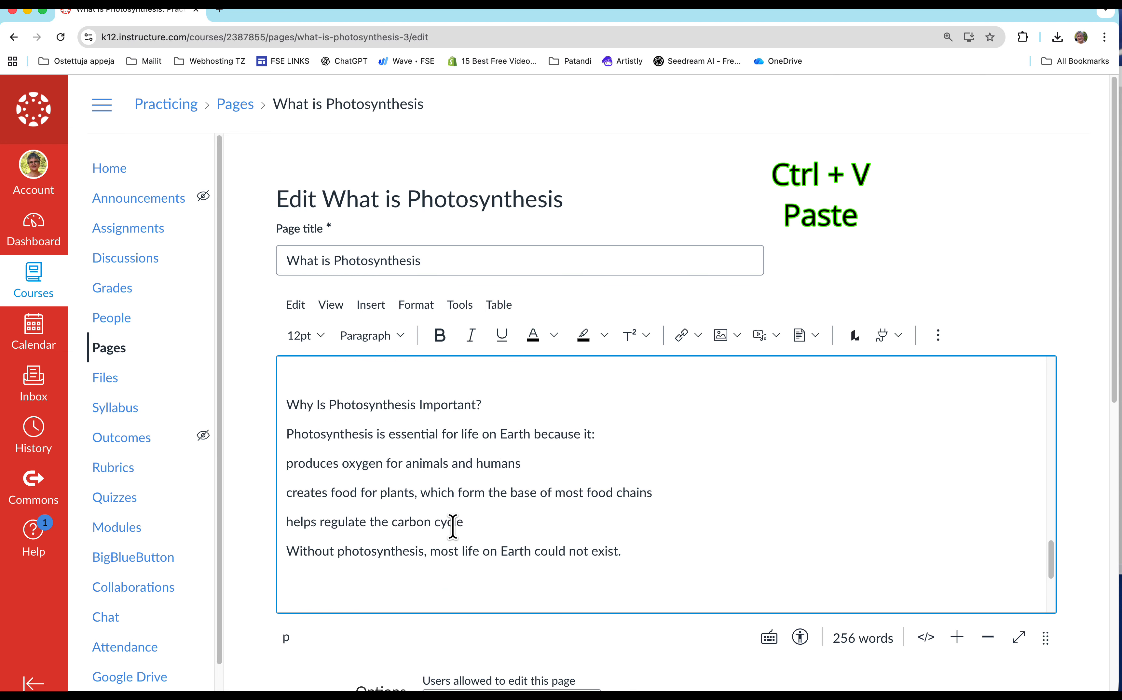
scroll(453, 525, "up", 10)
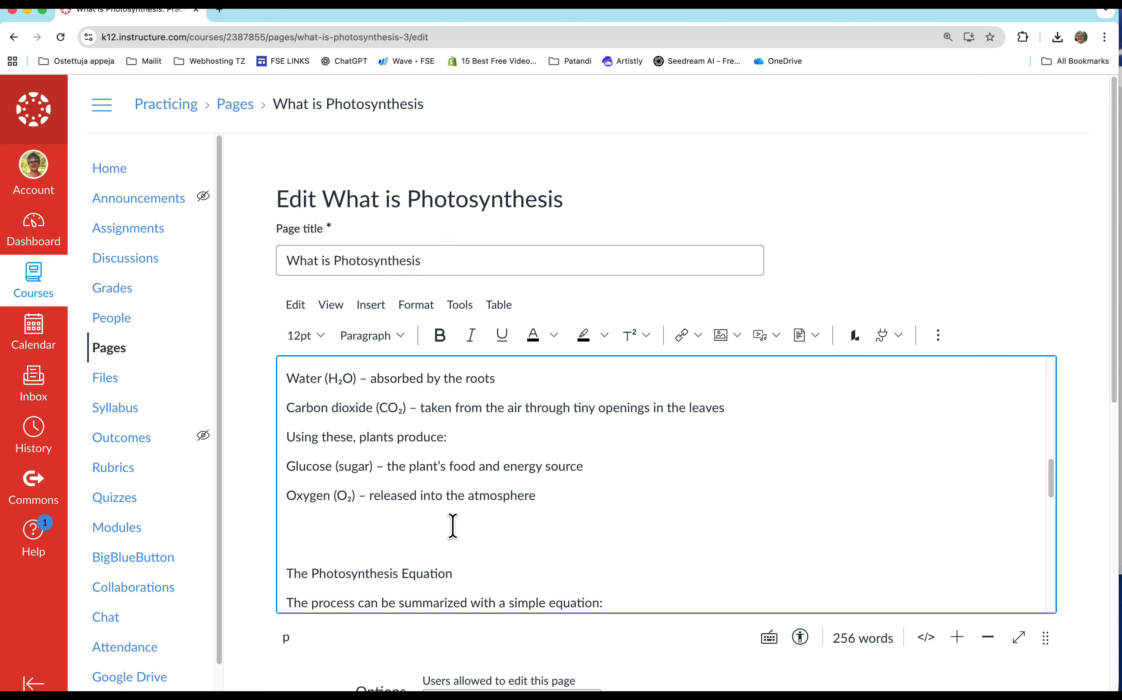
scroll(452, 526, "up", 1)
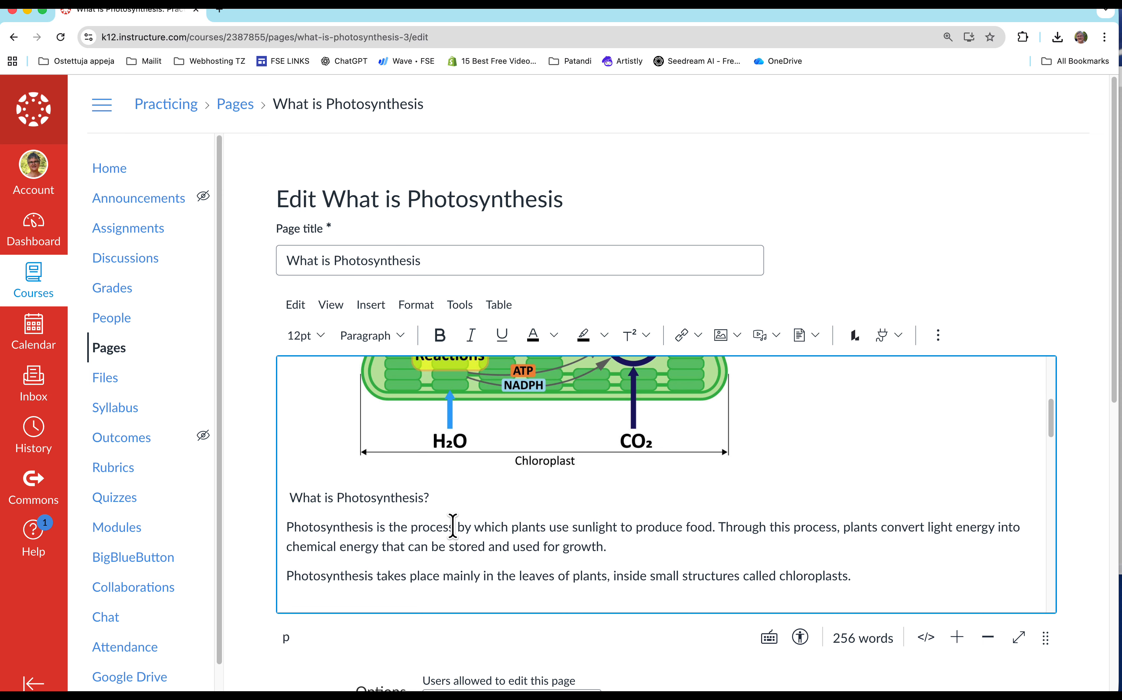
Format the pasted line "What is Photosynthesis?" as Heading 2.
left_click_drag(438, 497, 277, 502)
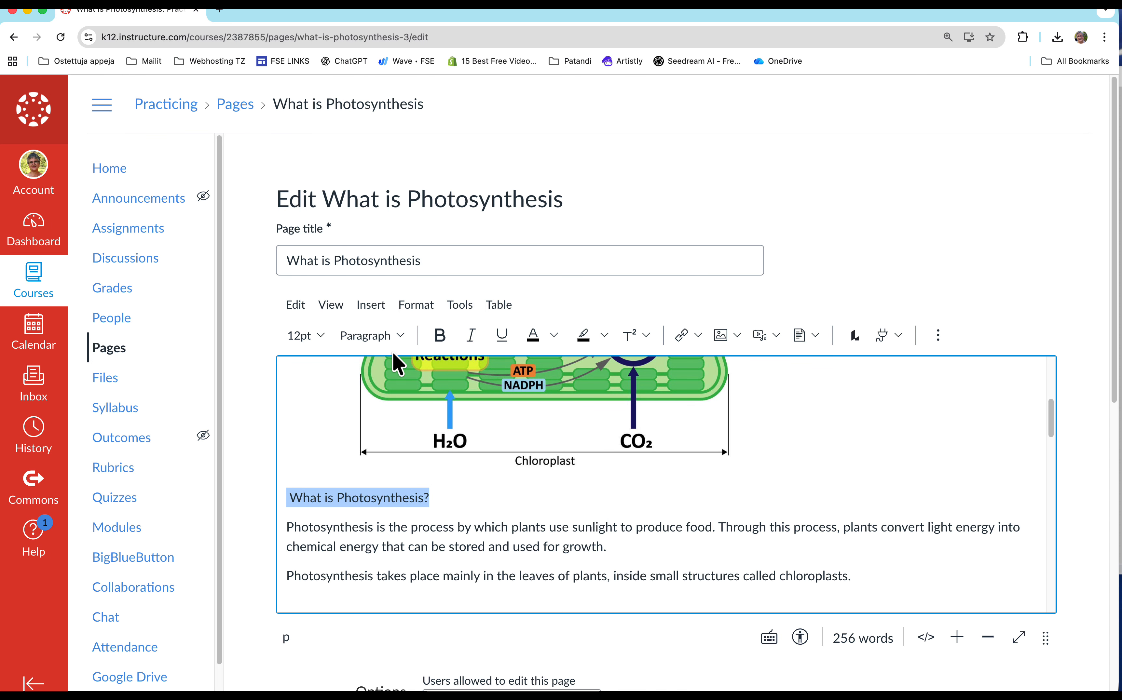
left_click(399, 336)
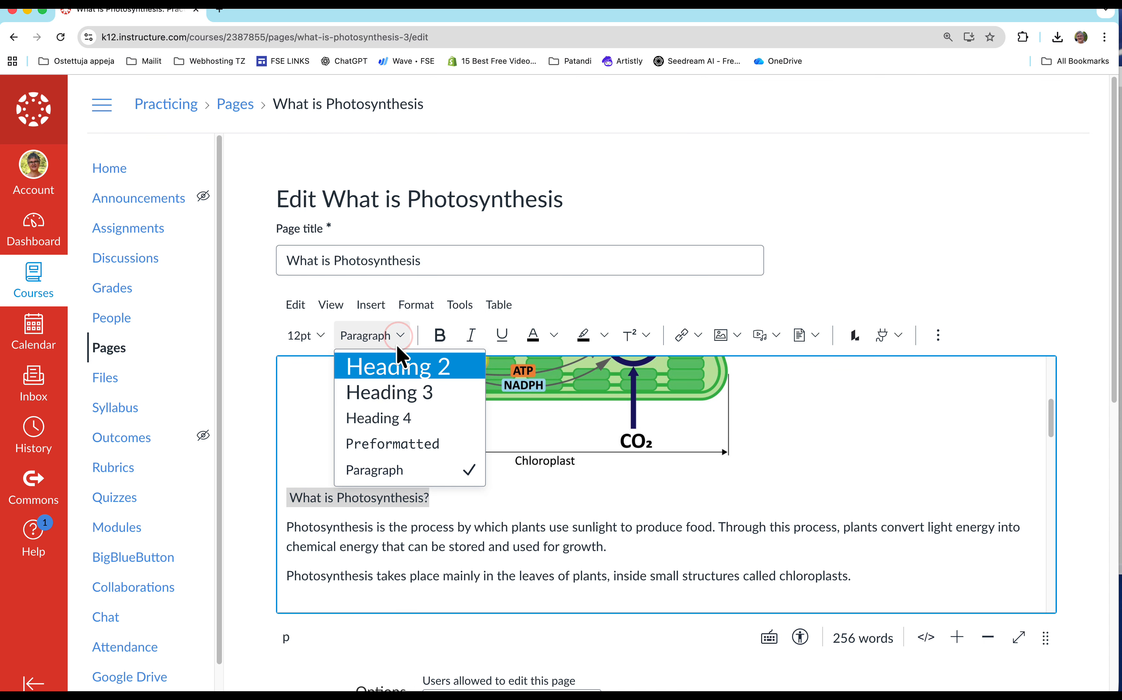
left_click(400, 370)
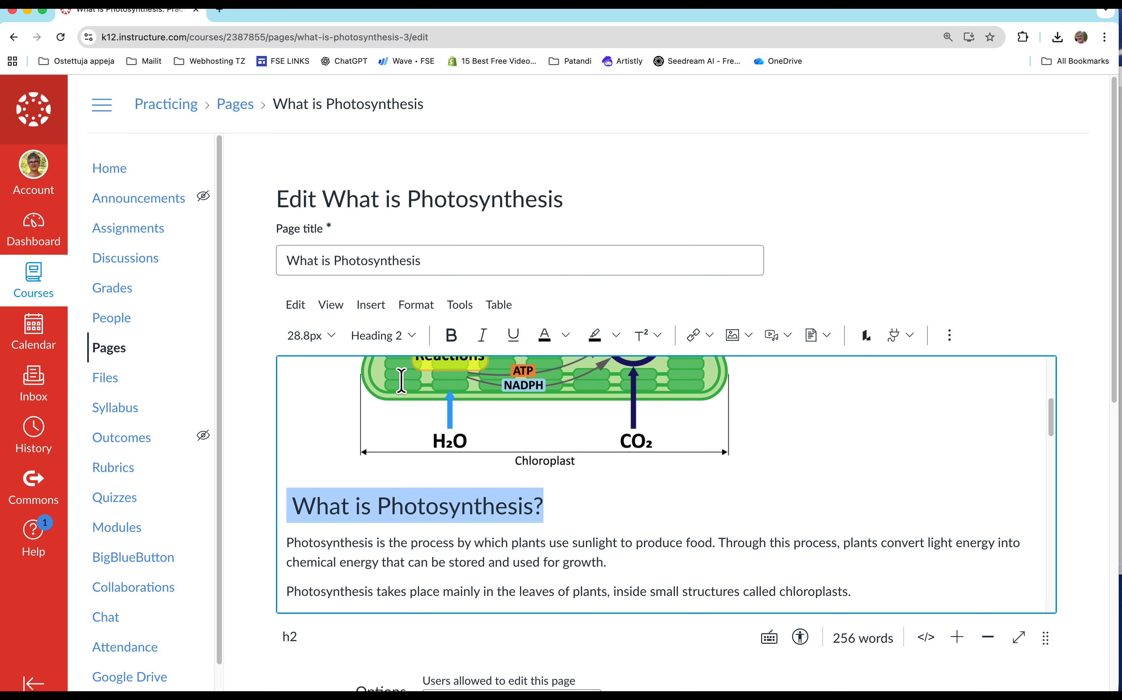
Delete the empty space between the introductory paragraphs and the line "The Basic Idea".
scroll(507, 523, "down", 3)
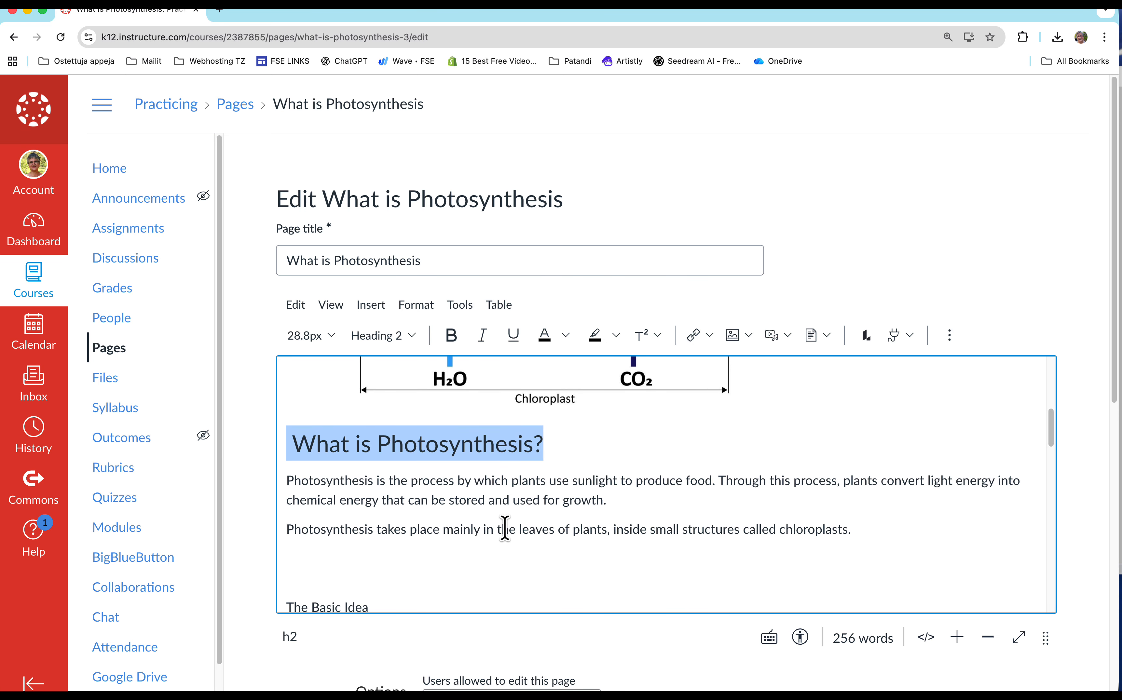
scroll(504, 527, "down", 2)
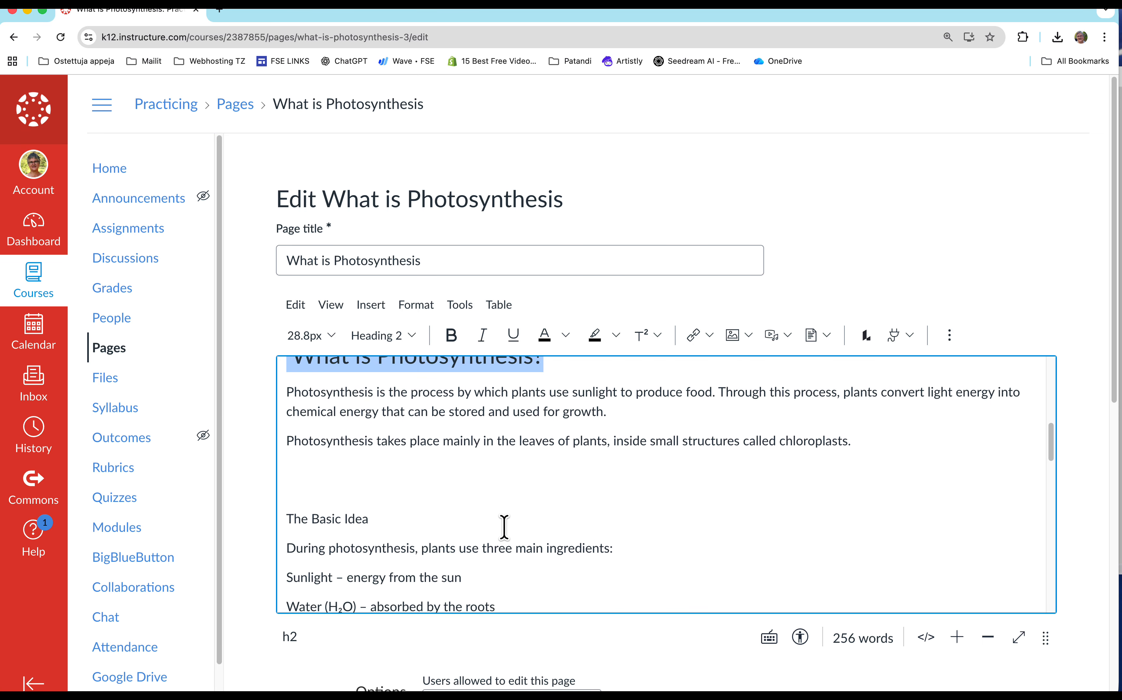
left_click(322, 486)
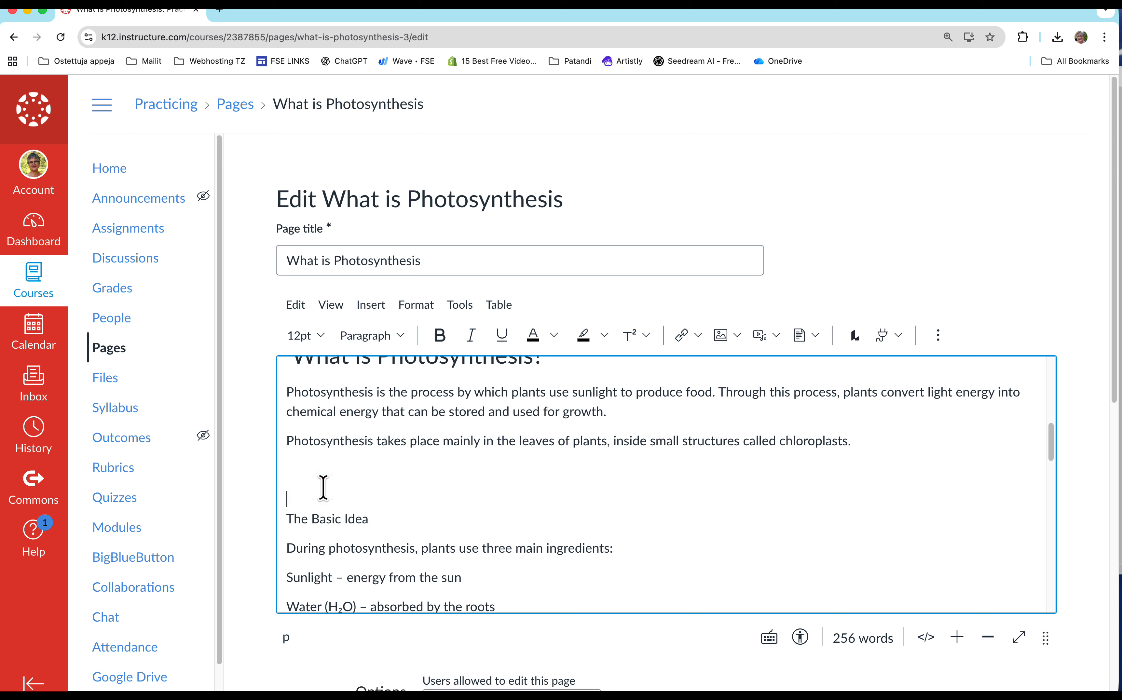
key("BackSpace")
Format the line "The Basic Idea" as Heading 3 and insert an empty line above it.
triple_click(365, 472)
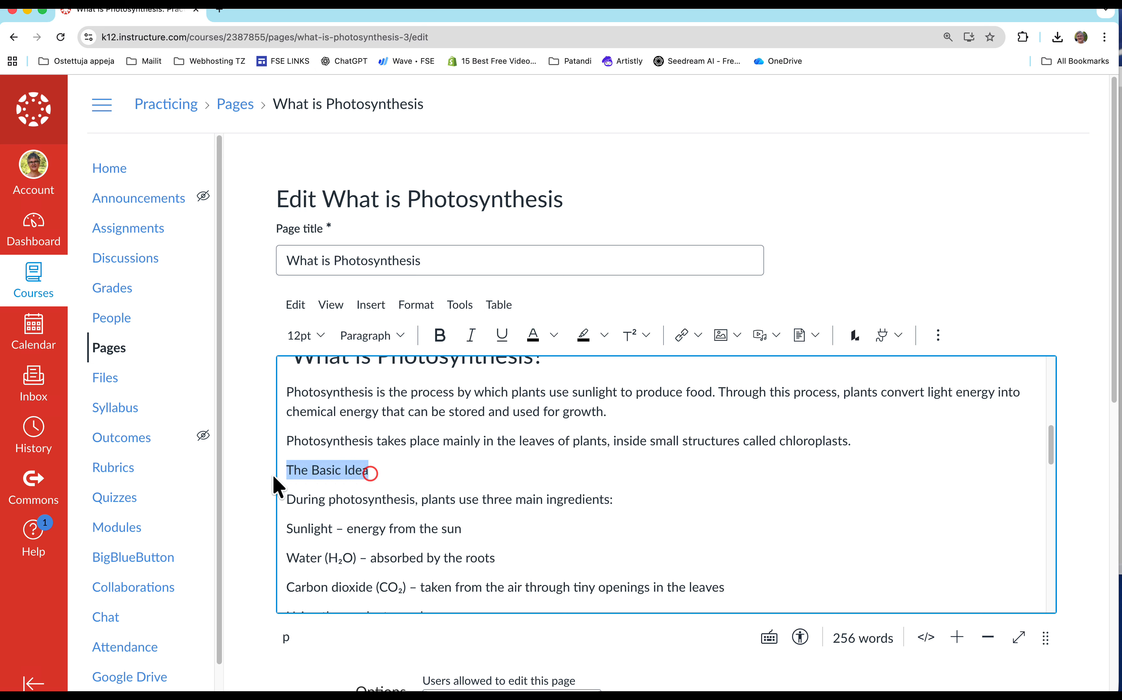
left_click(396, 335)
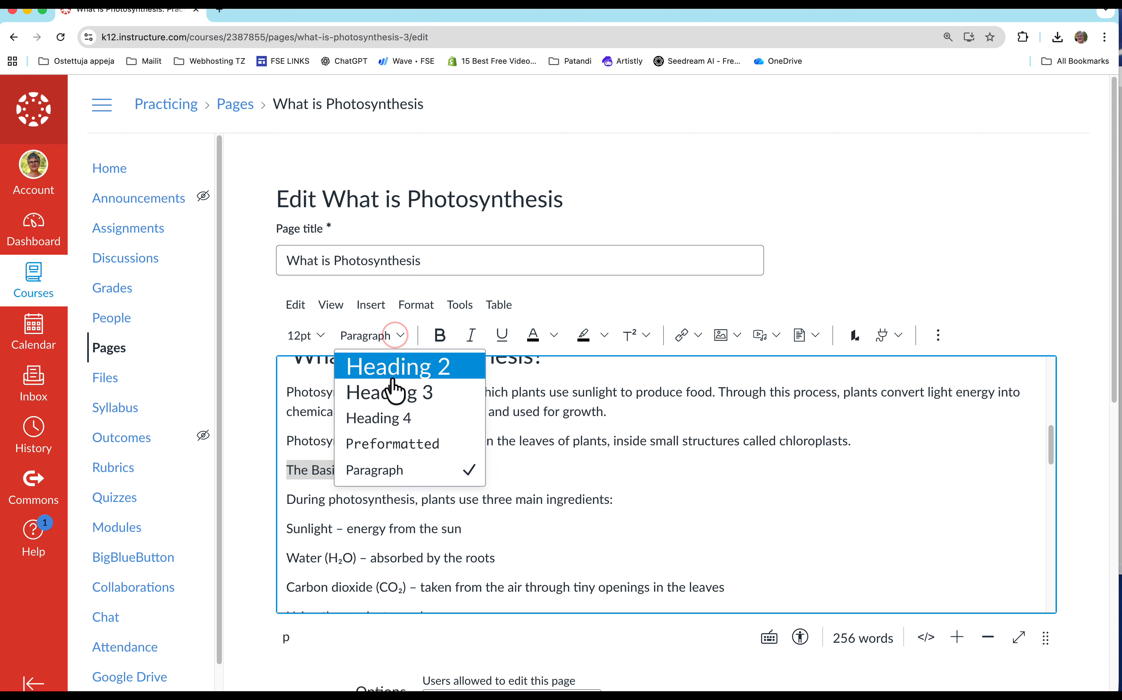
left_click(391, 394)
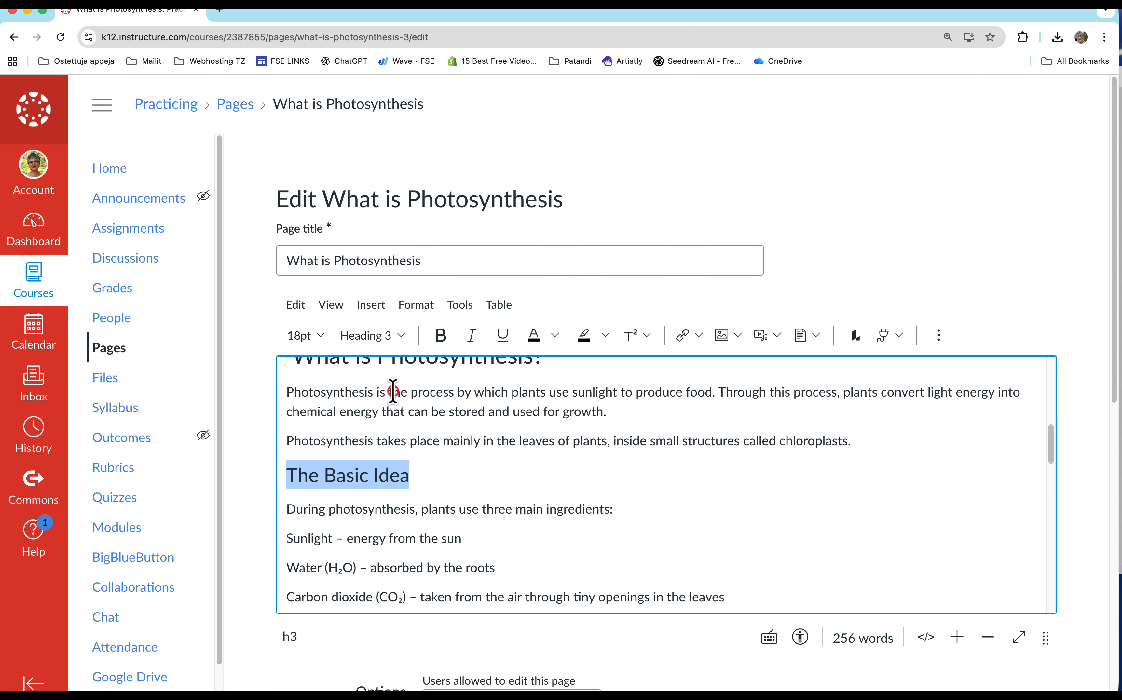
left_click(288, 473)
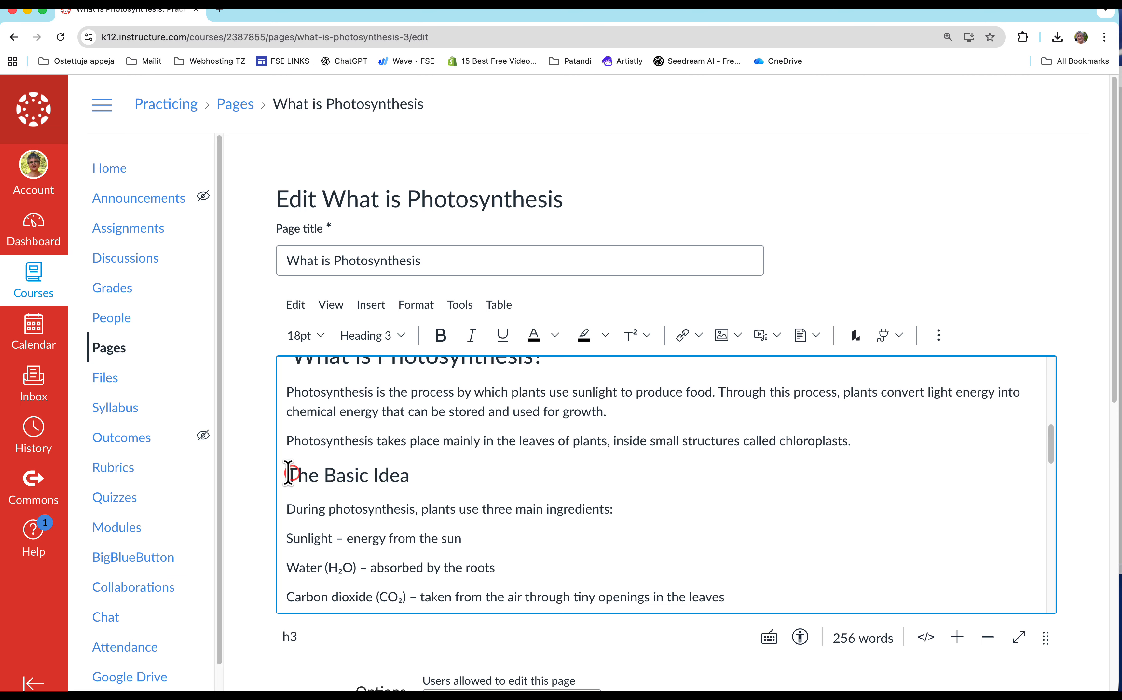
key("Return")
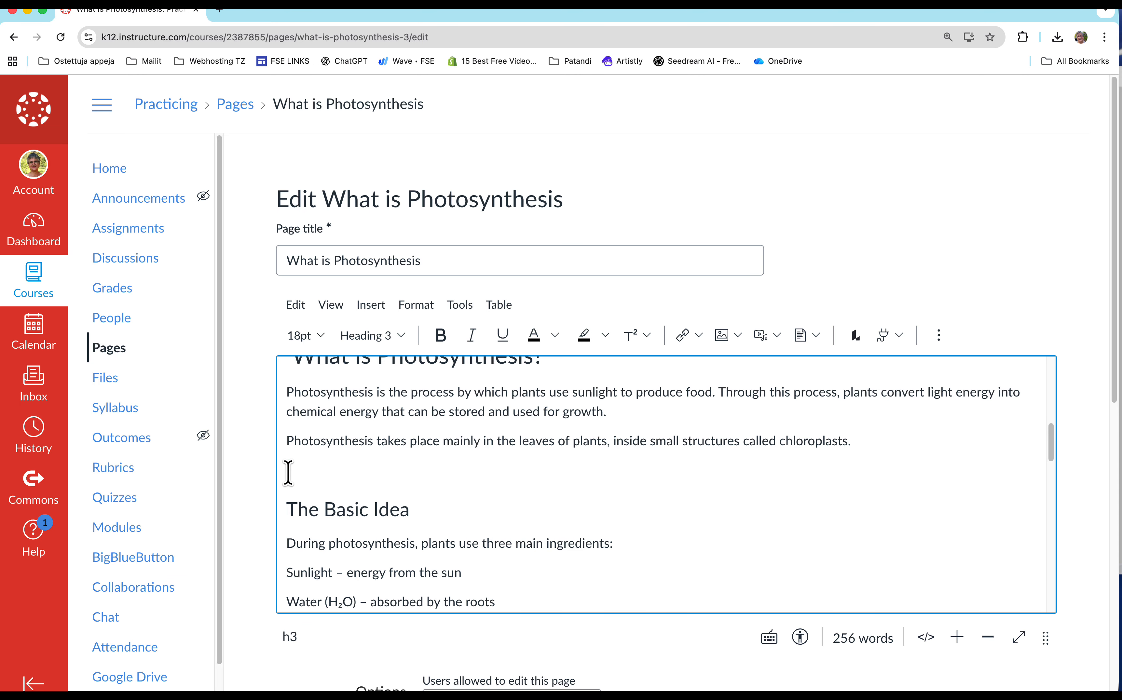
Turn the three ingredient lines, from Sunlight to Carbon dioxide, into a bulleted list.
scroll(461, 532, "down", 5)
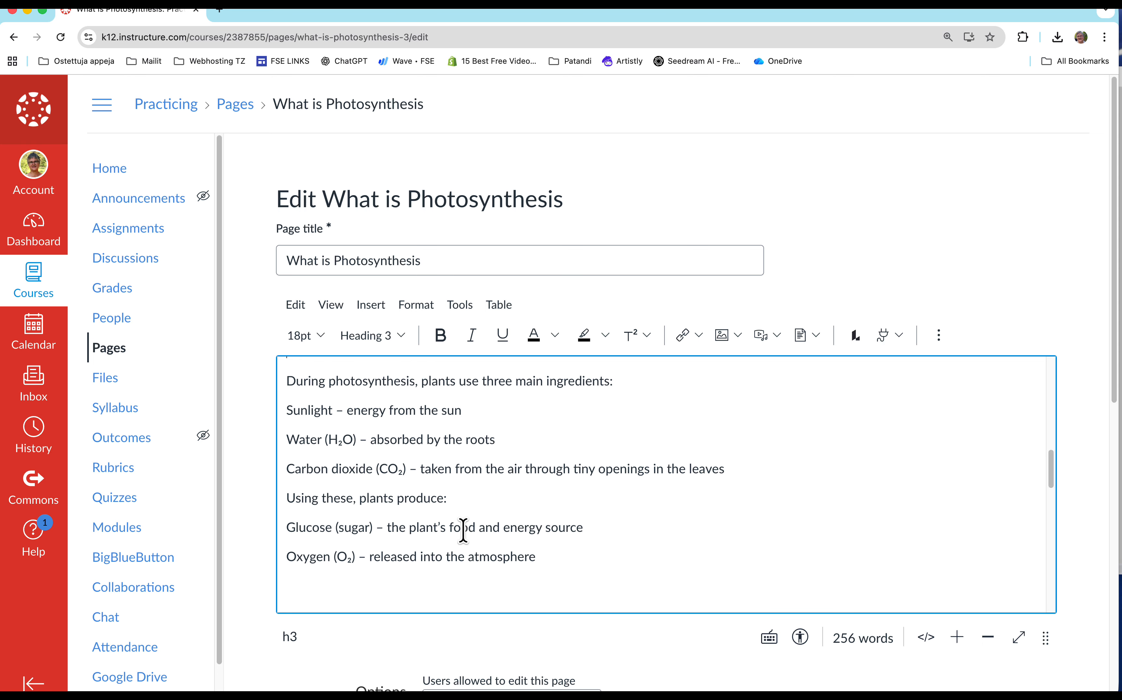
scroll(462, 532, "up", 1)
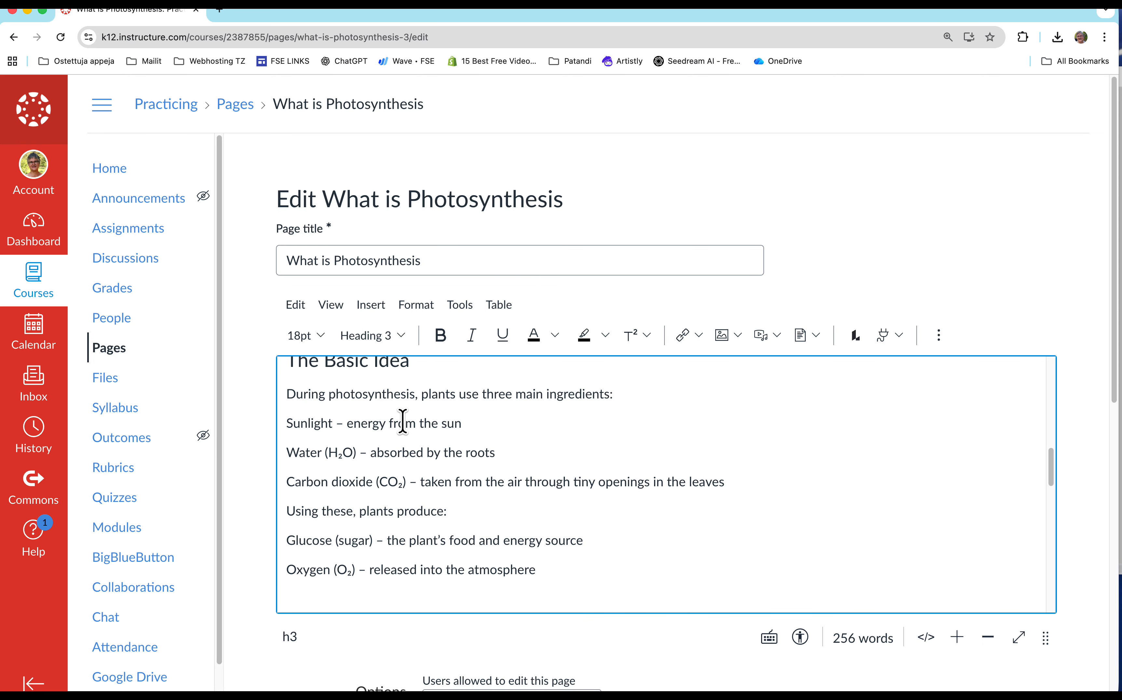
left_click_drag(374, 422, 366, 478)
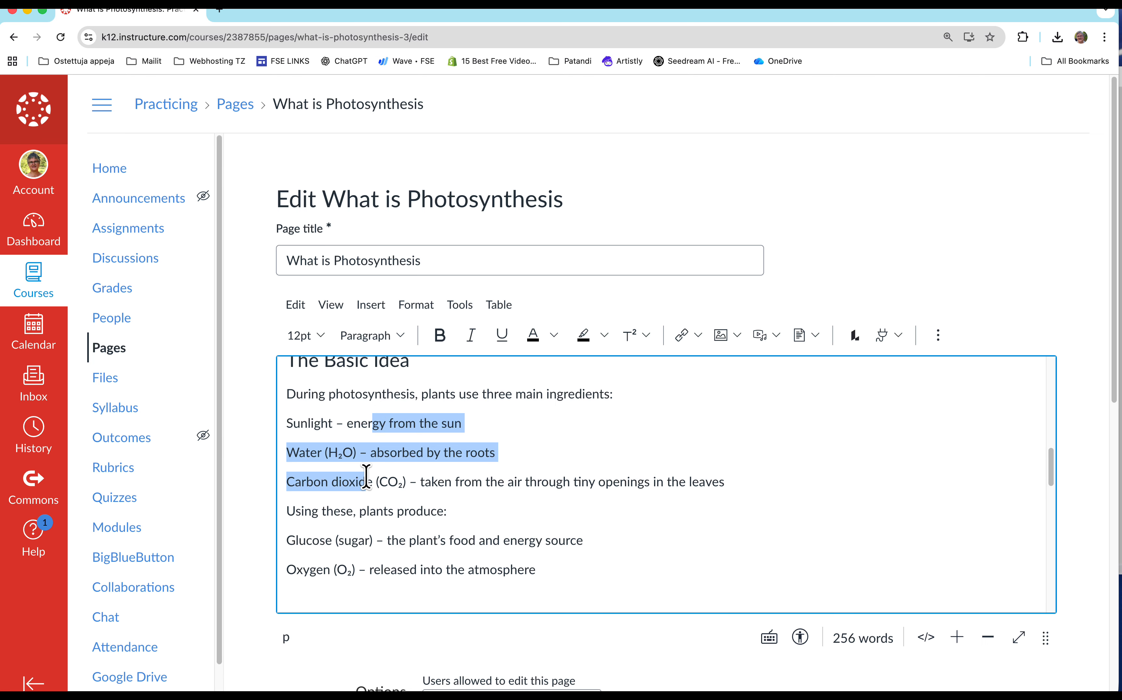
left_click(938, 336)
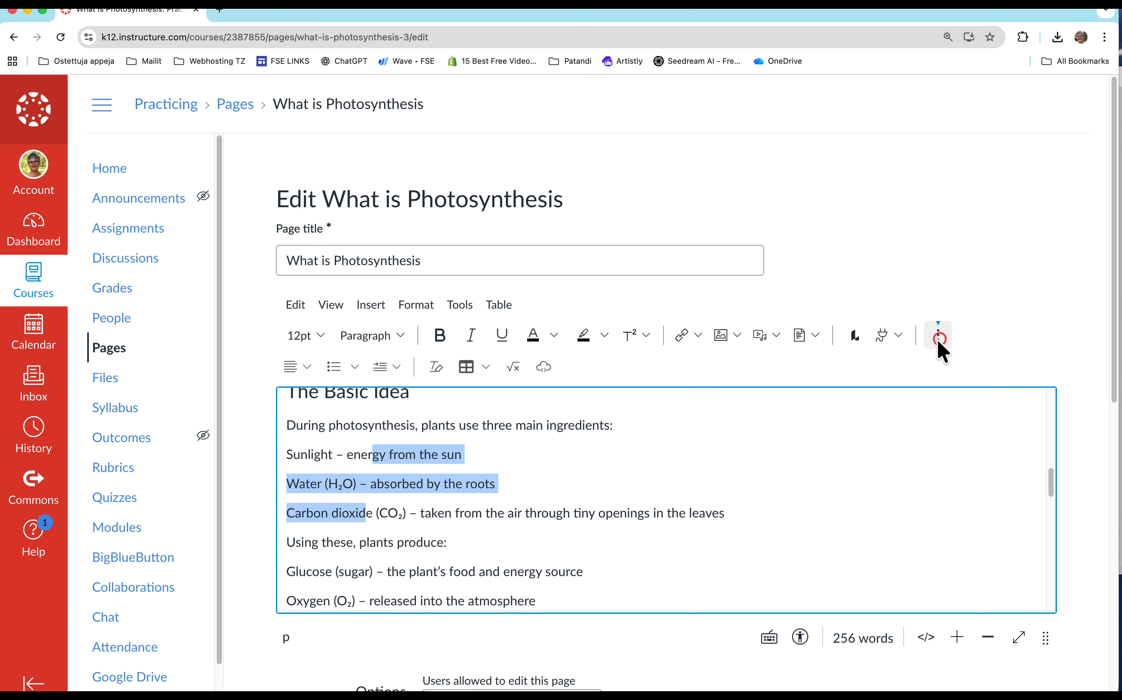
left_click(333, 367)
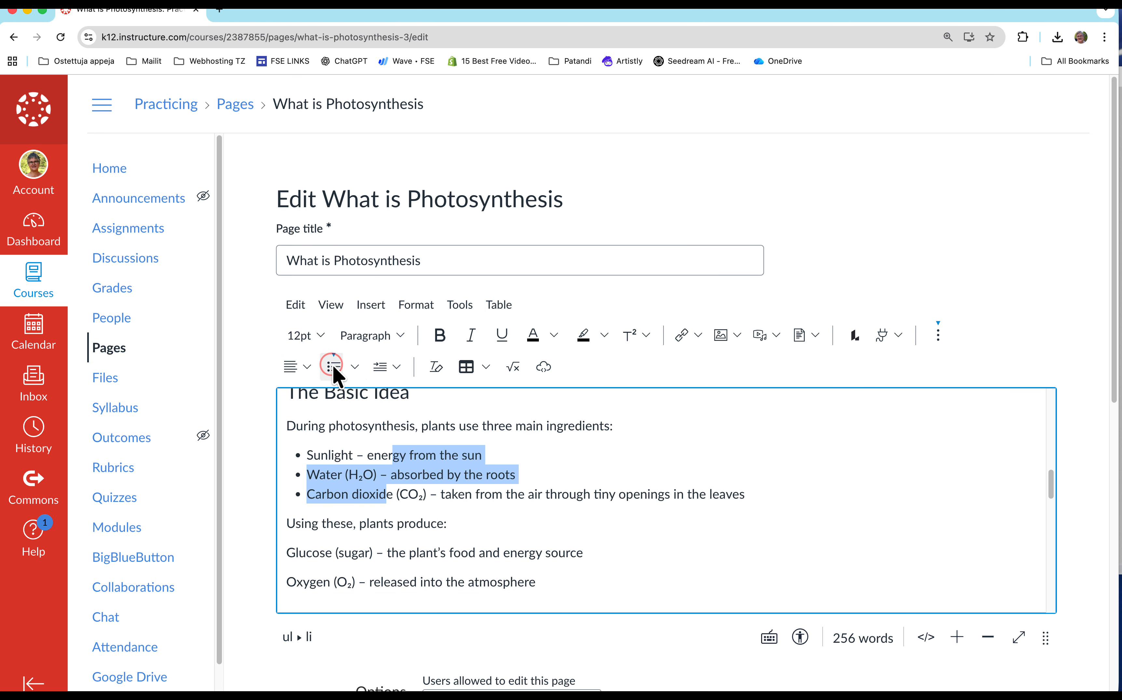
Make the Glucose and Oxygen lines under "Using these, plants produce:" a bulleted list.
scroll(533, 522, "down", 2)
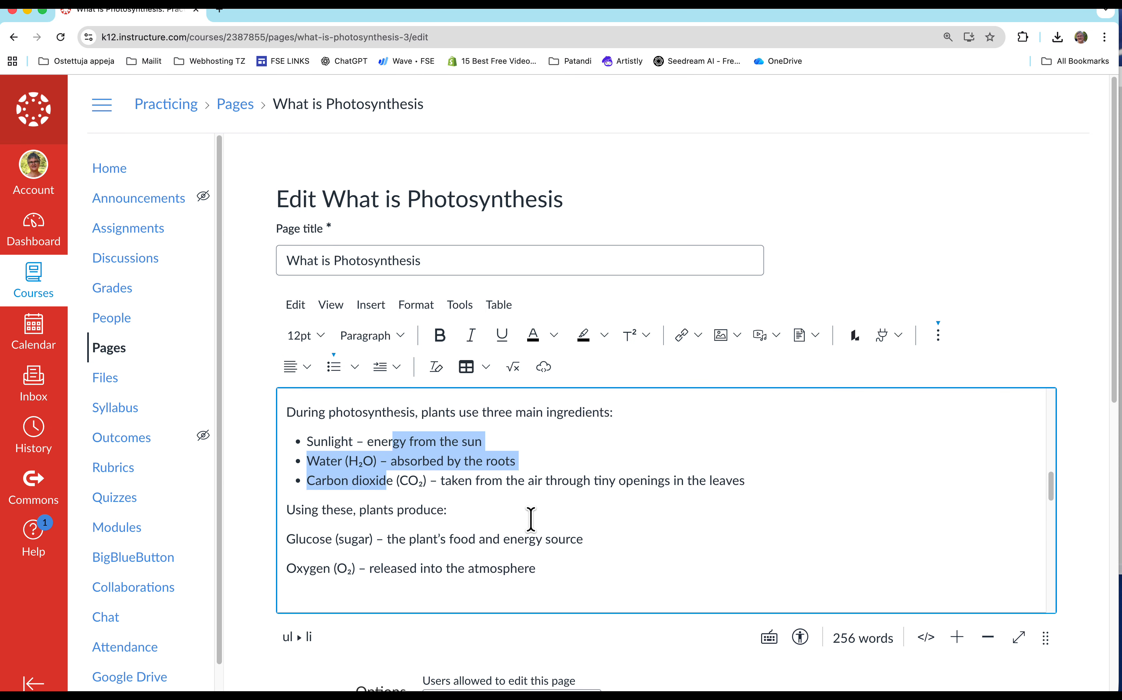
left_click_drag(461, 520, 451, 556)
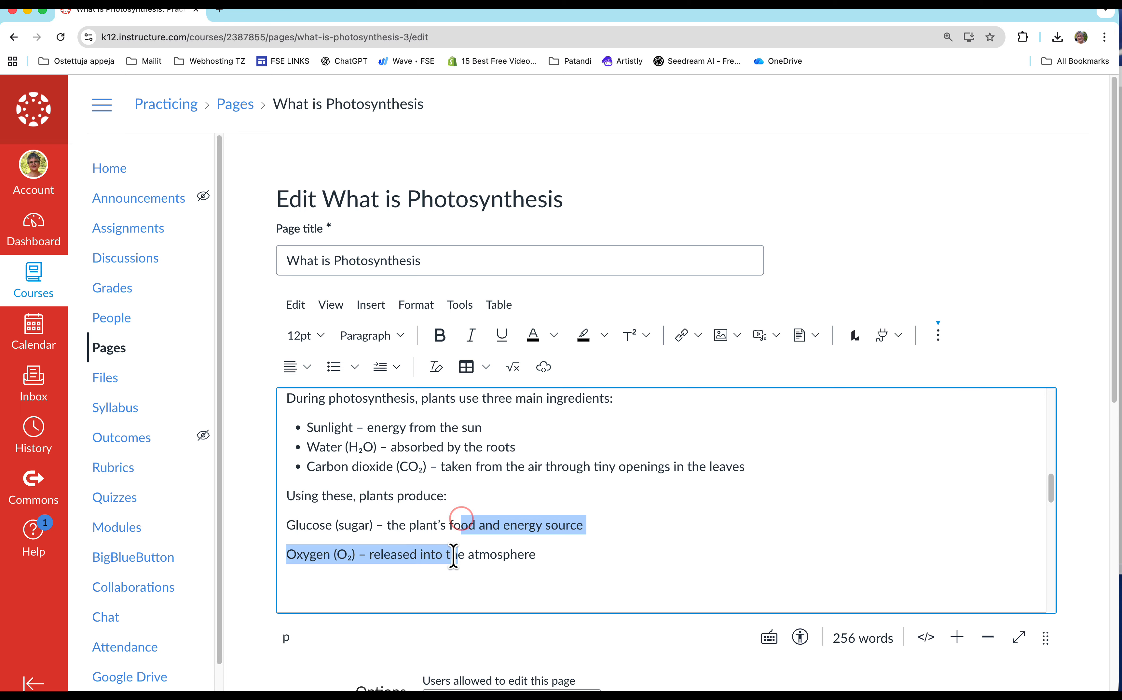
left_click(334, 367)
Format "The Photosynthesis Equation" as Heading 3 and delete an empty line above it.
scroll(624, 547, "down", 3)
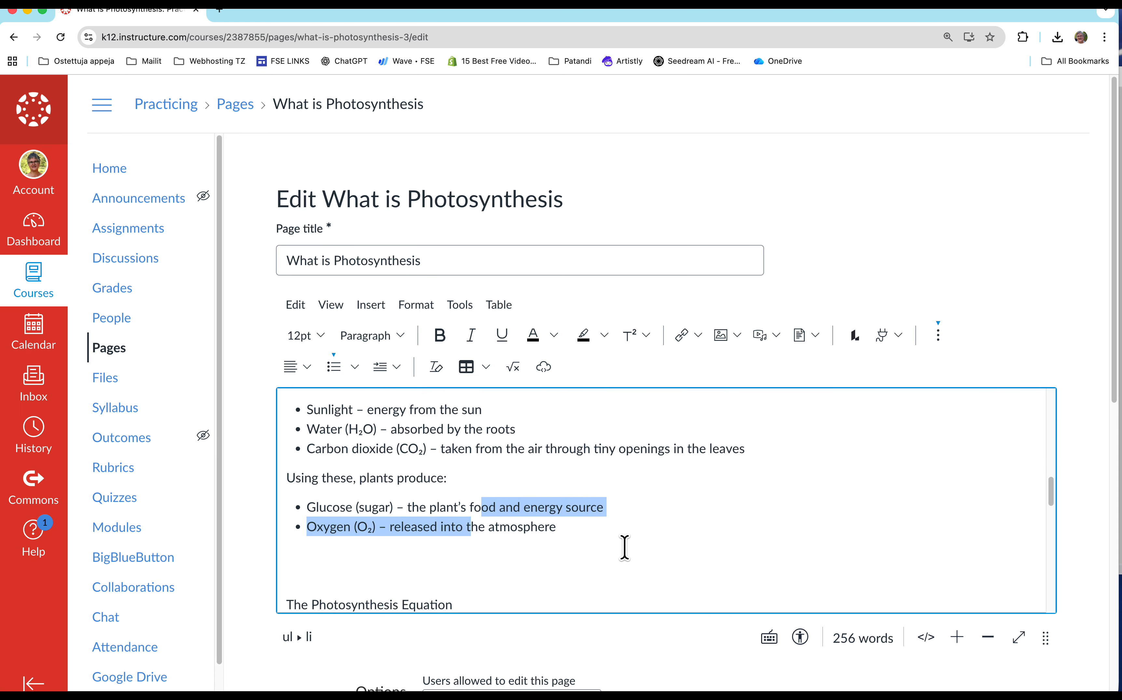
left_click_drag(458, 570, 273, 582)
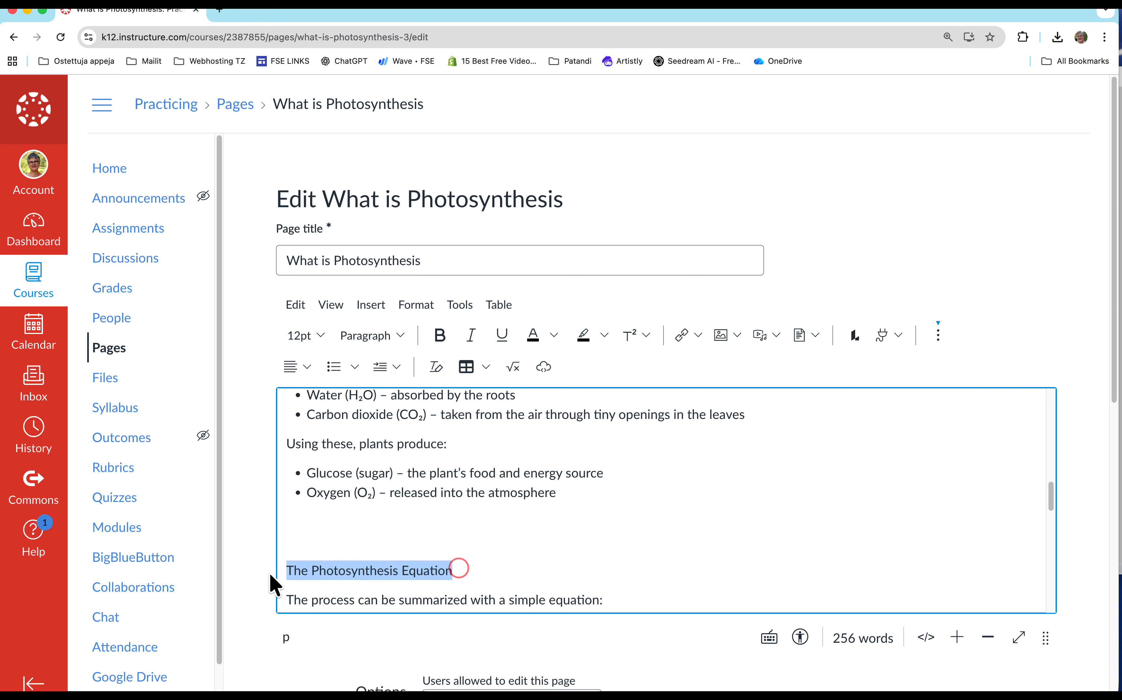
left_click(394, 338)
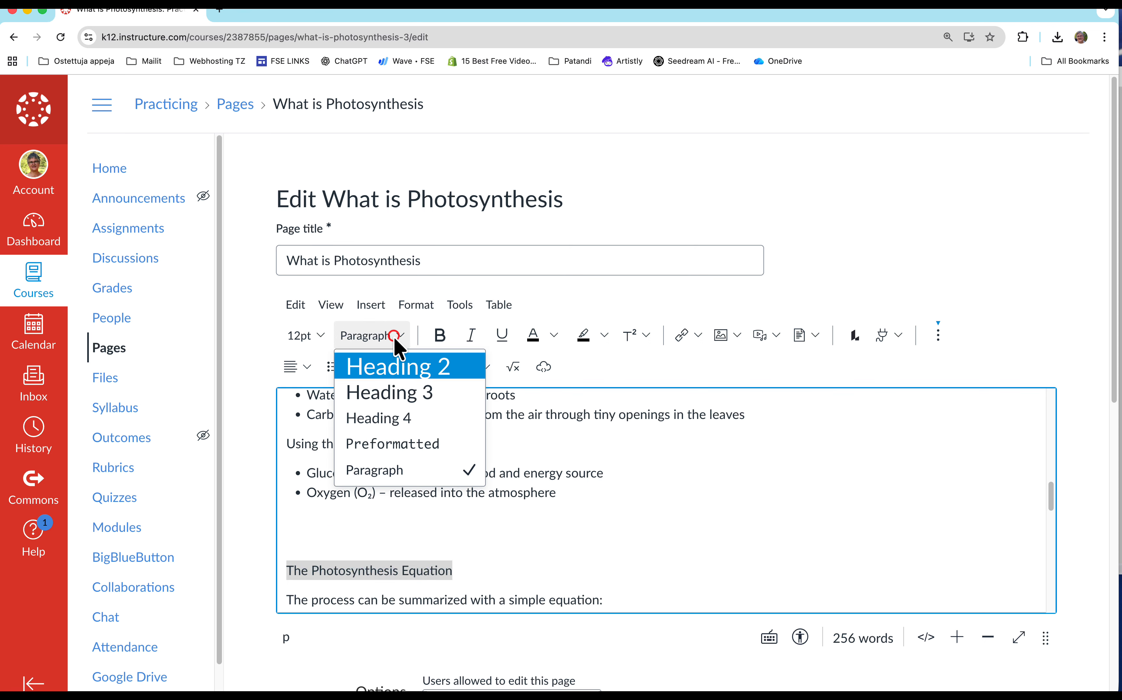
left_click(398, 386)
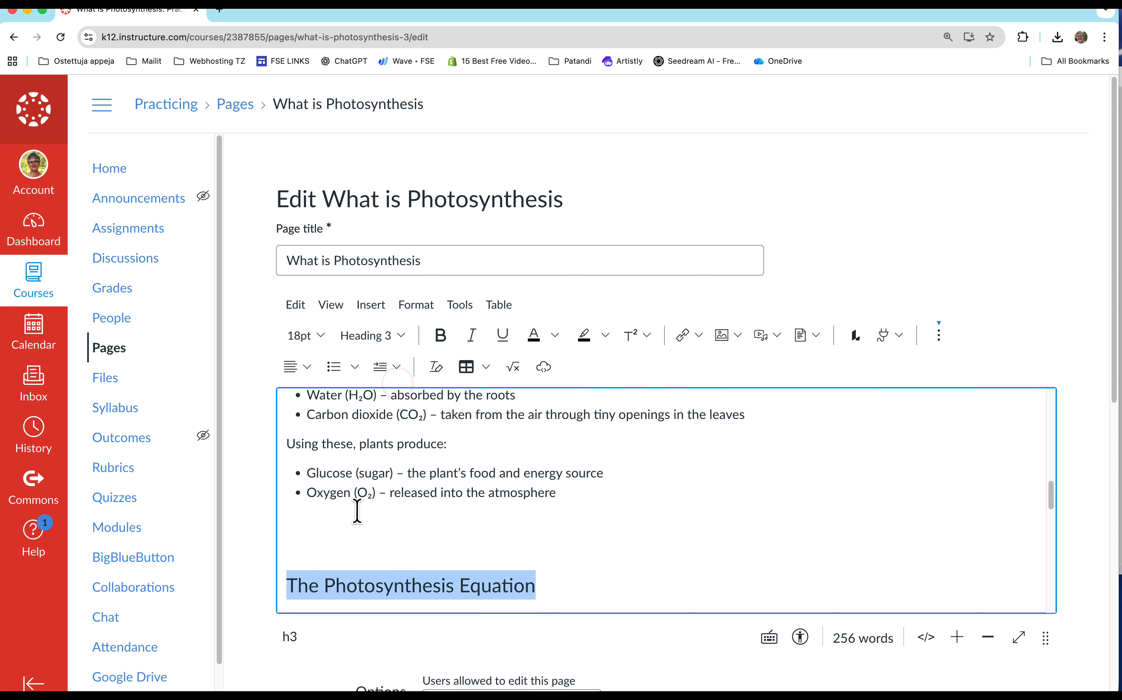
left_click(353, 531)
key("BackSpace")
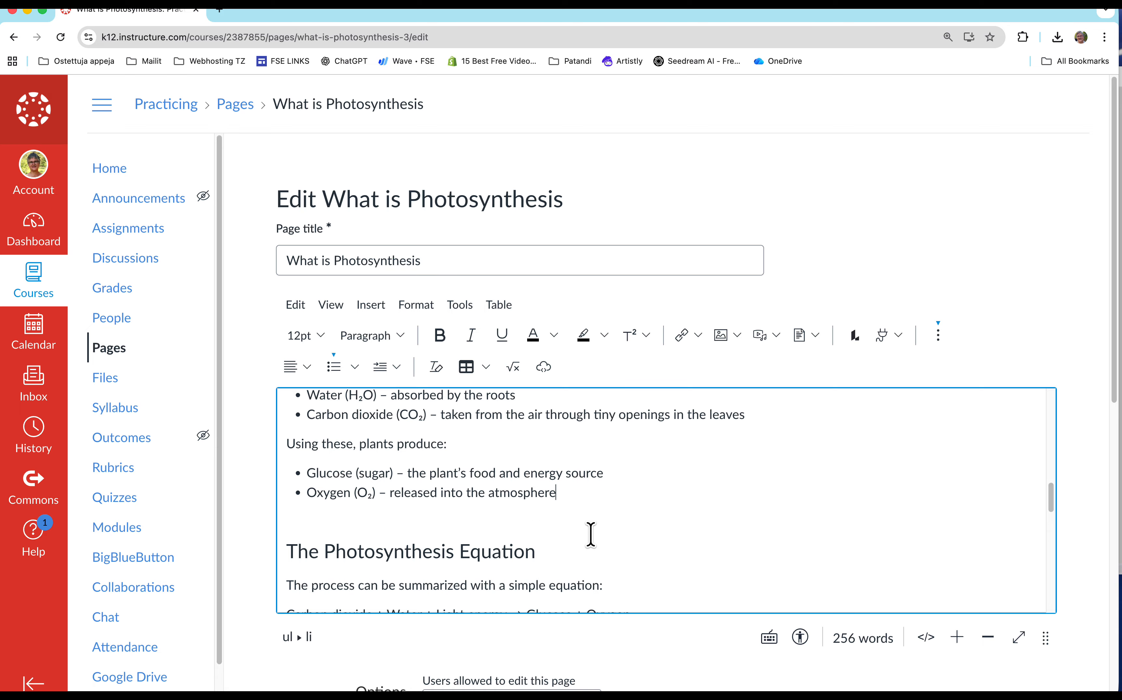
Turn the word equation, "Or in chemical form:" and the chemical equation into a bulleted list.
scroll(588, 534, "down", 3)
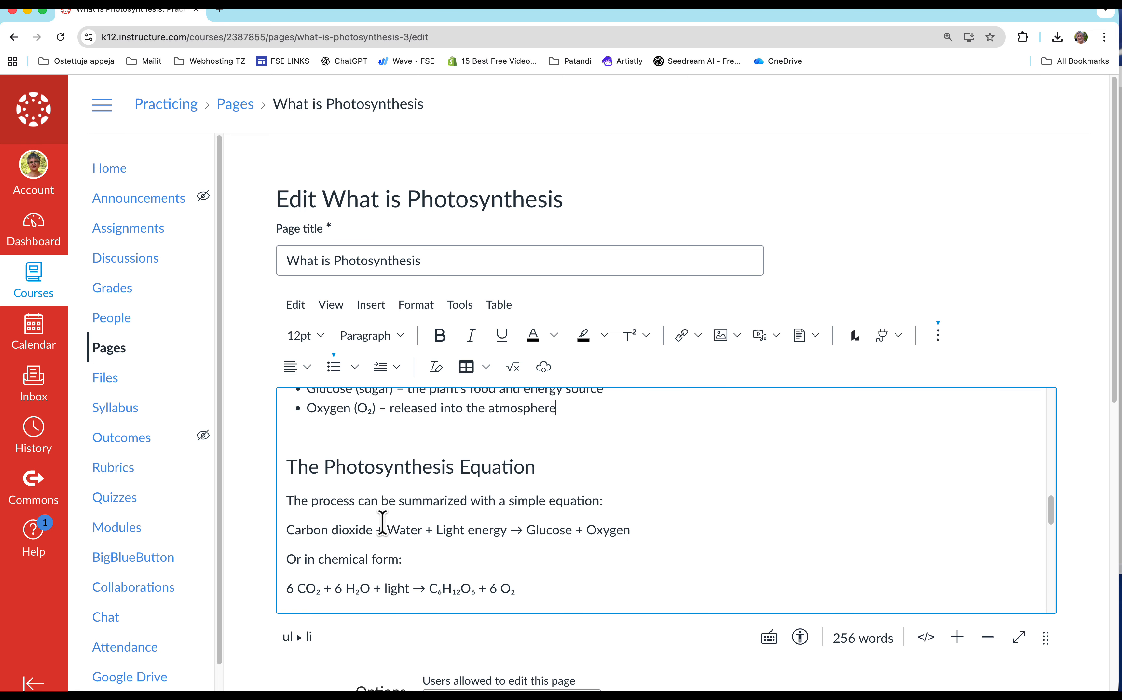
left_click_drag(383, 528, 382, 588)
left_click(337, 368)
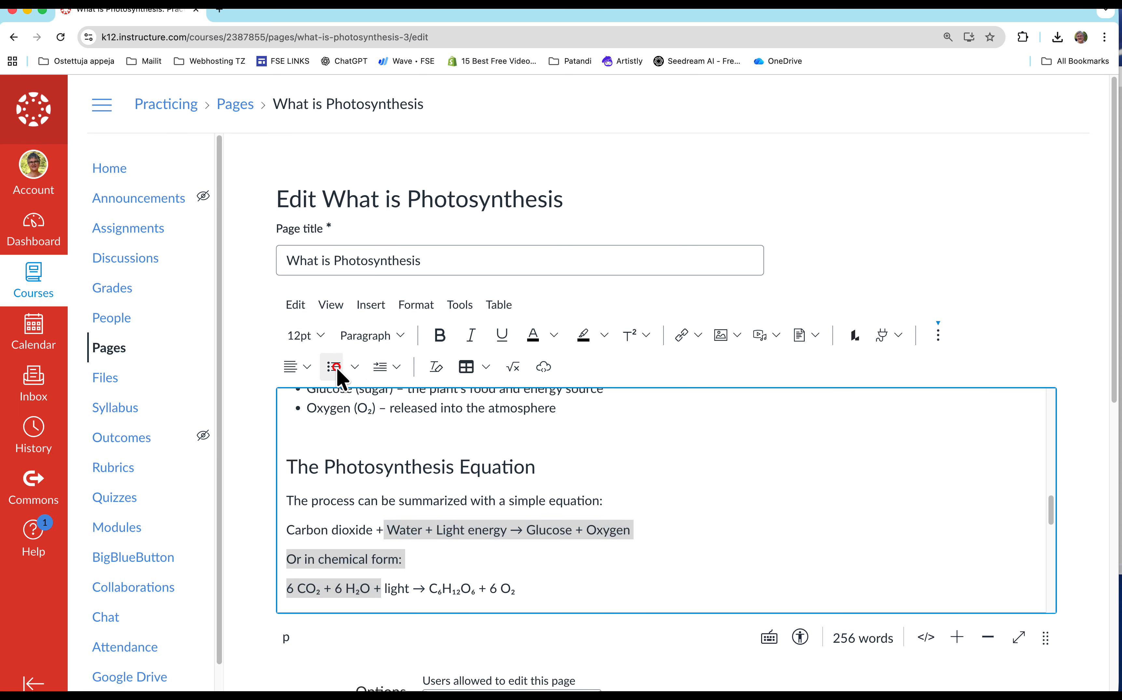
Format "Where Does Photosynthesis Happen?" as Heading 3 and delete an empty line above it.
scroll(581, 514, "down", 2)
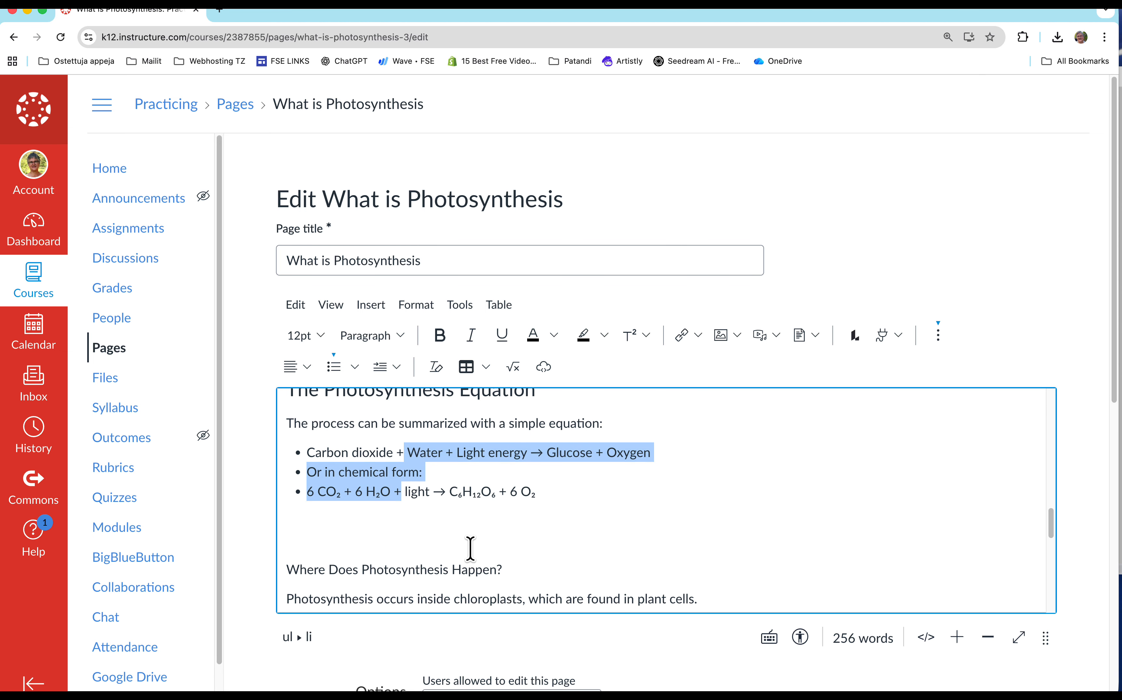
left_click_drag(503, 570, 271, 574)
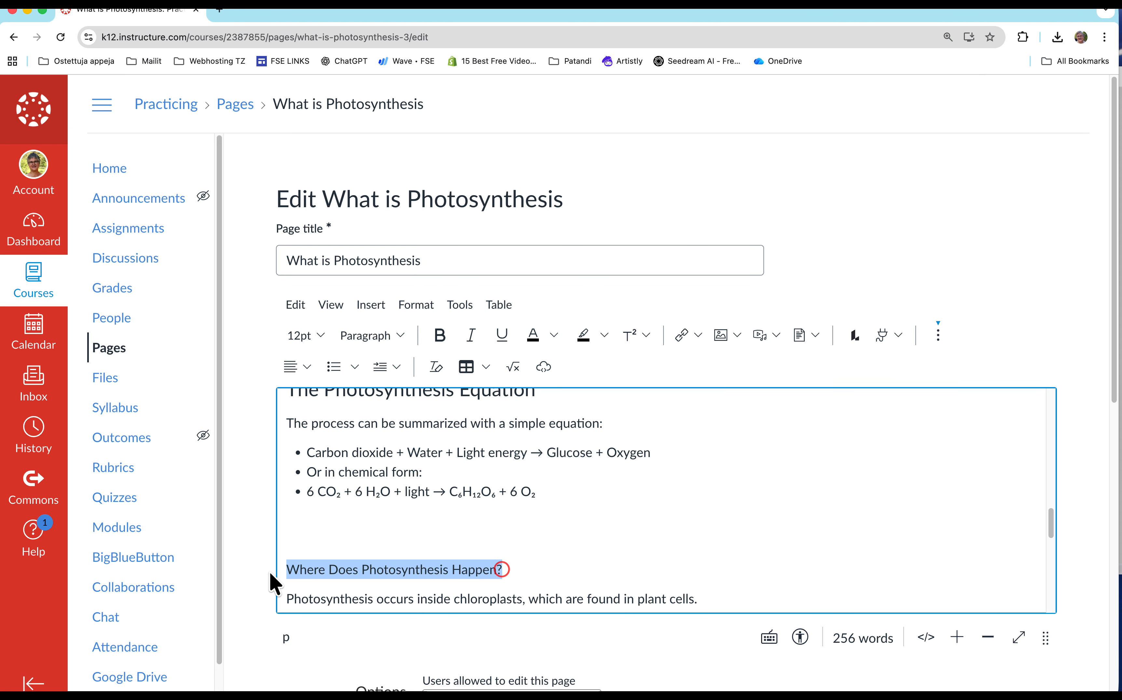
left_click(383, 338)
left_click(387, 393)
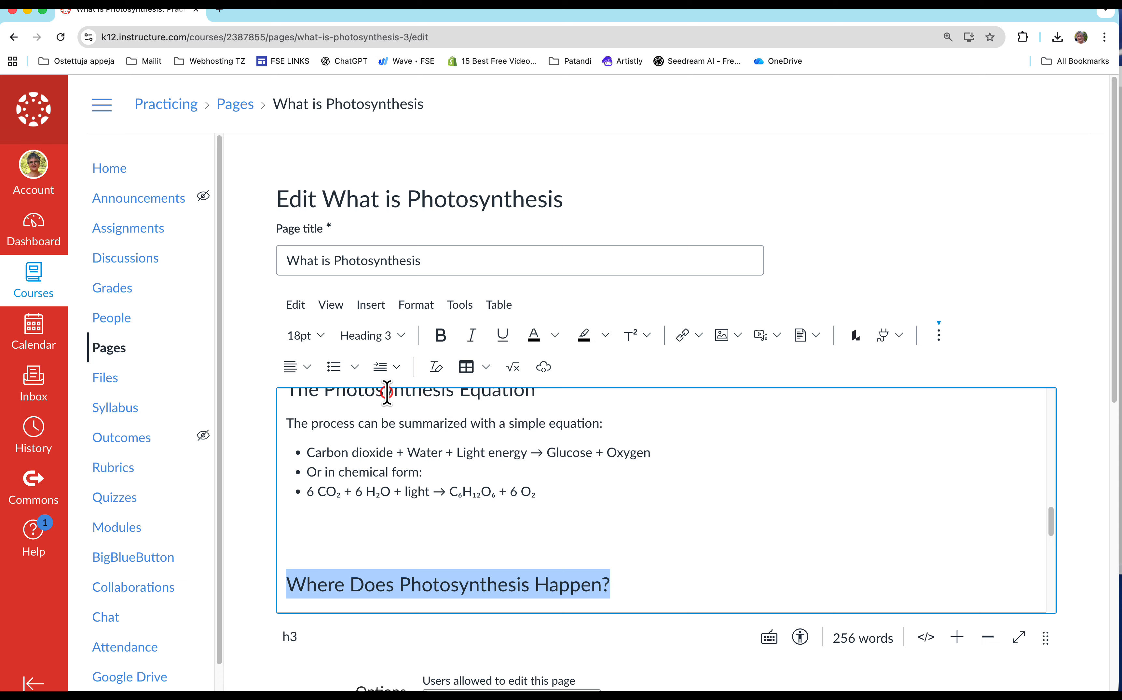
left_click(369, 525)
key("BackSpace")
Delete an empty line above "Why Is Photosynthesis Important?" and format that line as Heading 3.
scroll(592, 522, "down", 3)
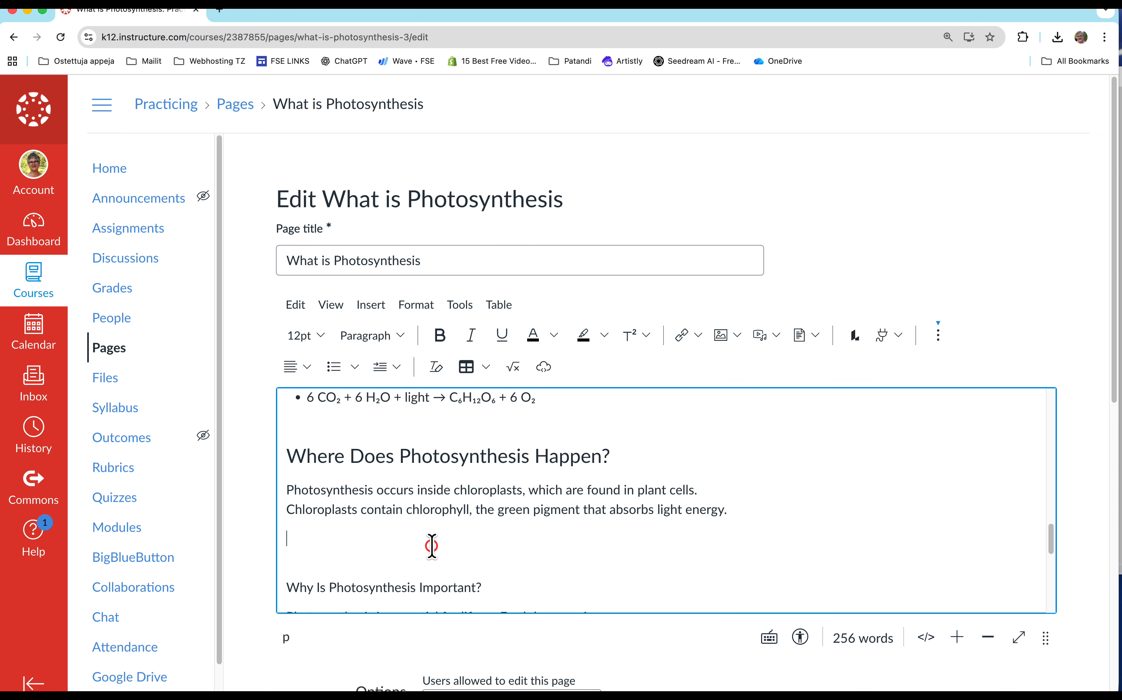
key("BackSpace")
left_click_drag(488, 555, 276, 558)
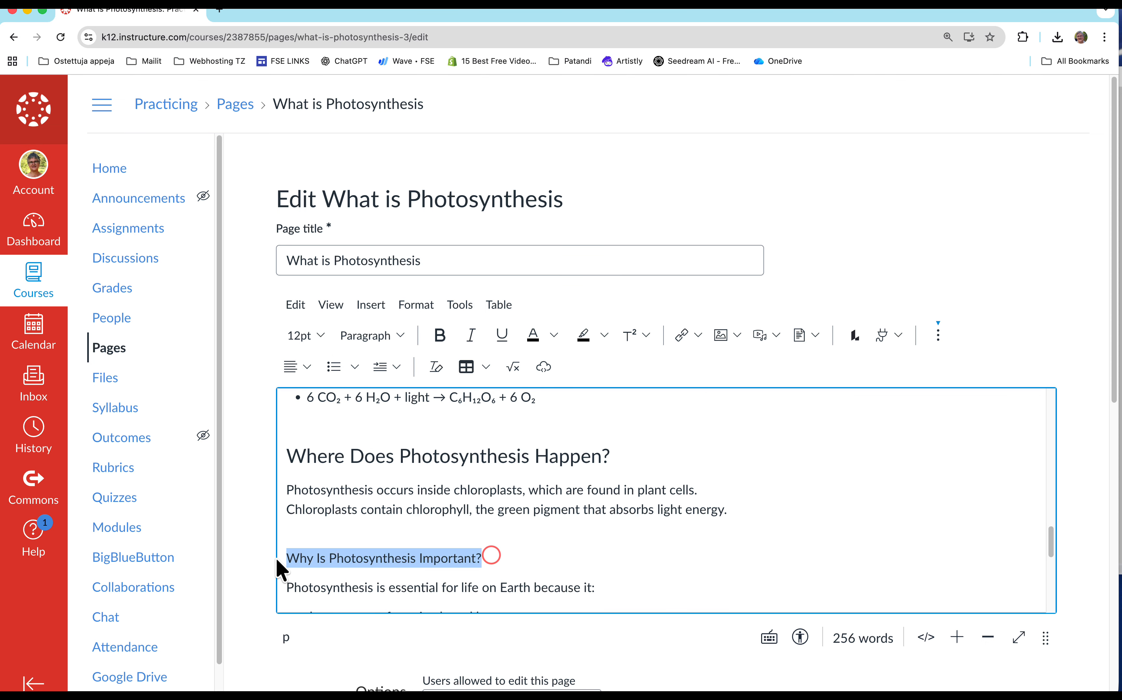
left_click(371, 335)
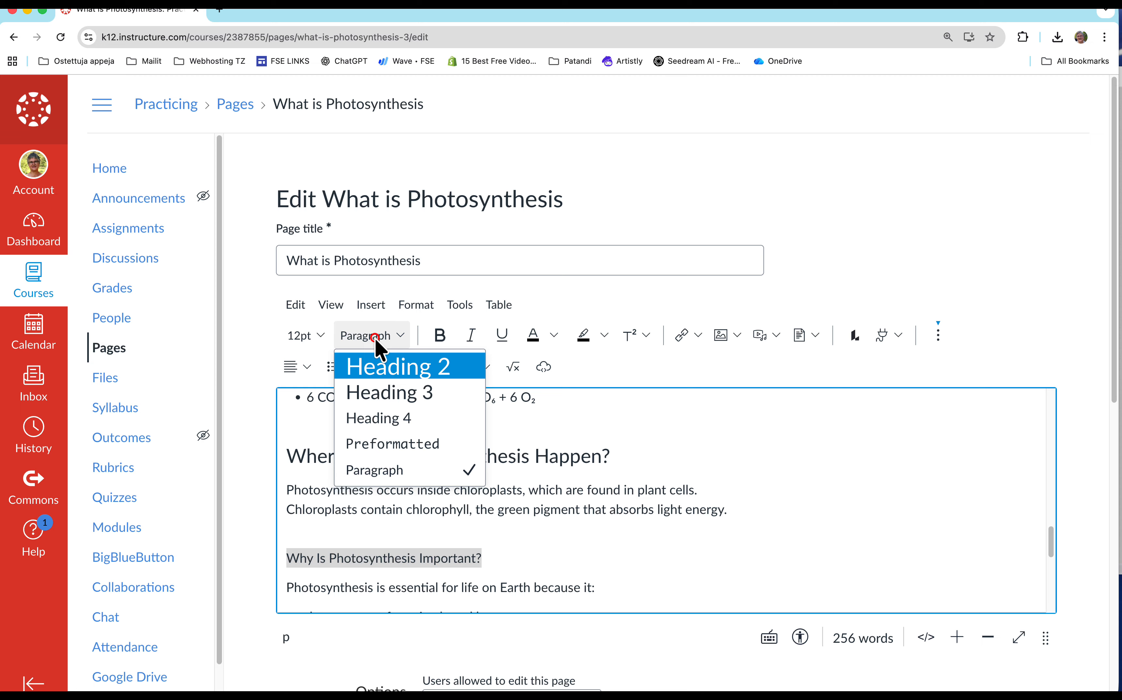
left_click(391, 397)
Make the four lines from "produces oxygen for animals and humans" to "Without photosynthesis, most life on Earth could not exist." a bulleted list.
scroll(628, 543, "down", 3)
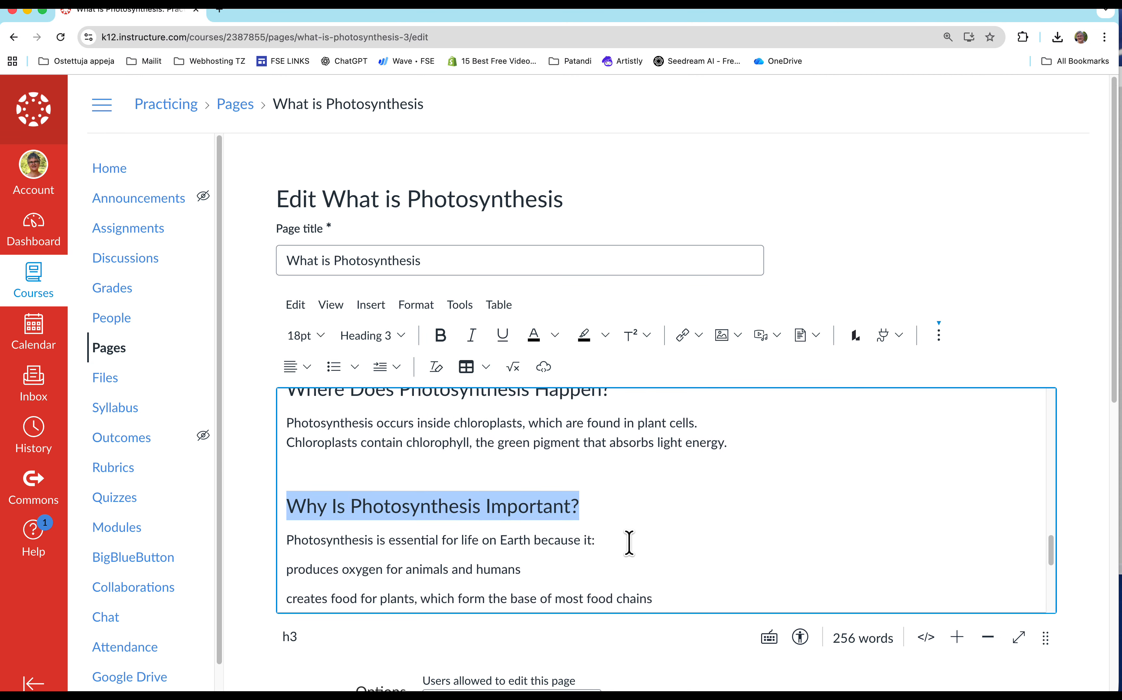
scroll(628, 543, "down", 3)
left_click_drag(387, 454, 374, 542)
left_click(333, 368)
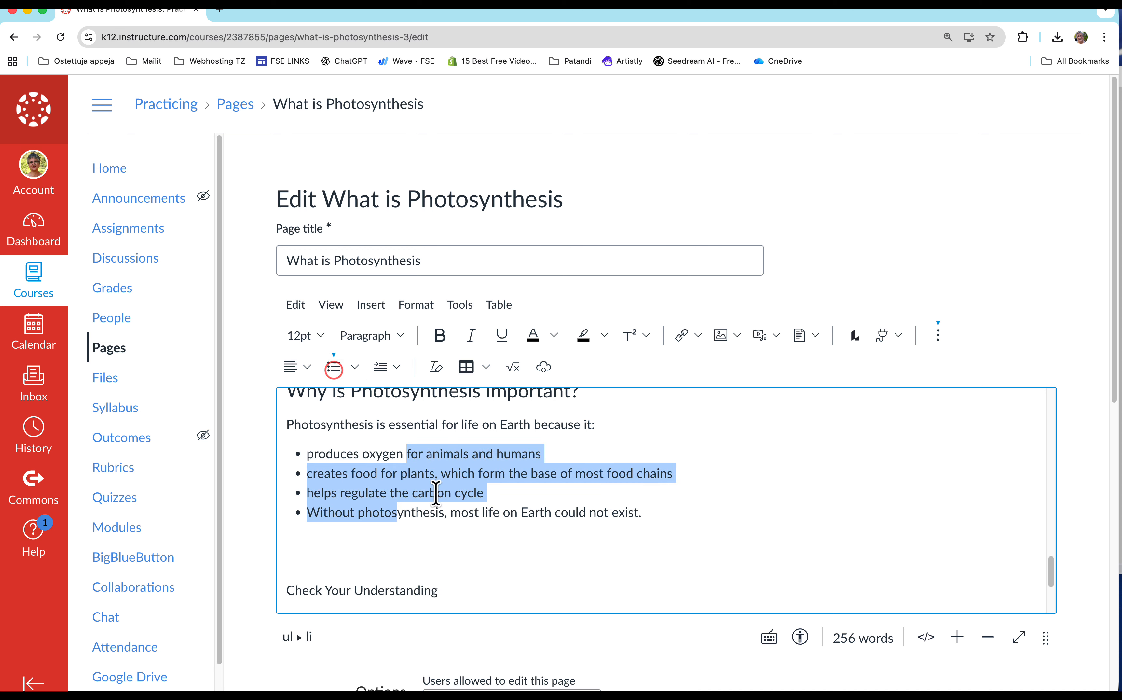
Delete the questions and discussion prompt below "Check Your Understanding", along with the empty space above that line.
scroll(544, 579, "down", 5)
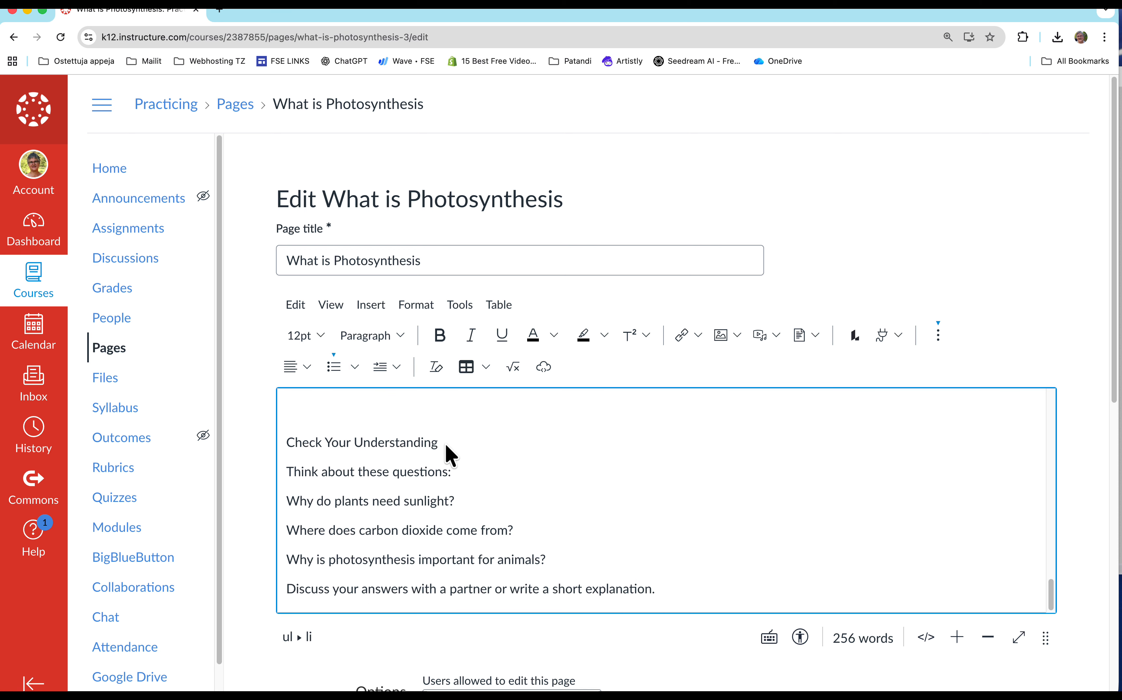
left_click_drag(444, 444, 282, 441)
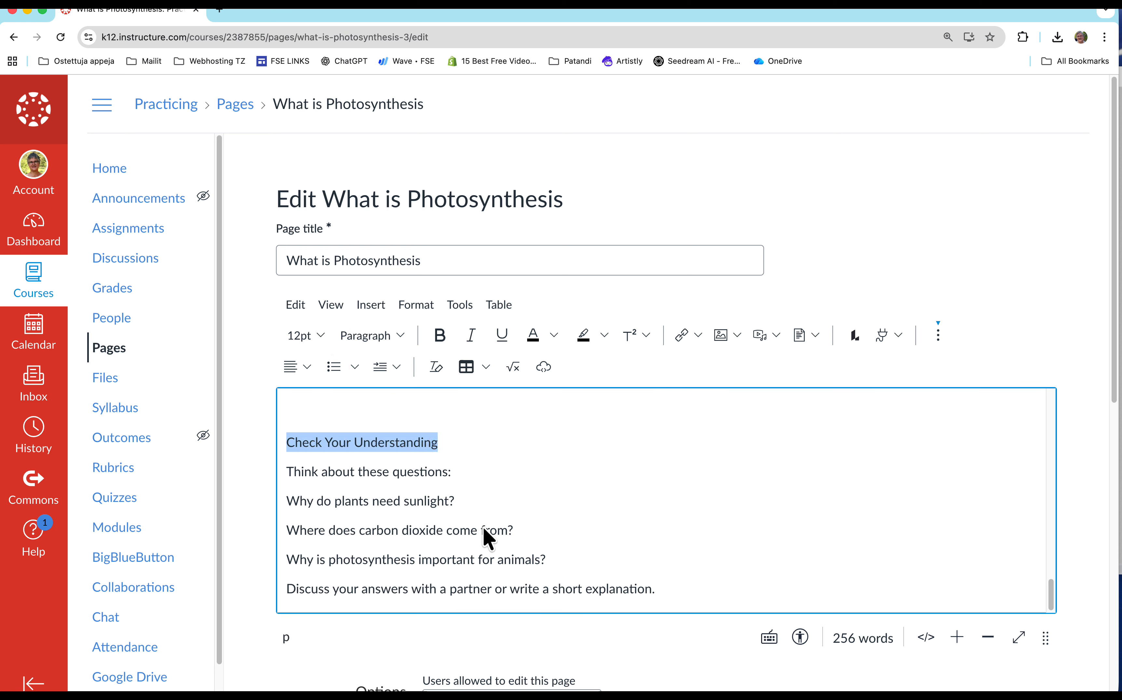
scroll(484, 529, "down", 1)
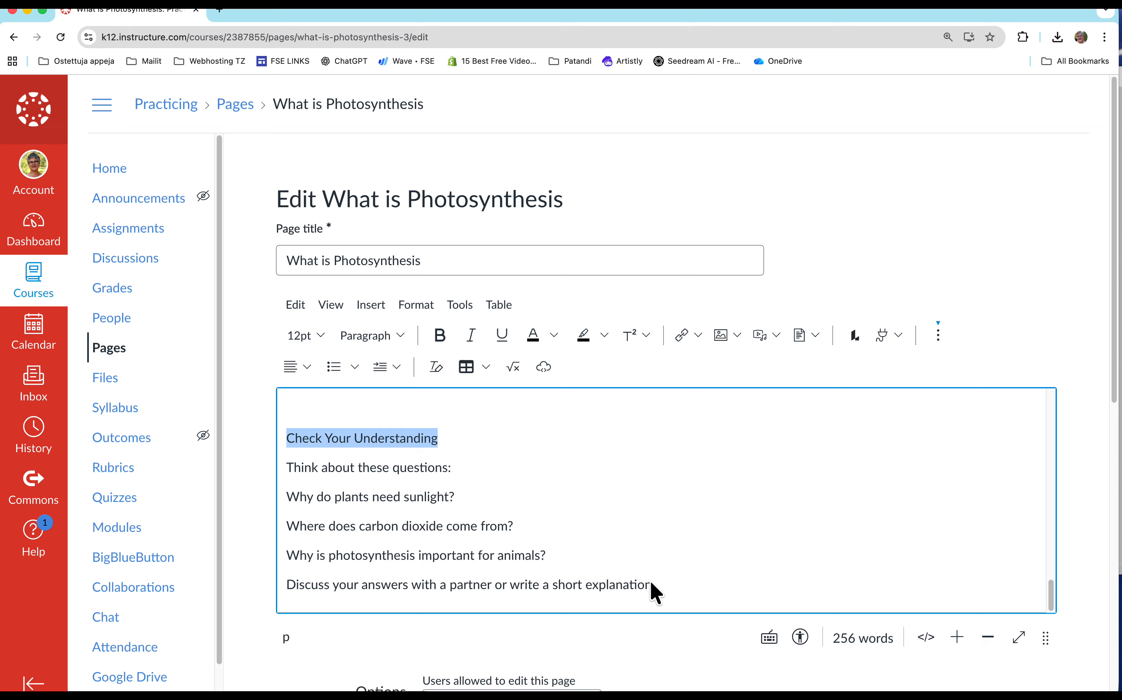
left_click_drag(665, 586, 280, 471)
key("BackSpace")
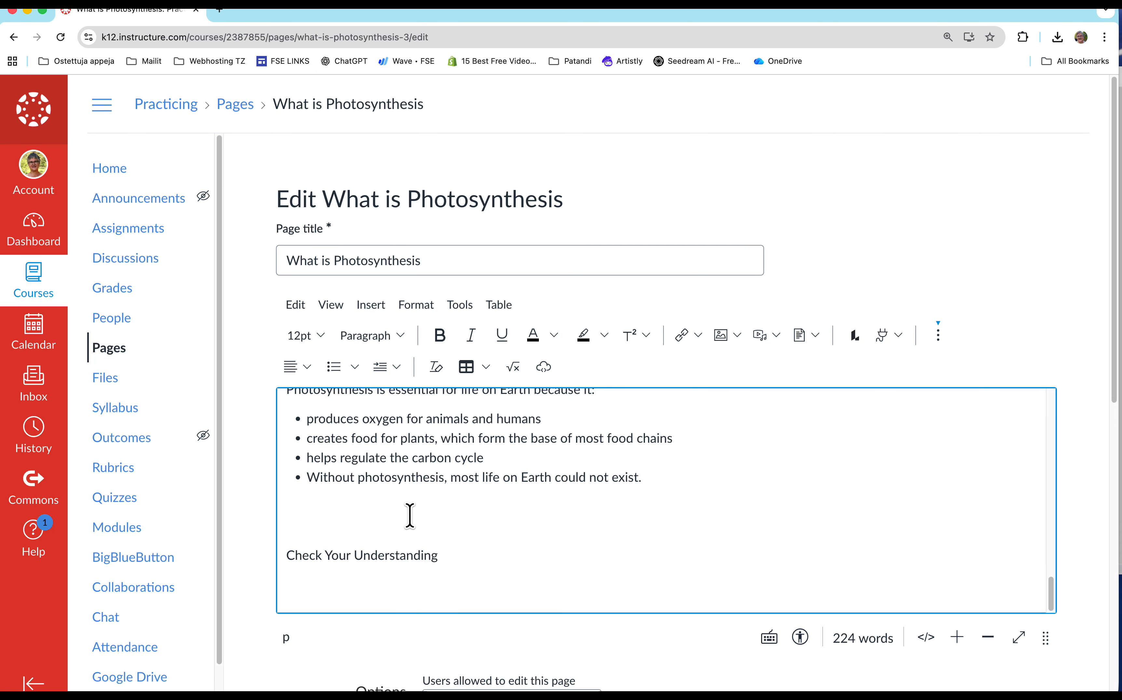
left_click(308, 522)
key("BackSpace")
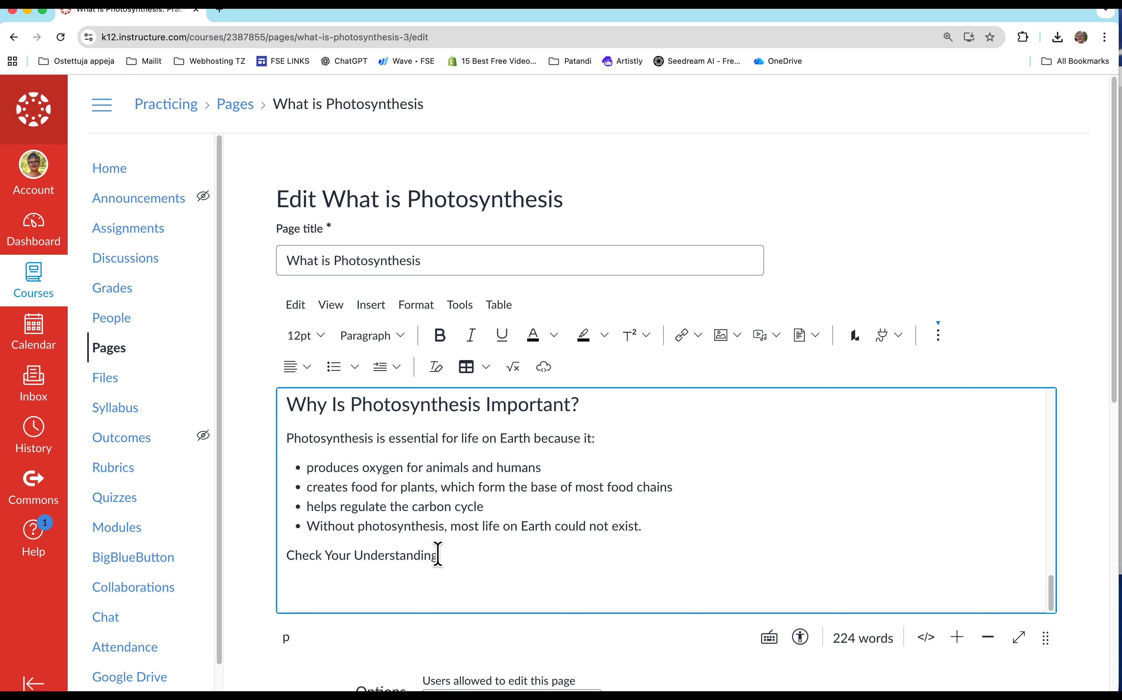
Link the line "Check Your Understanding" to the course discussion of the same name and add an empty line above it.
left_click_drag(439, 556, 273, 558)
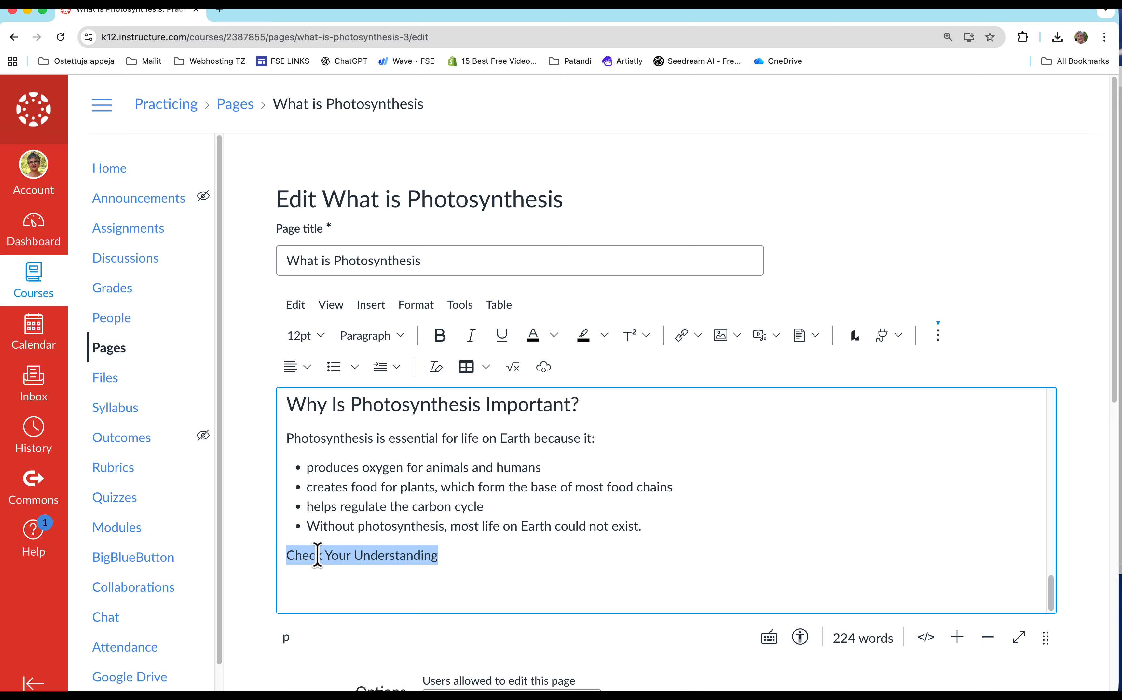
left_click(697, 335)
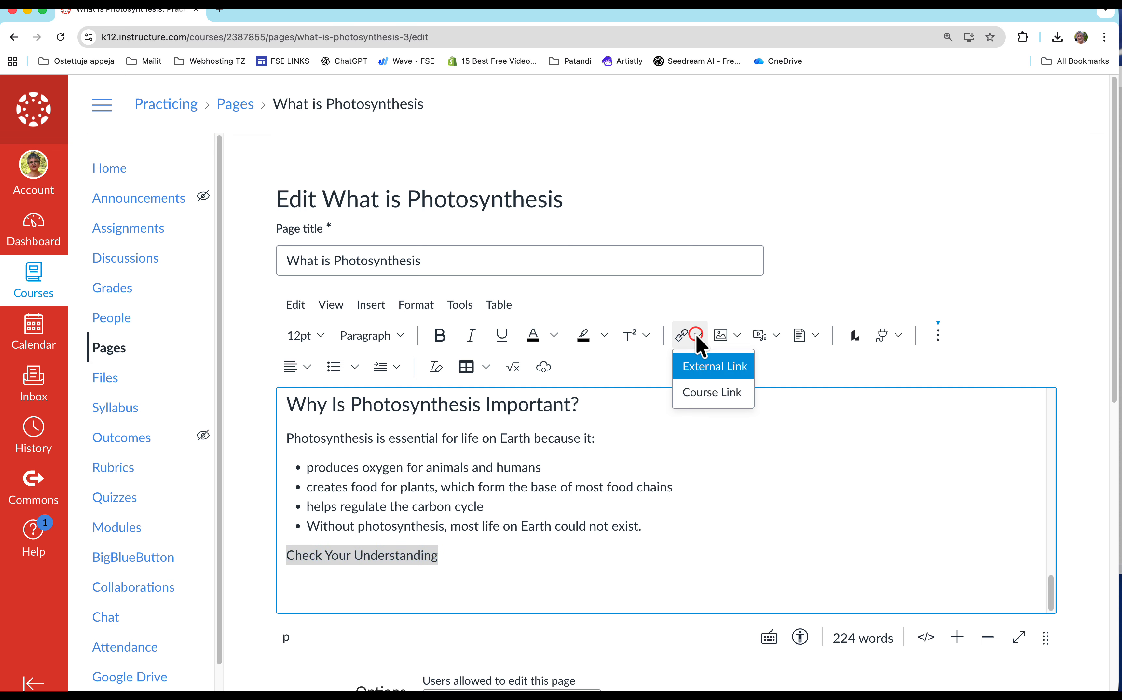
left_click(703, 394)
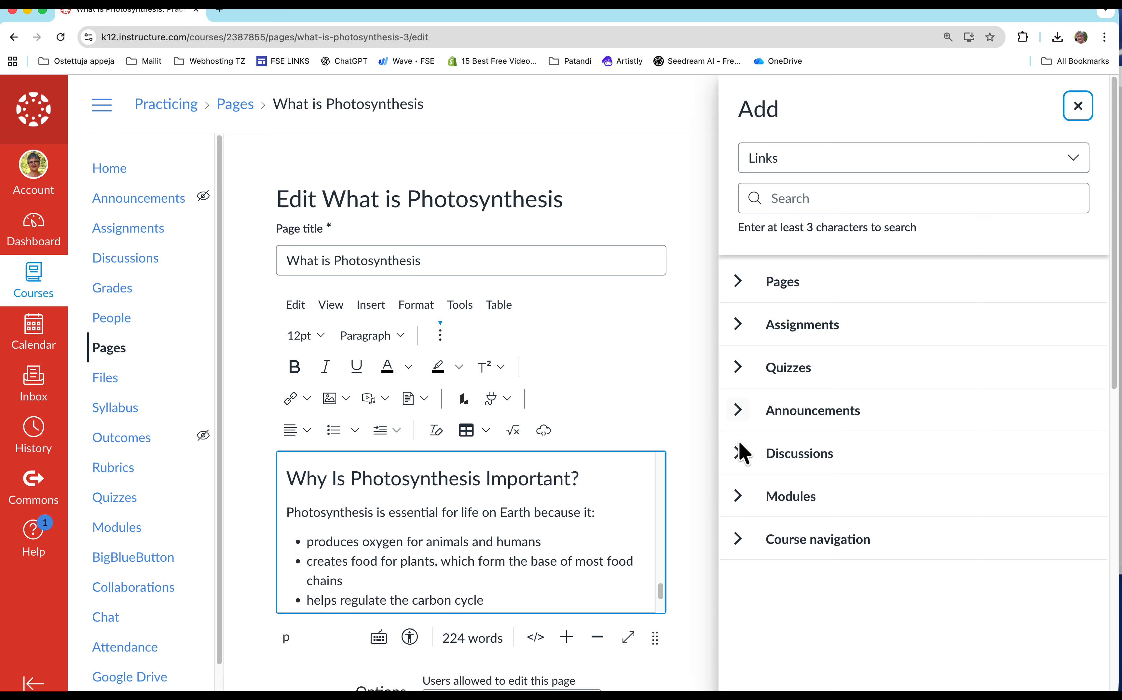
left_click(739, 458)
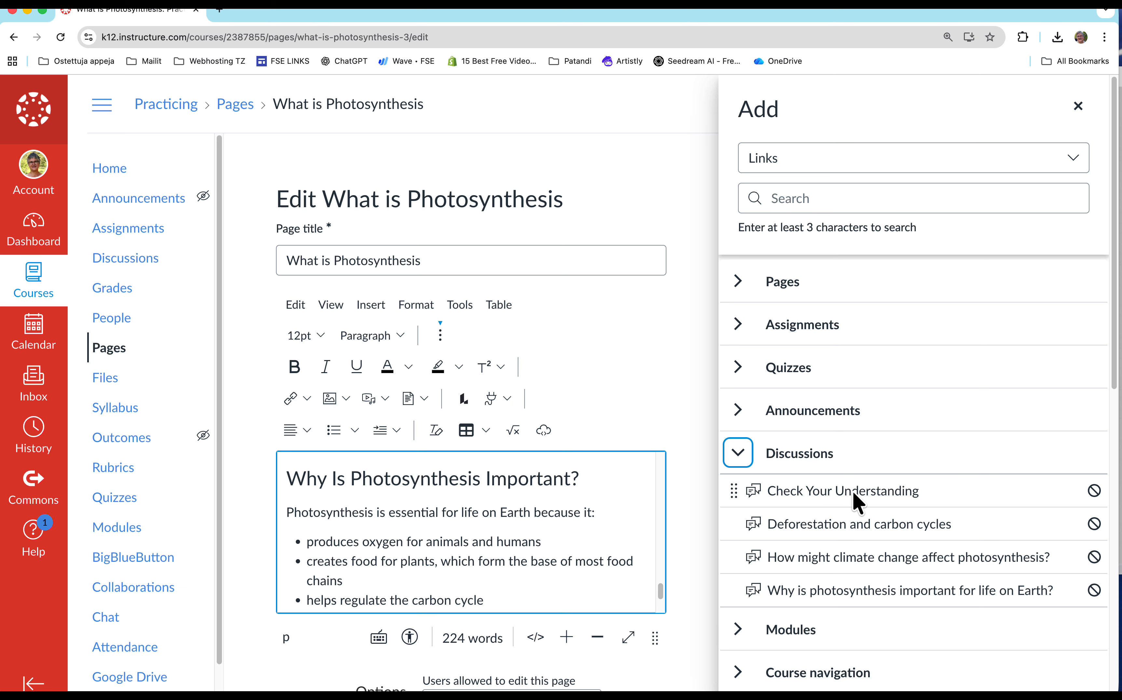
left_click(887, 491)
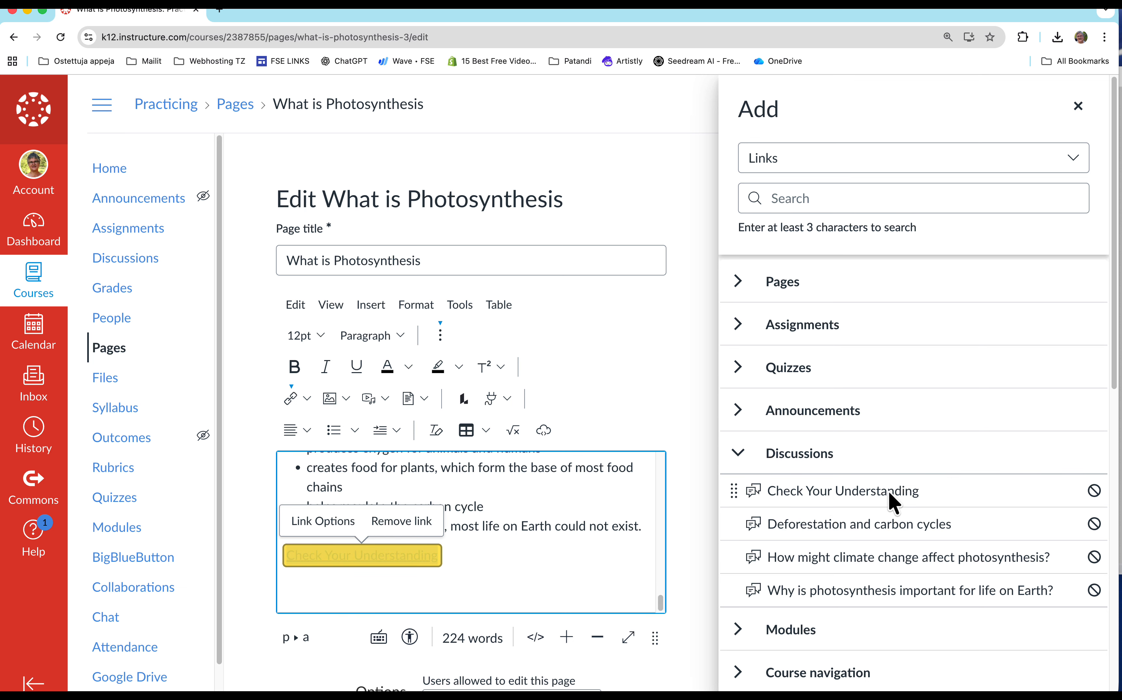
left_click(1073, 106)
left_click(664, 529)
key("Return")
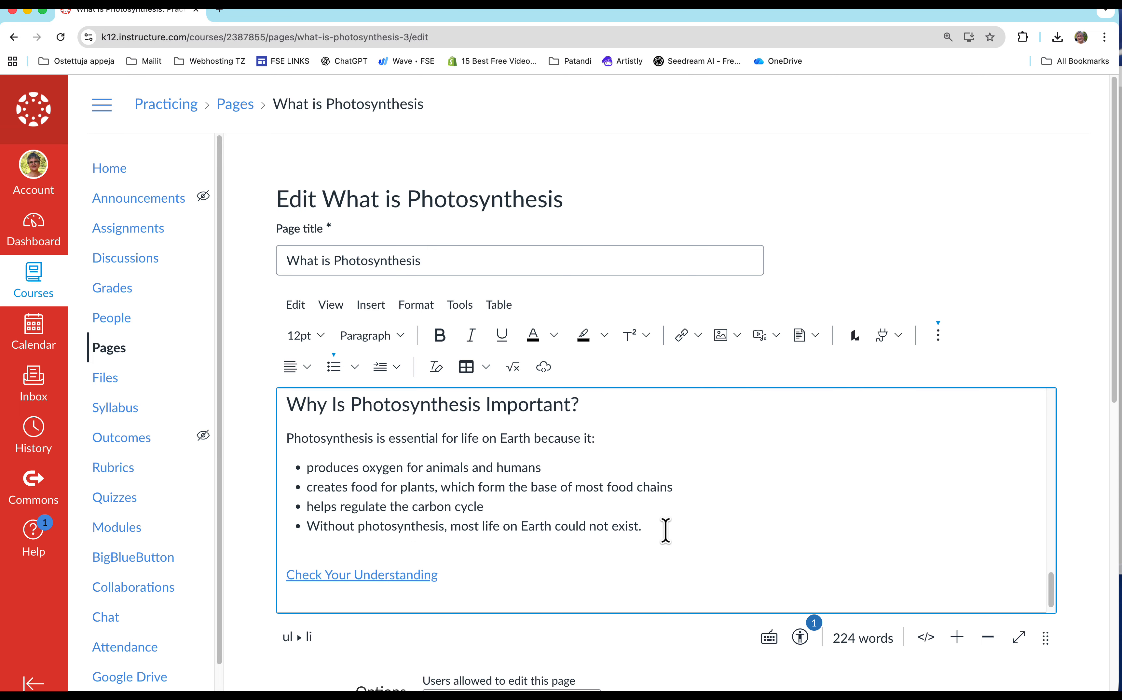
Fix the contrast issue found by the accessibility checker by changing the link's text colour to rgba(2, 99, 220, 1).
left_click(800, 638)
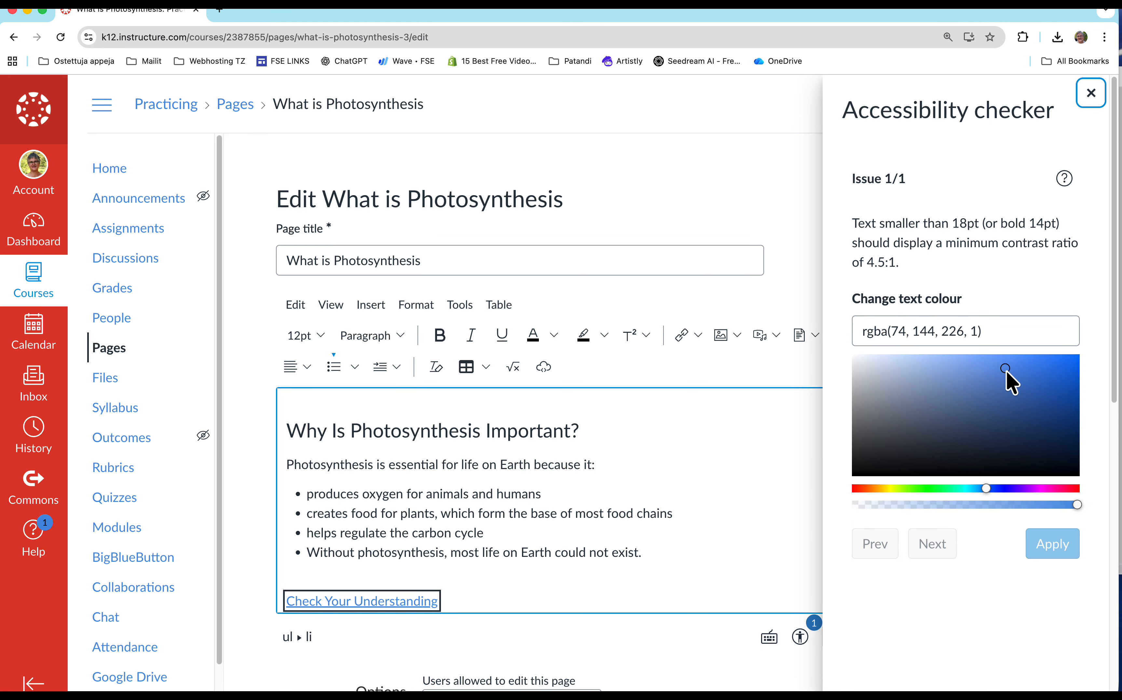
left_click_drag(1007, 371, 1078, 372)
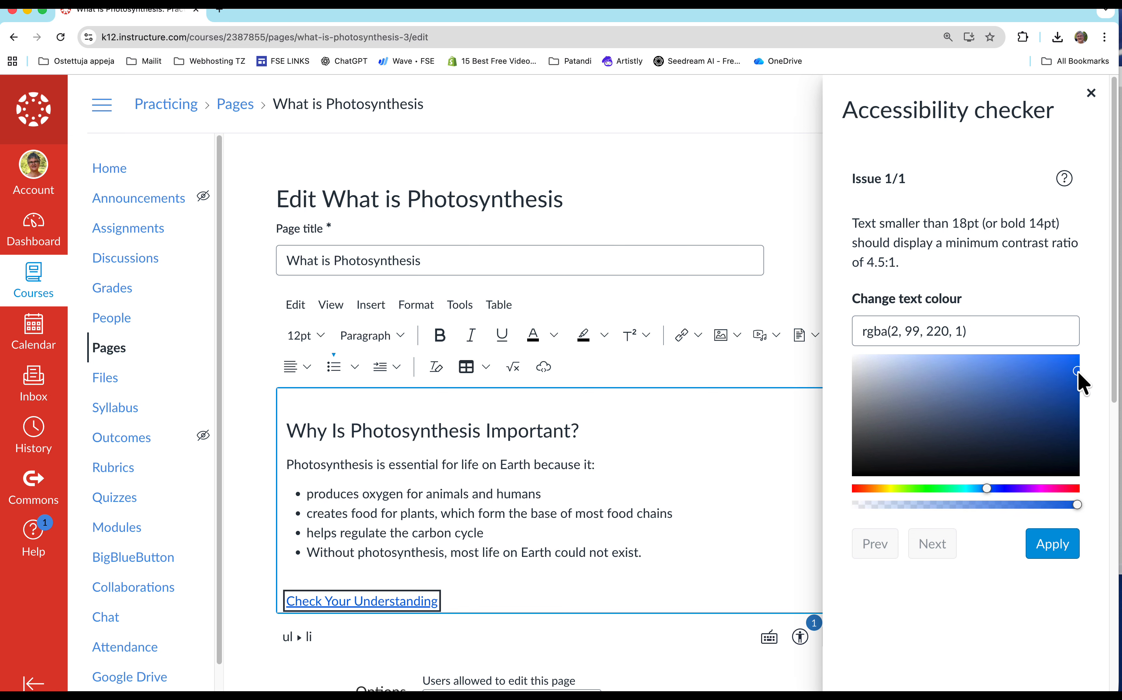
left_click(1048, 547)
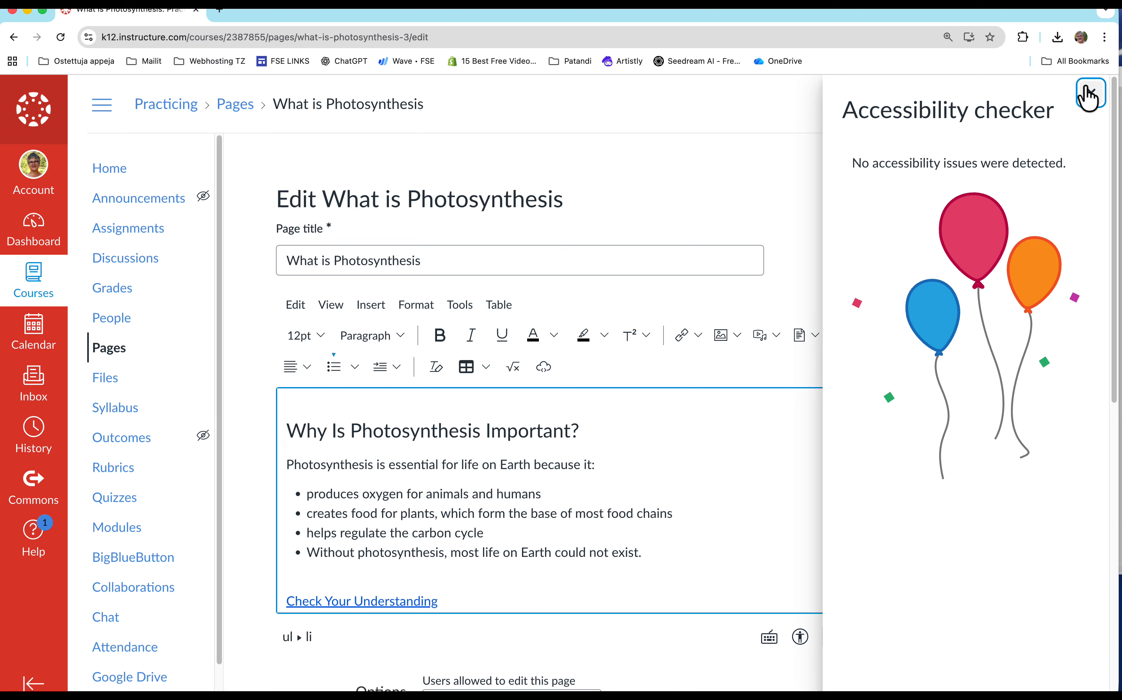
left_click(1089, 95)
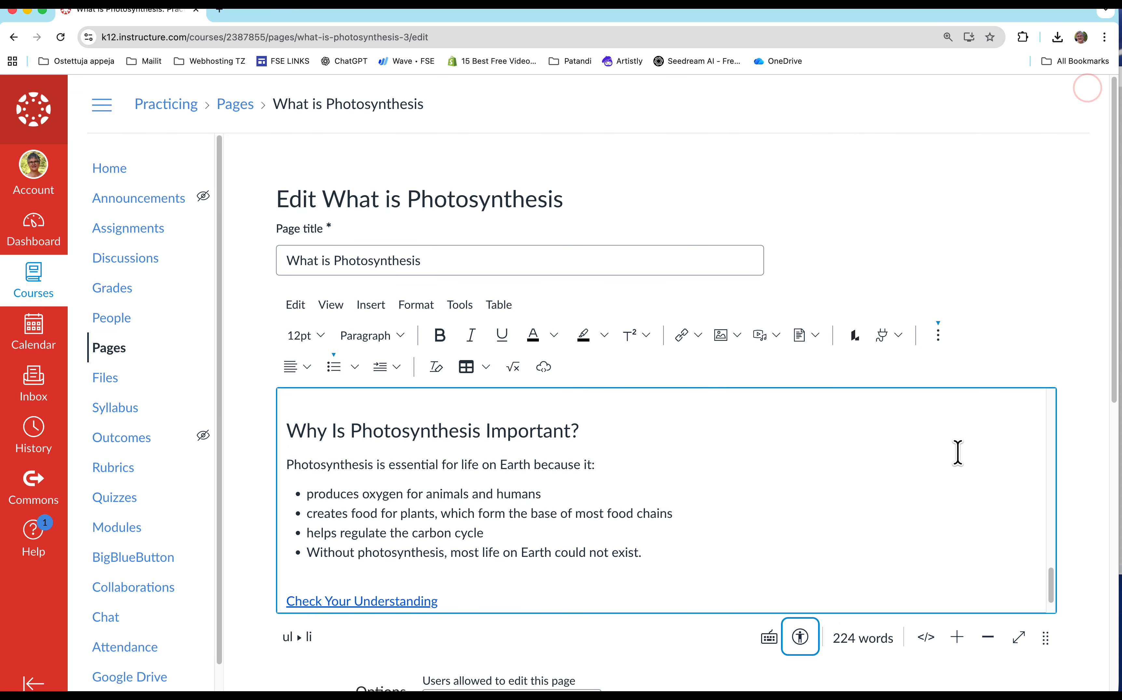
Save the page without publishing it.
scroll(952, 638, "down", 7)
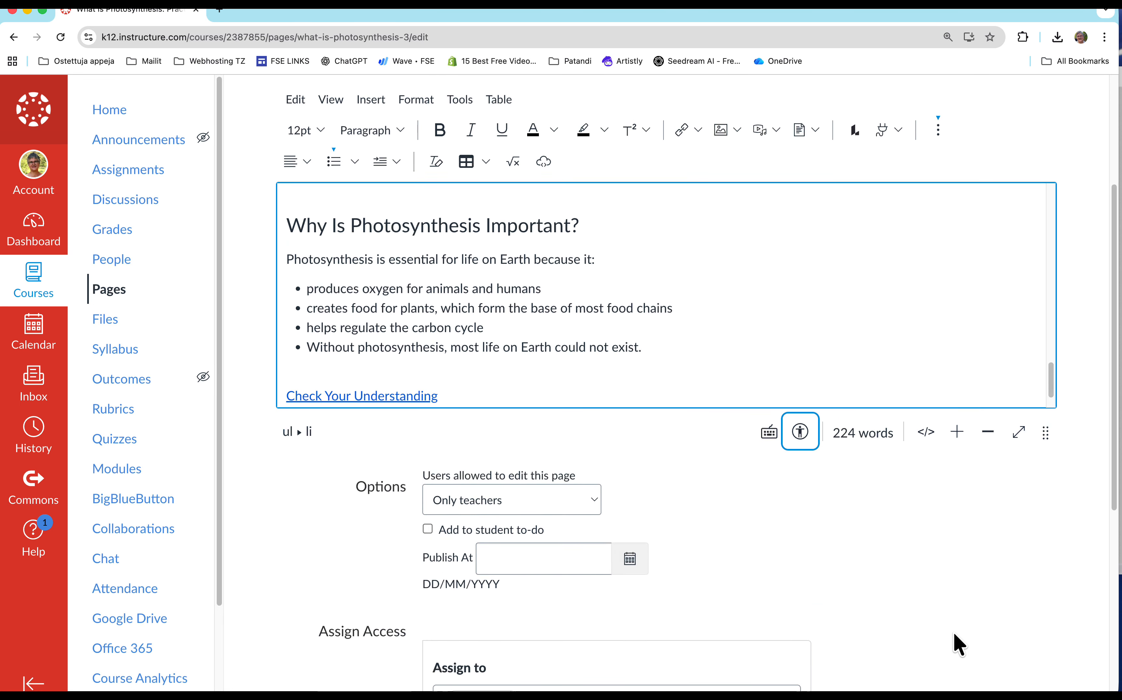
scroll(953, 622, "down", 5)
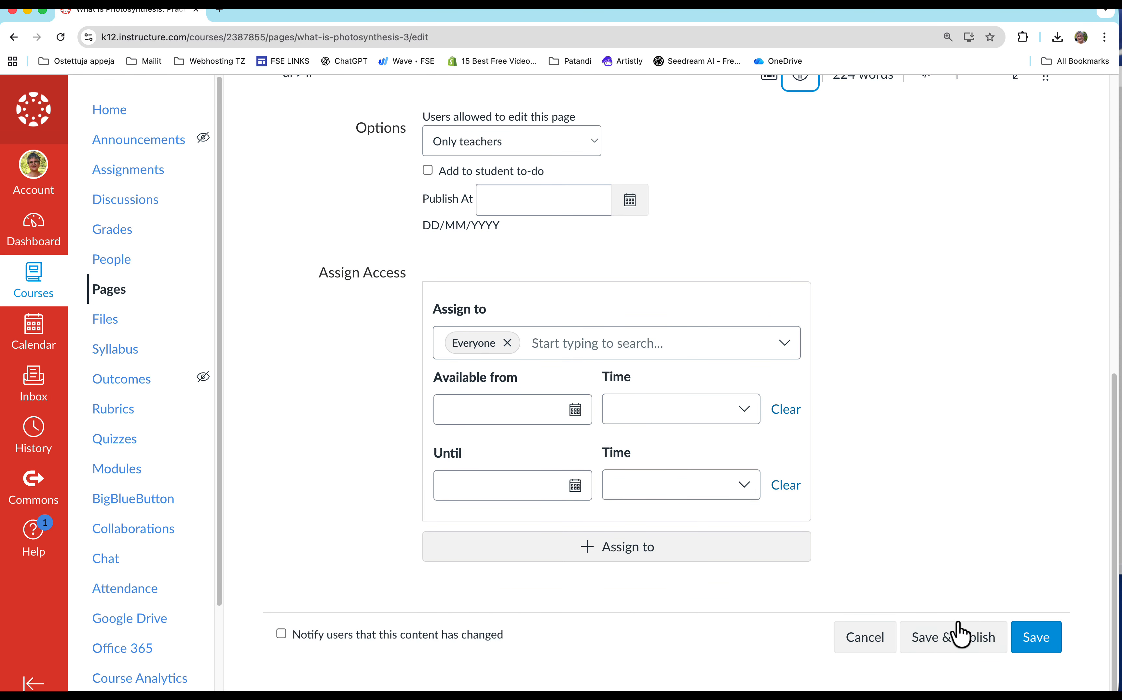
left_click(1036, 641)
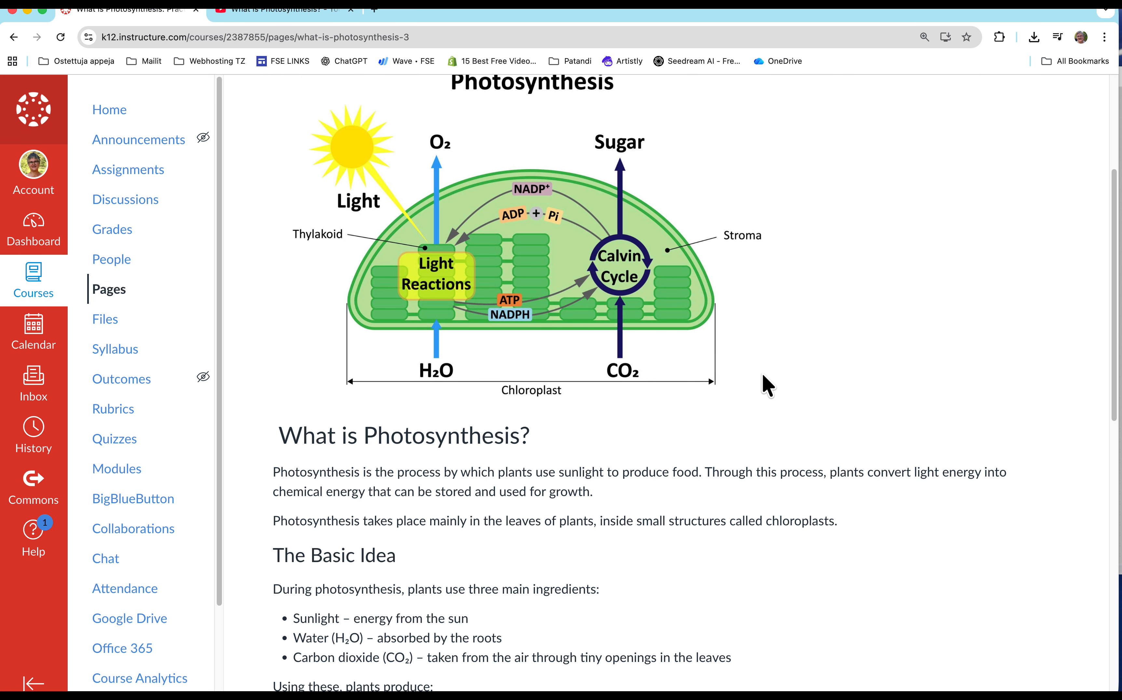
Review the saved page's content and follow its "Check Your Understanding" link to the discussion.
scroll(767, 385, "down", 1)
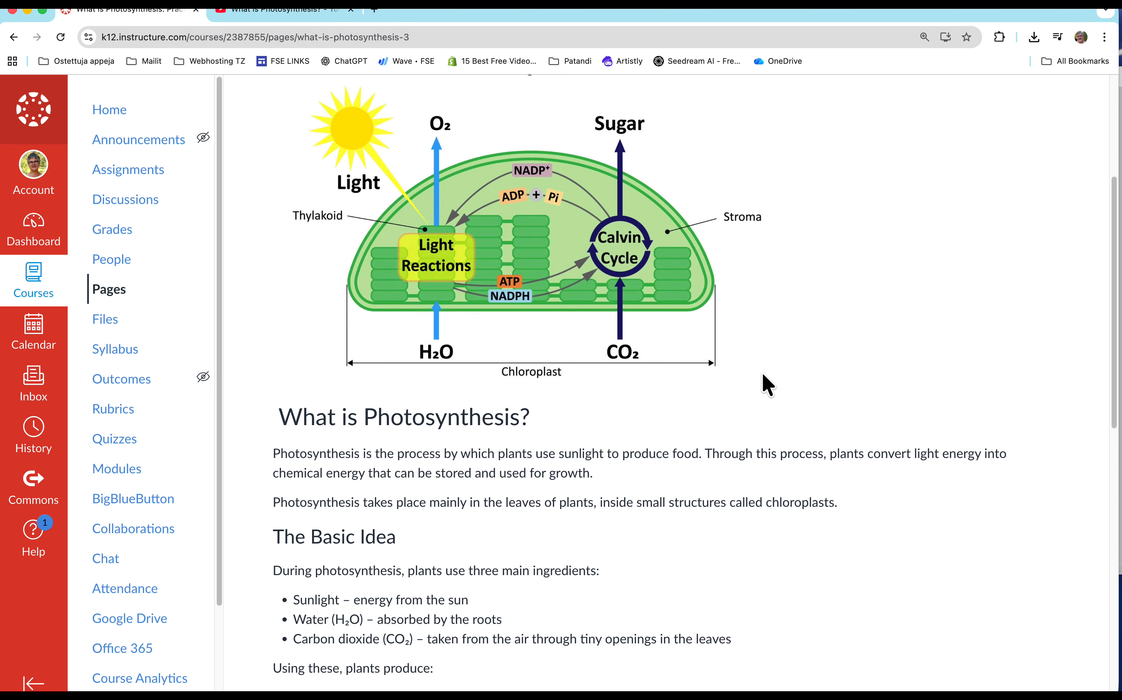
scroll(764, 382, "down", 3)
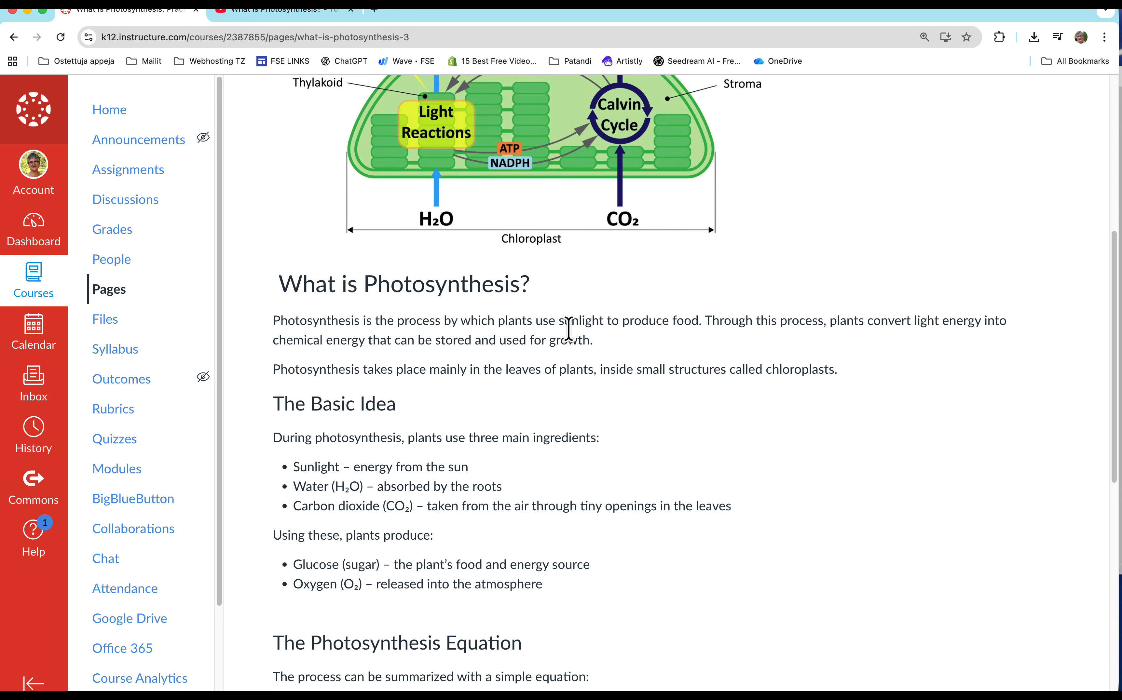
scroll(634, 359, "down", 1)
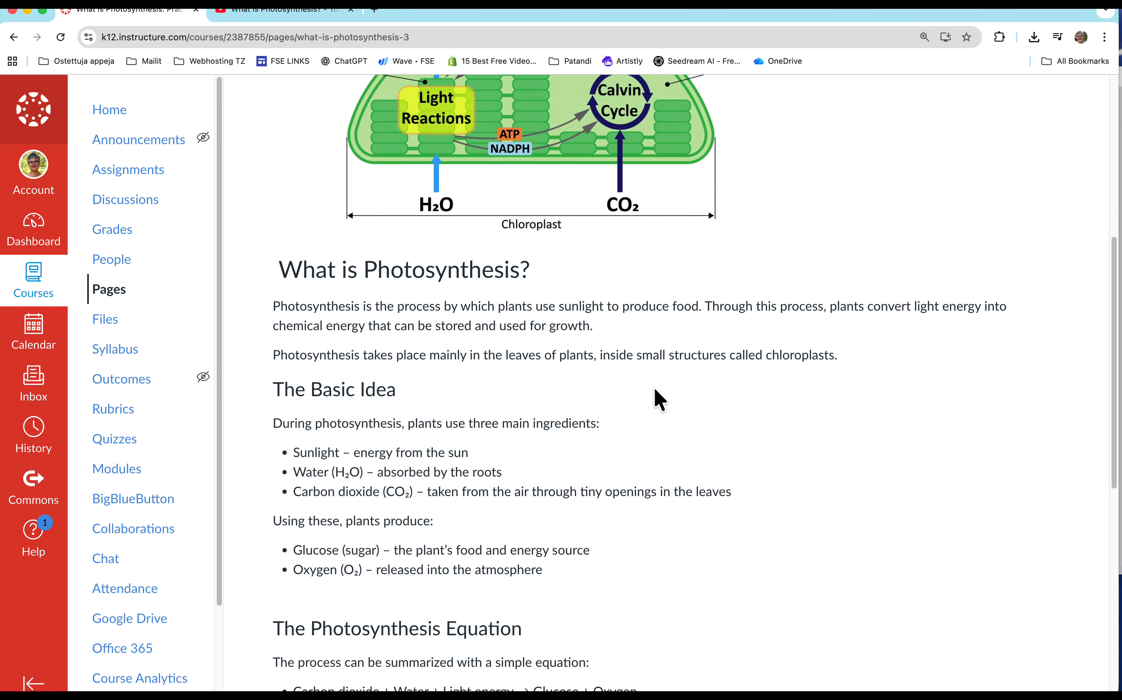
scroll(661, 397, "down", 2)
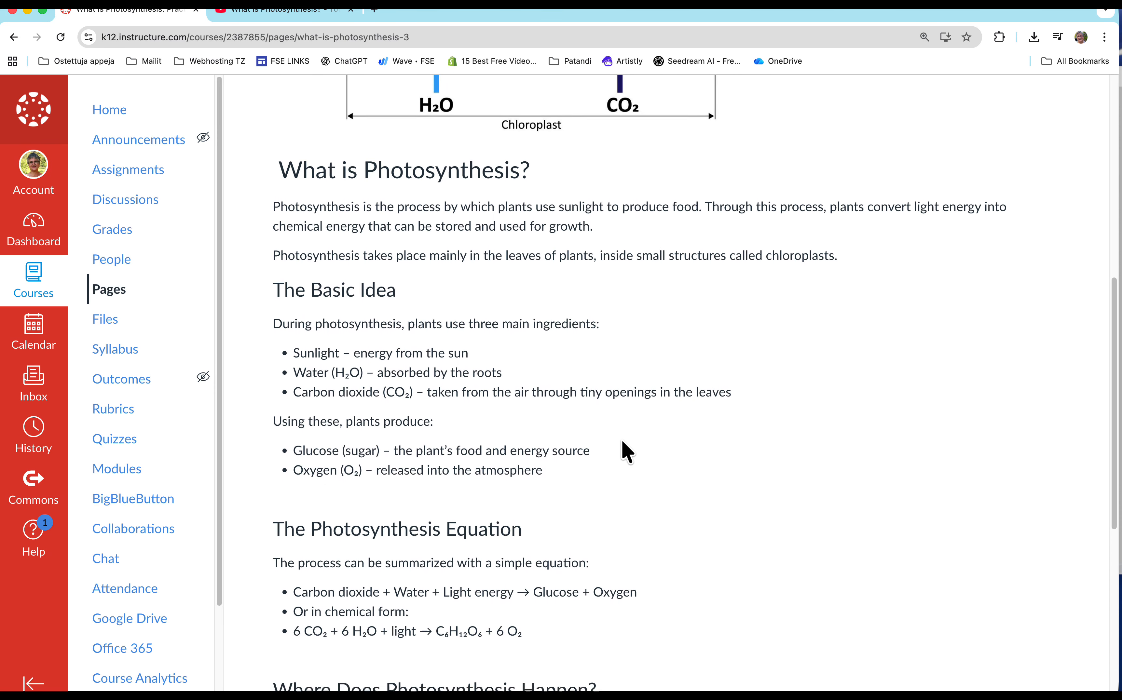
scroll(624, 452, "down", 7)
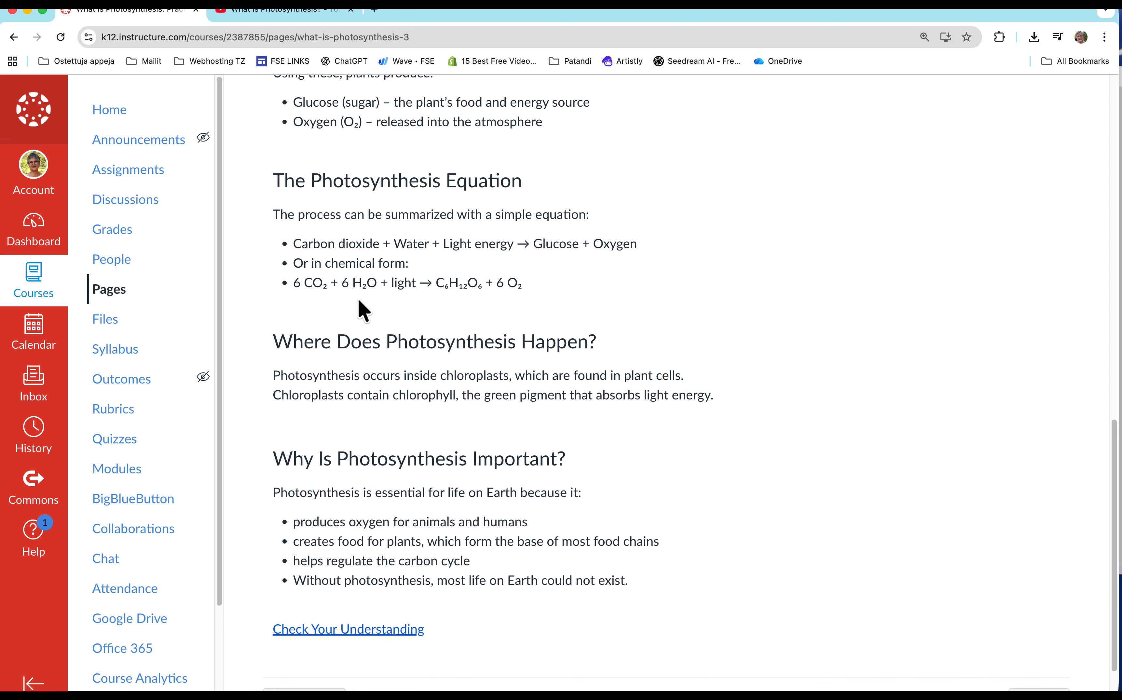
left_click(319, 631)
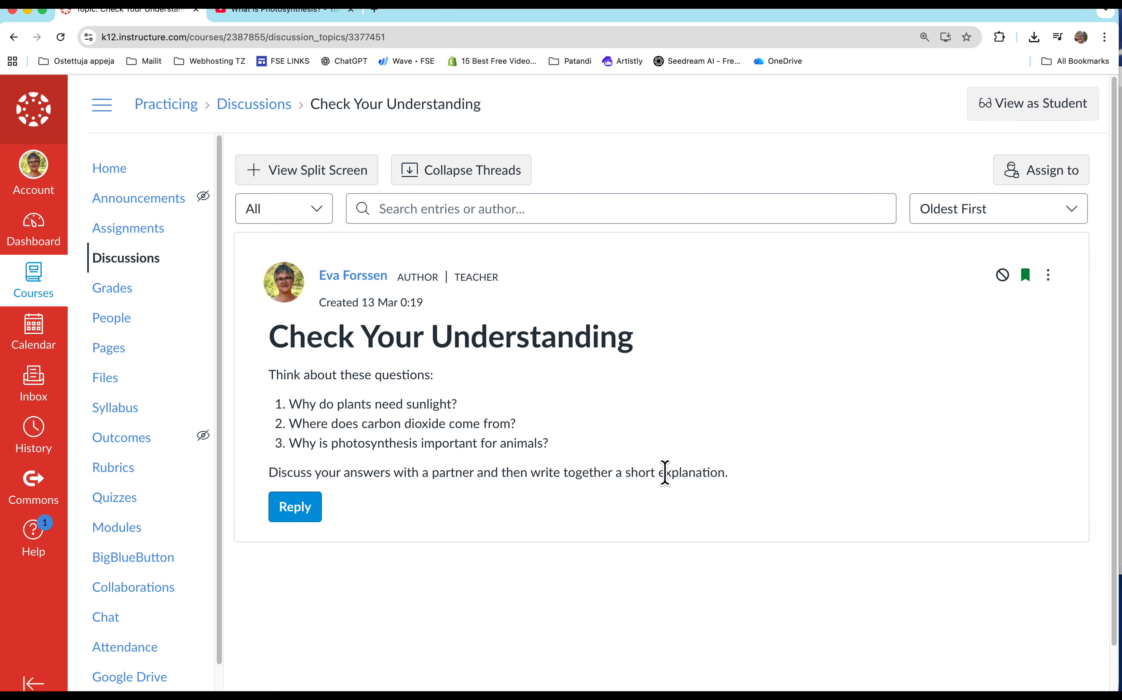
left_click(295, 510)
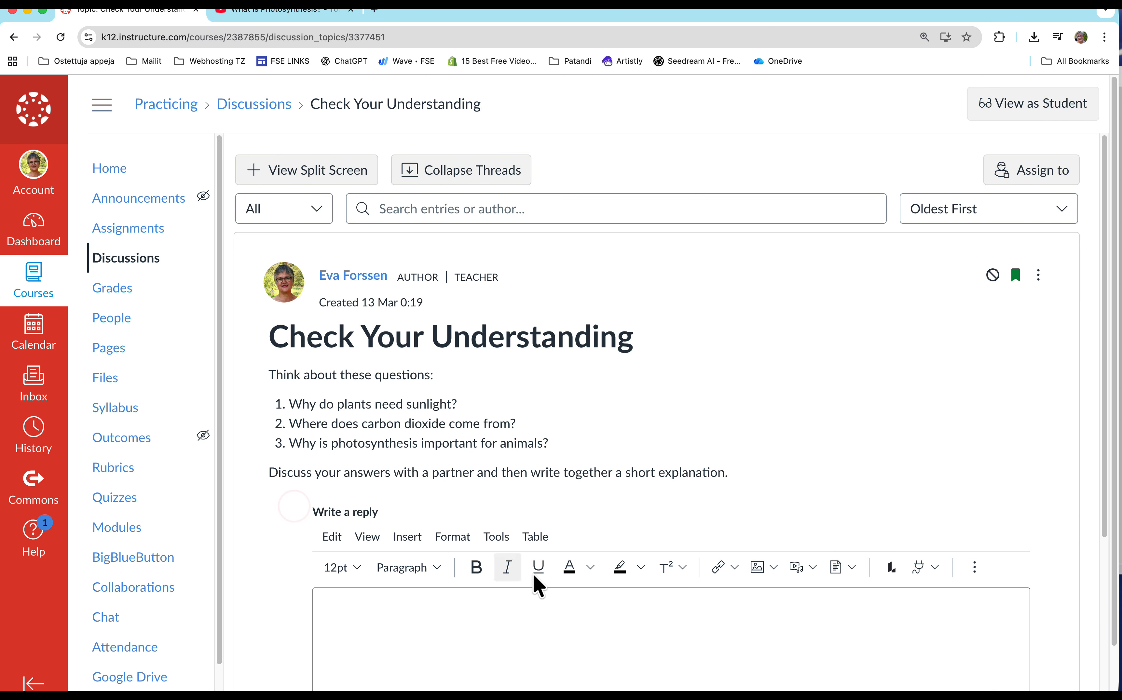
left_click(483, 436)
type("He")
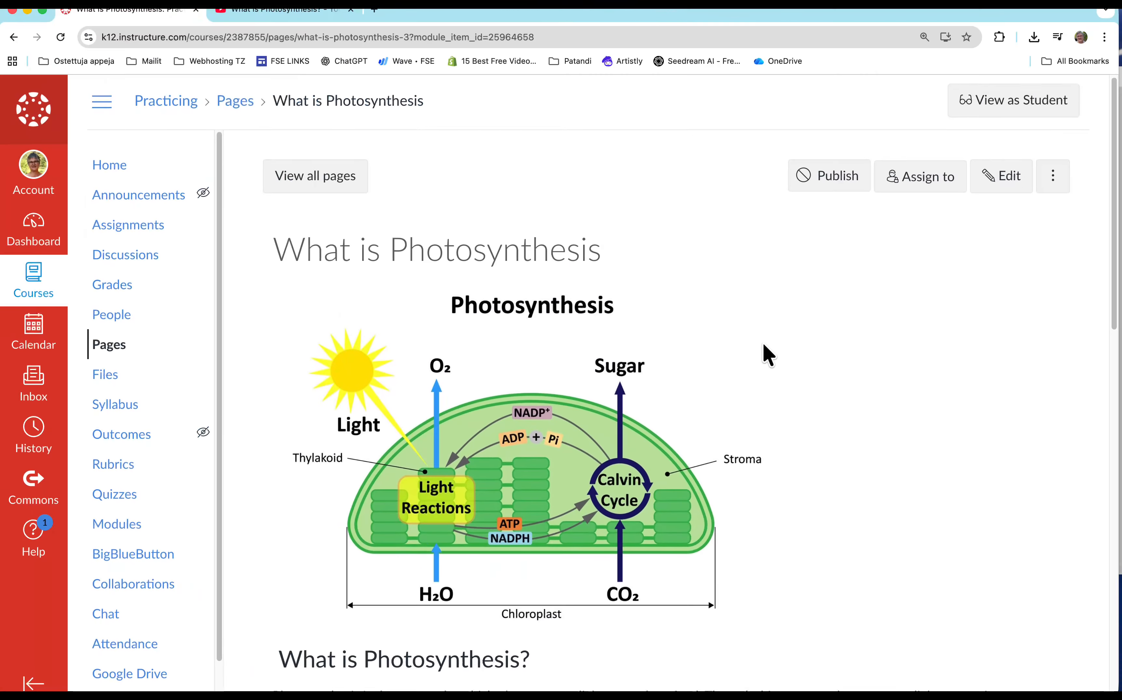
scroll(763, 343, "down", 2)
scroll(764, 345, "down", 2)
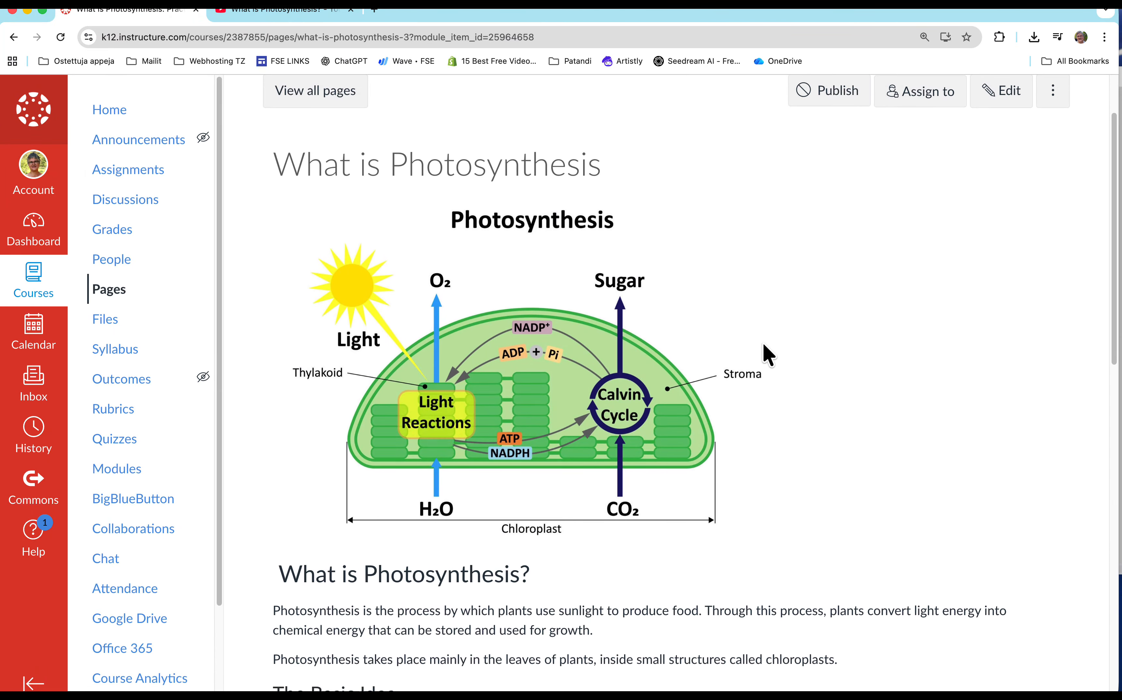
scroll(769, 357, "down", 2)
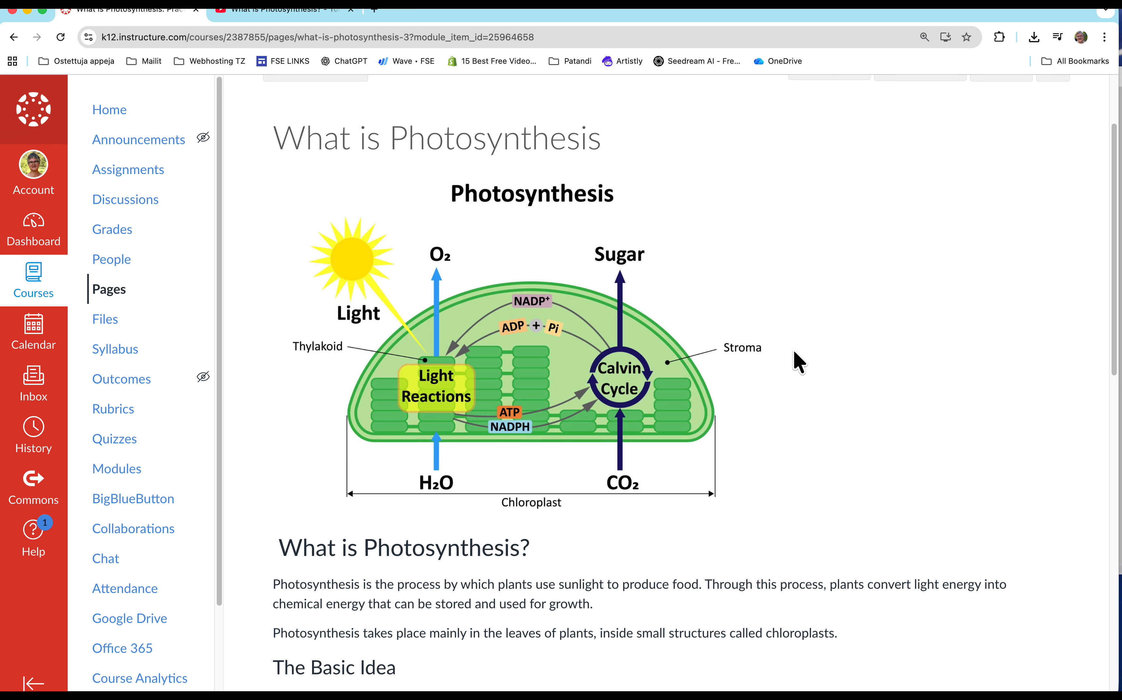
Switch to Firefox and copy the embed code of the YouTube video "What is Photosynthesis?" by Next Generation Science.
key("super+Tab")
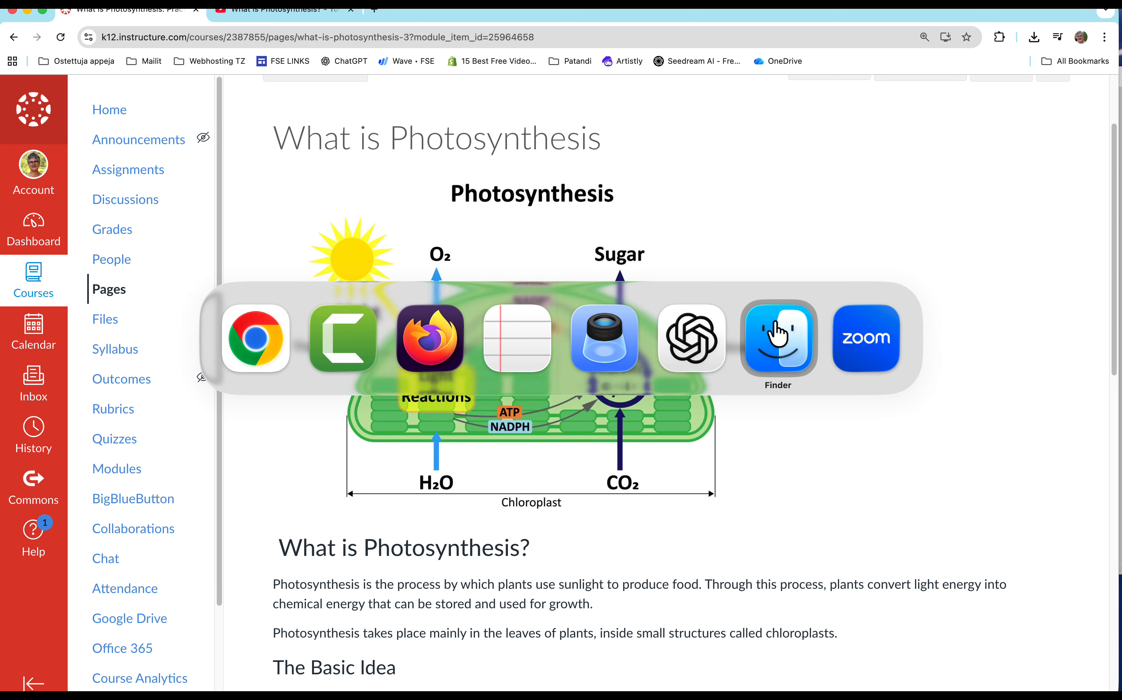
left_click(426, 337)
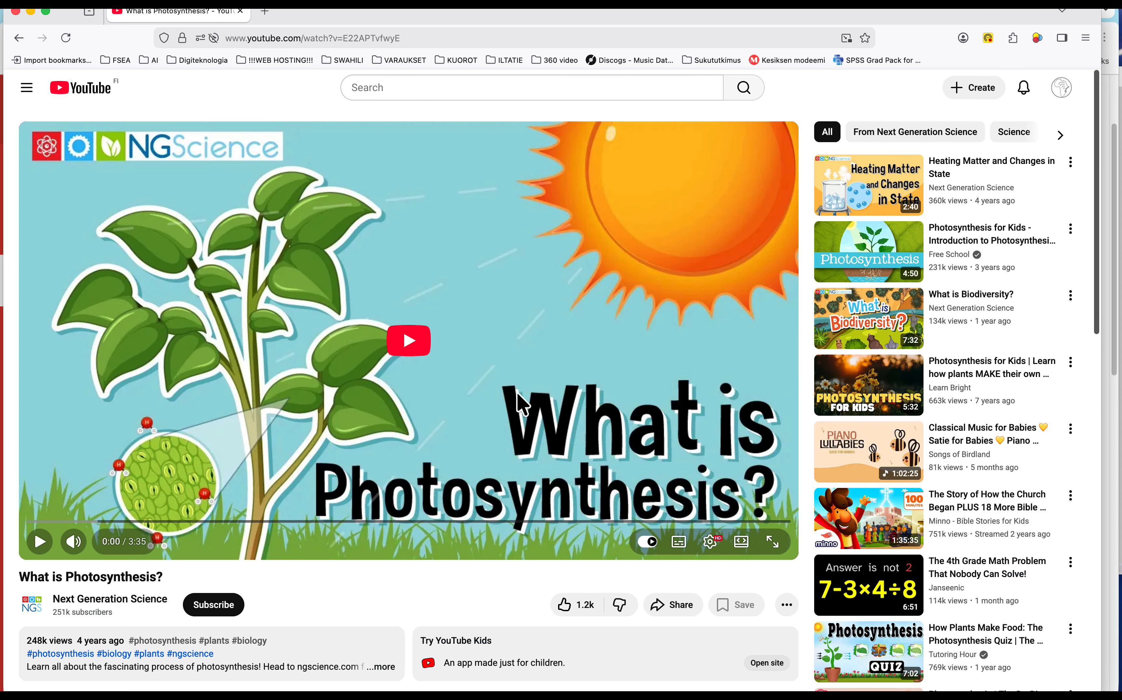
scroll(517, 394, "down", 3)
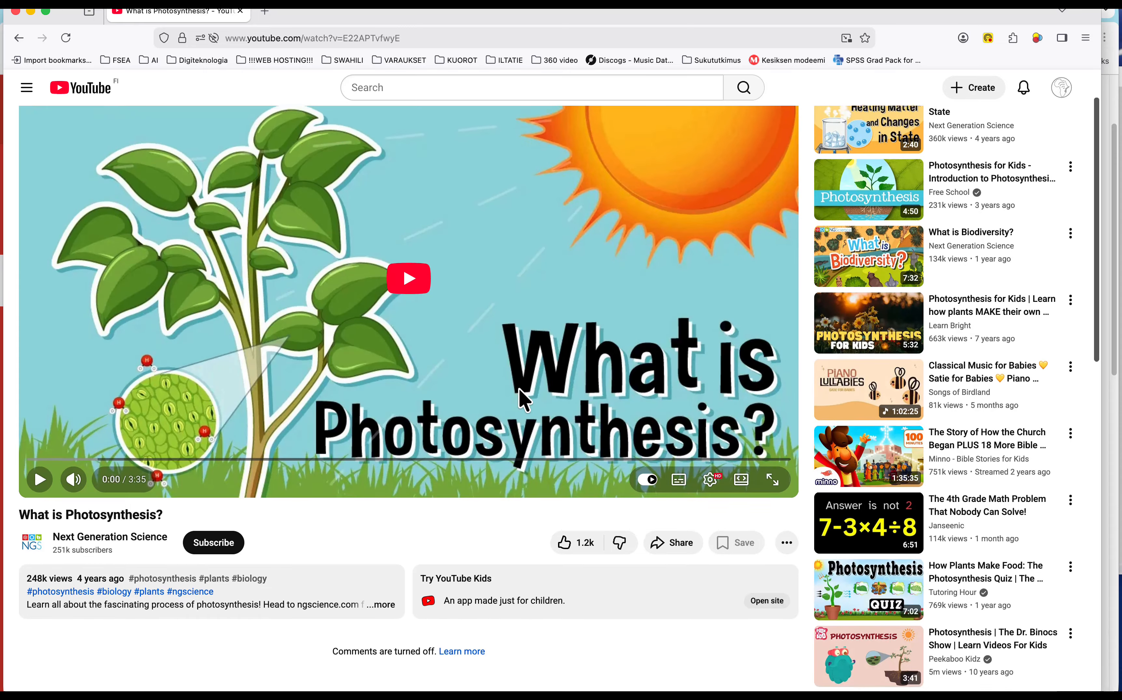
scroll(519, 388, "down", 2)
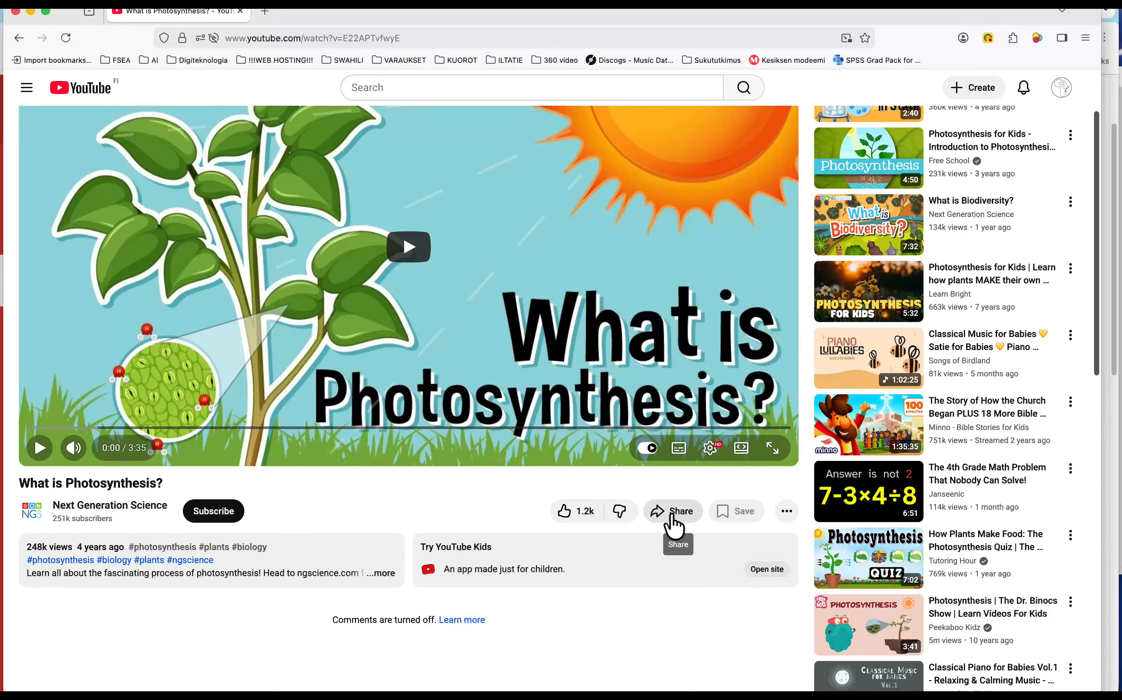
left_click(672, 519)
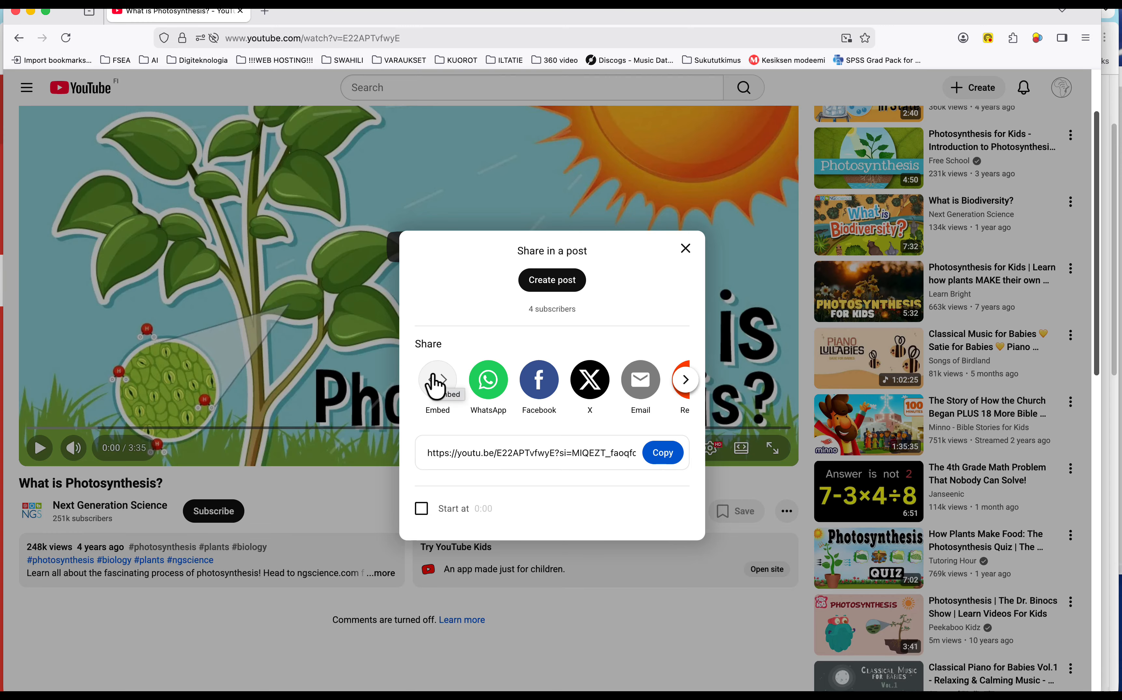
left_click(435, 385)
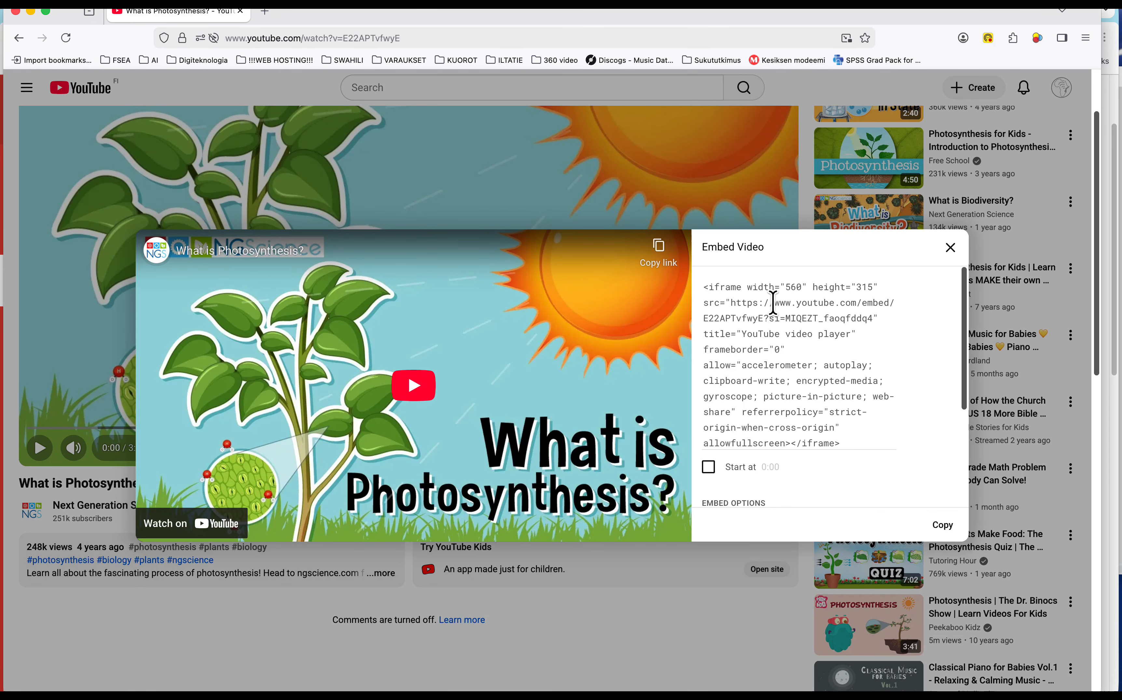
left_click(942, 529)
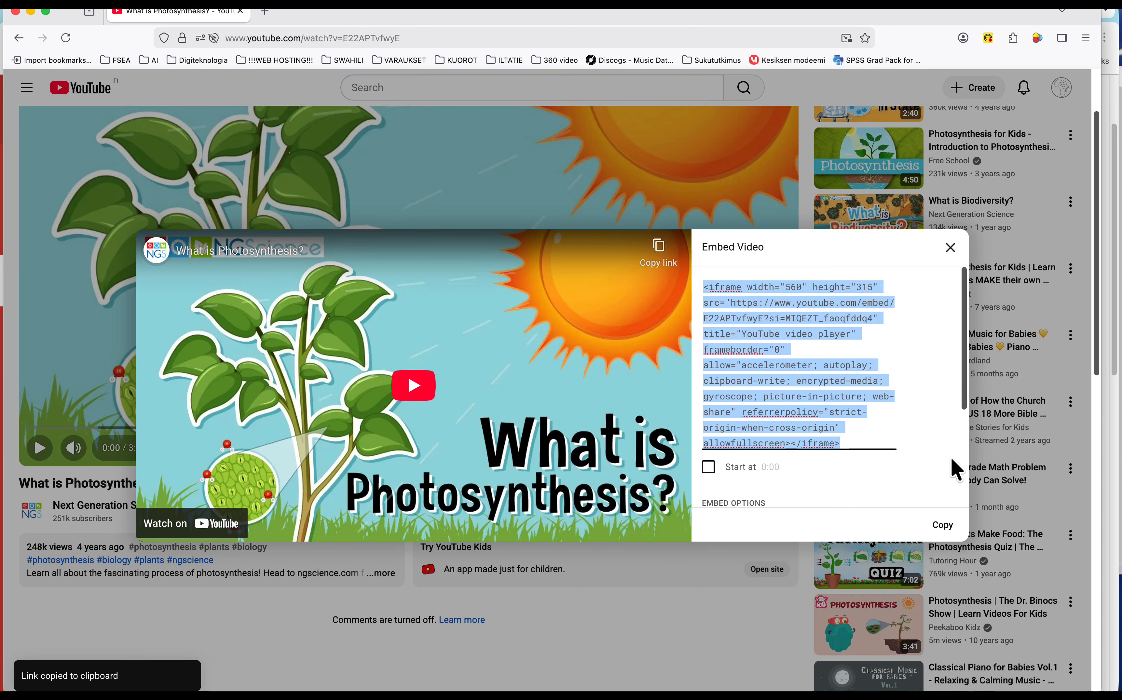
Switch back to Canvas in Chrome, edit the page and add an empty line after the paragraph ending in "chloroplasts.".
key("super+Tab")
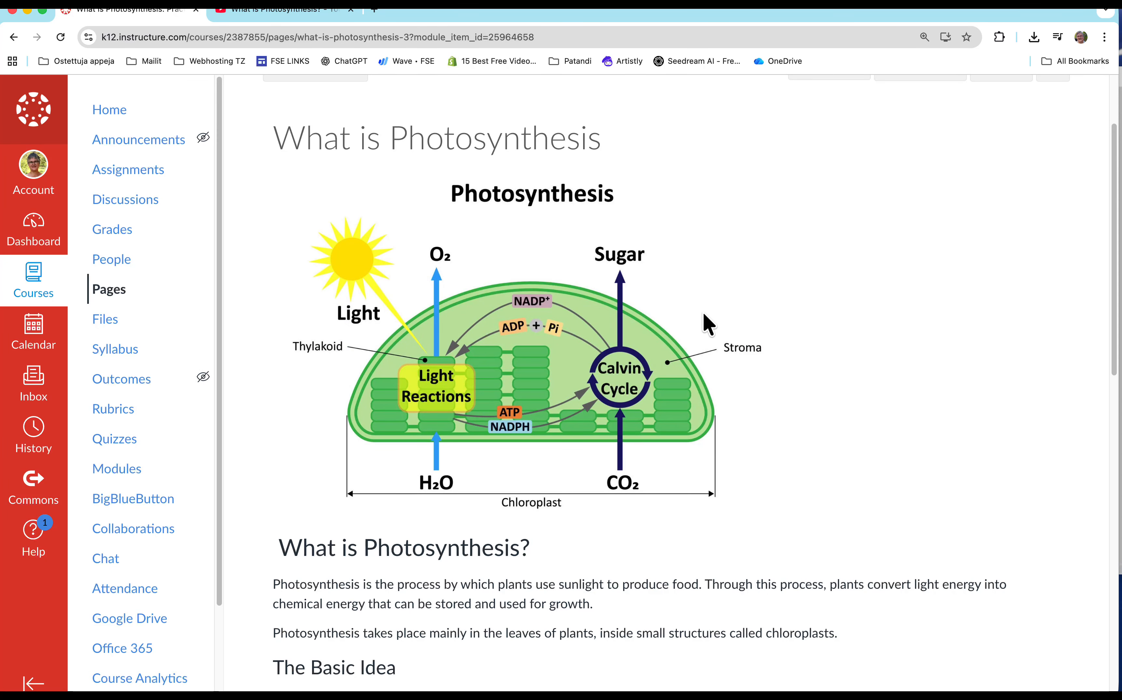
scroll(706, 313, "up", 3)
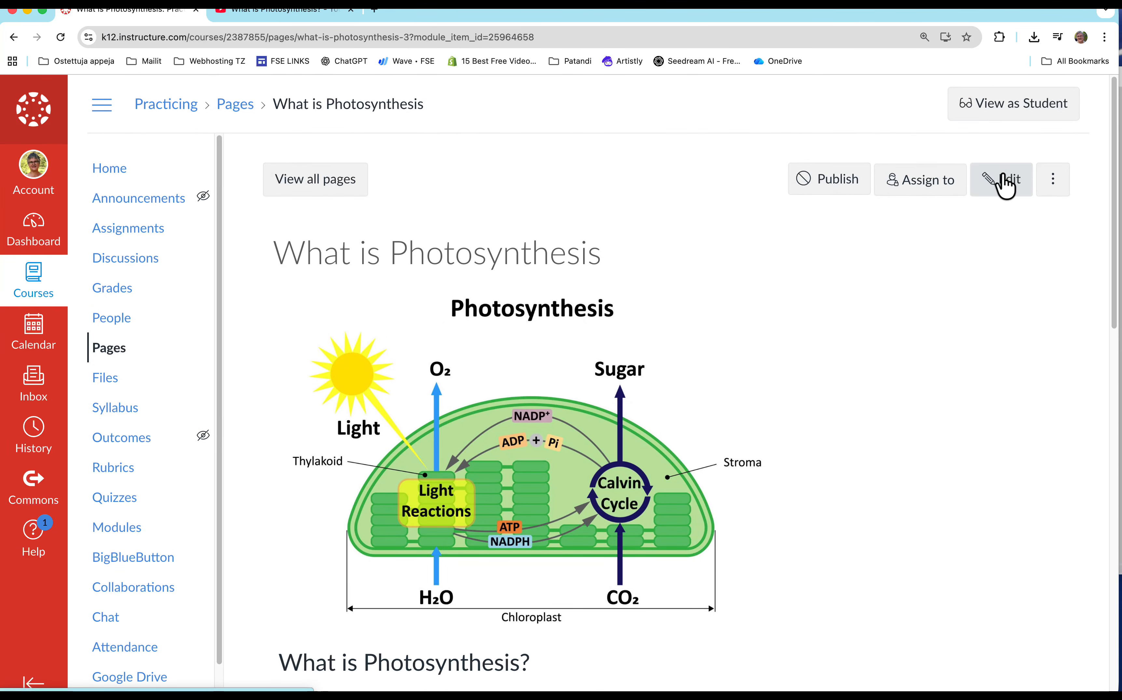
left_click(1005, 182)
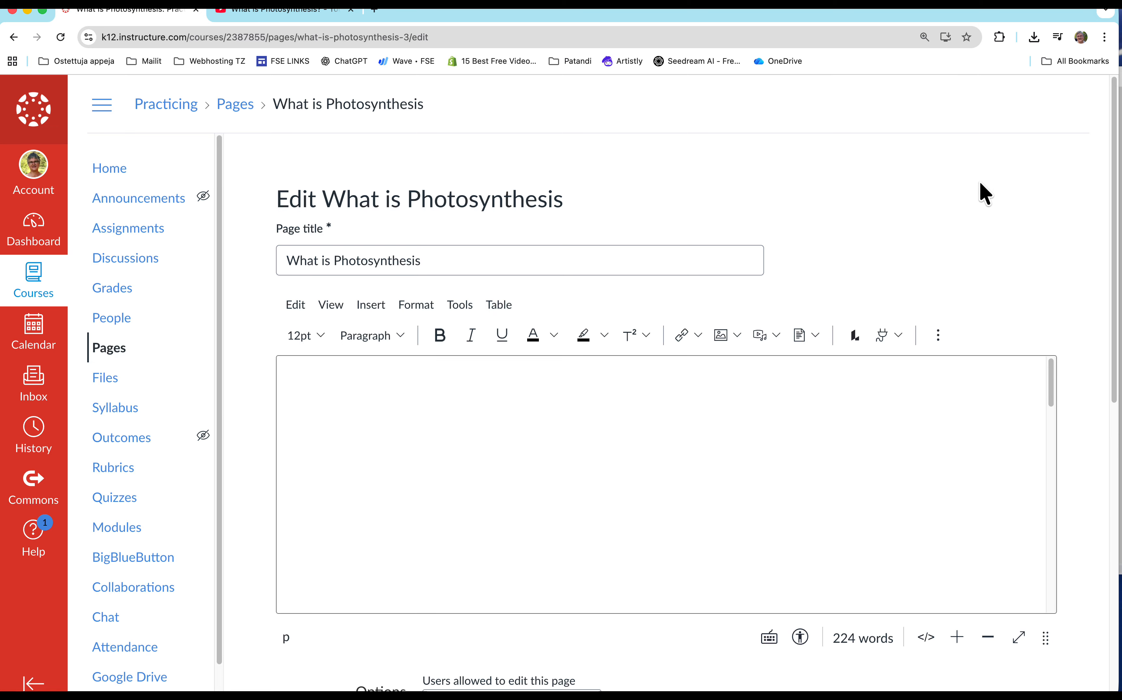
scroll(573, 427, "down", 5)
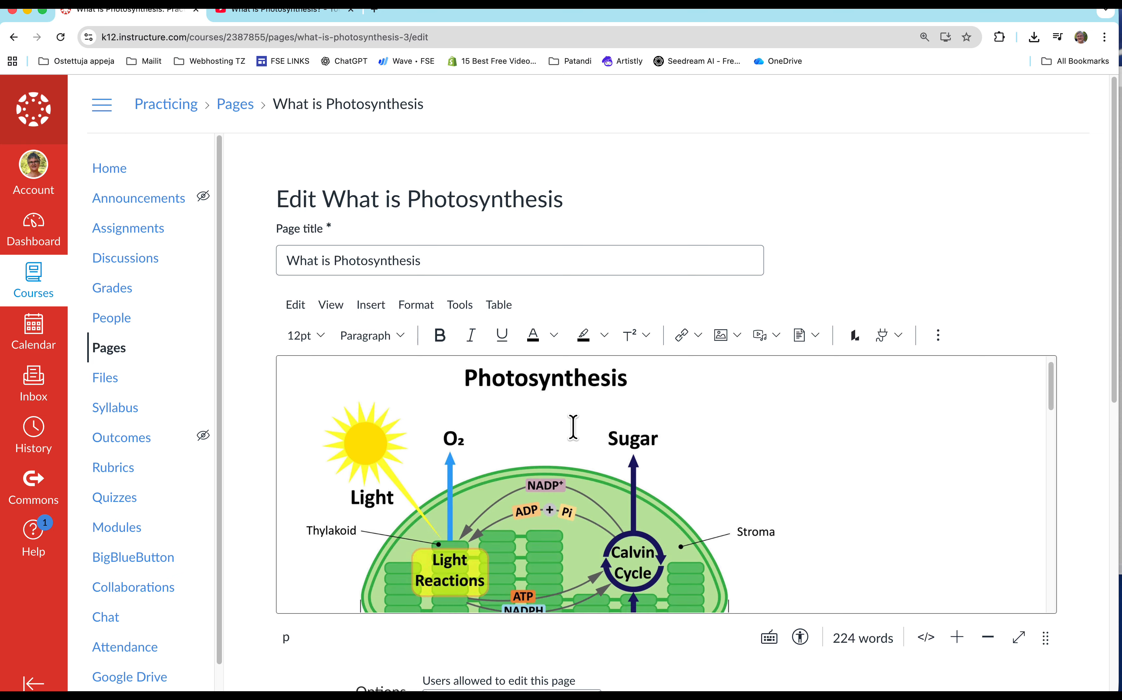
scroll(579, 426, "down", 2)
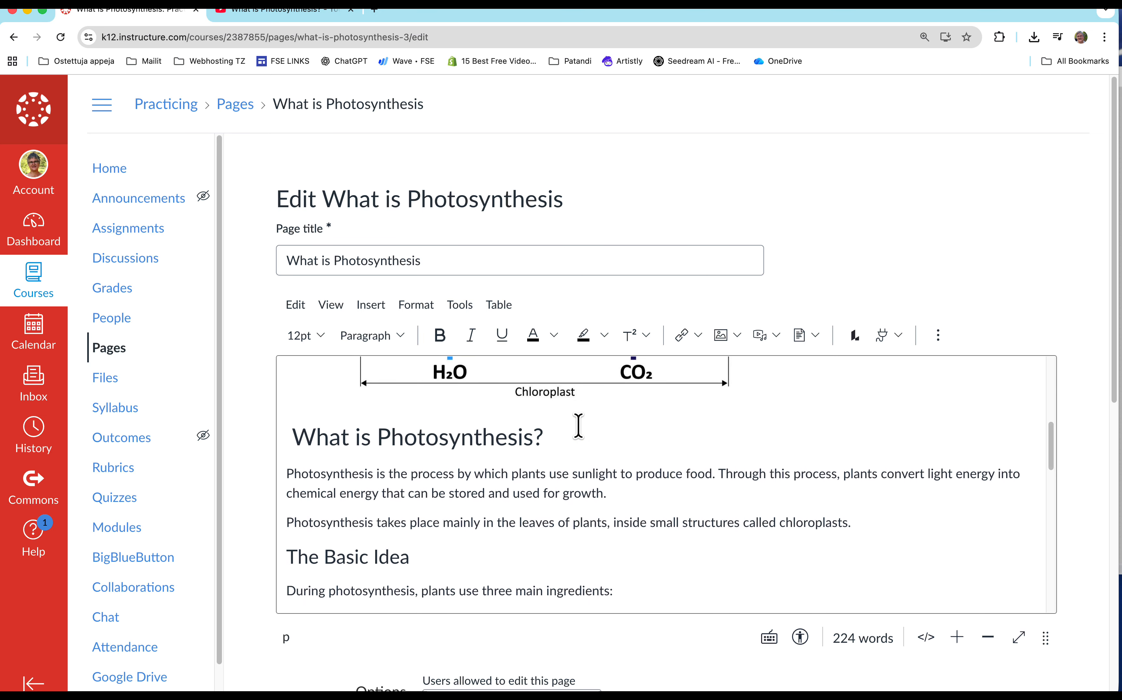
left_click(861, 487)
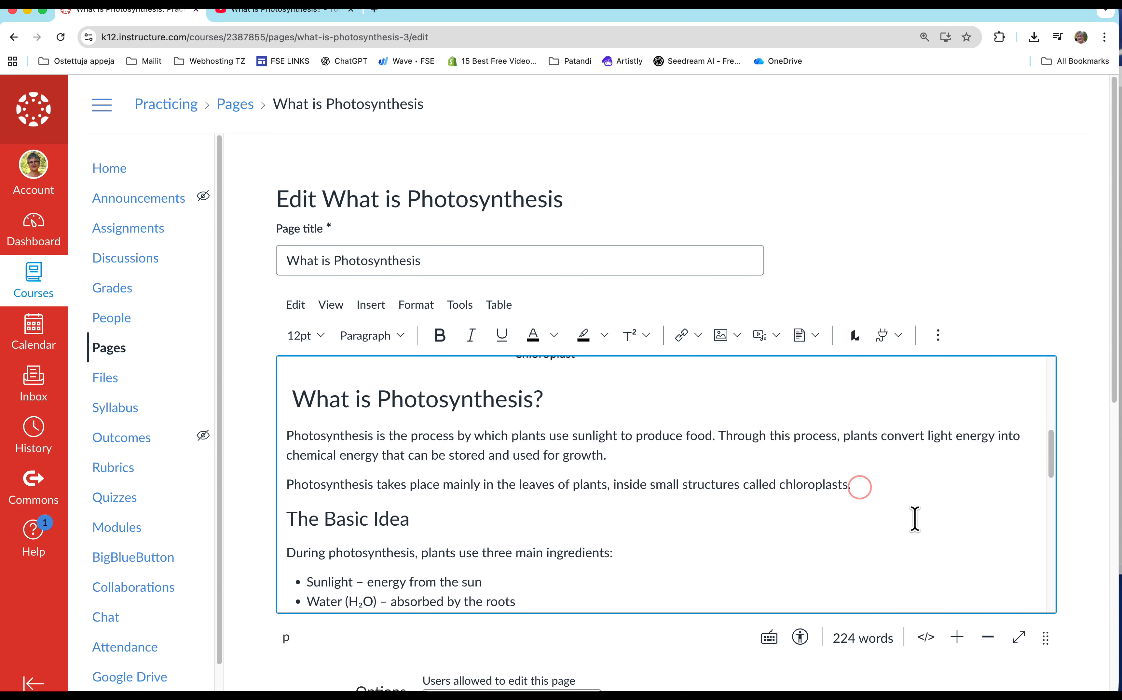
key("Return")
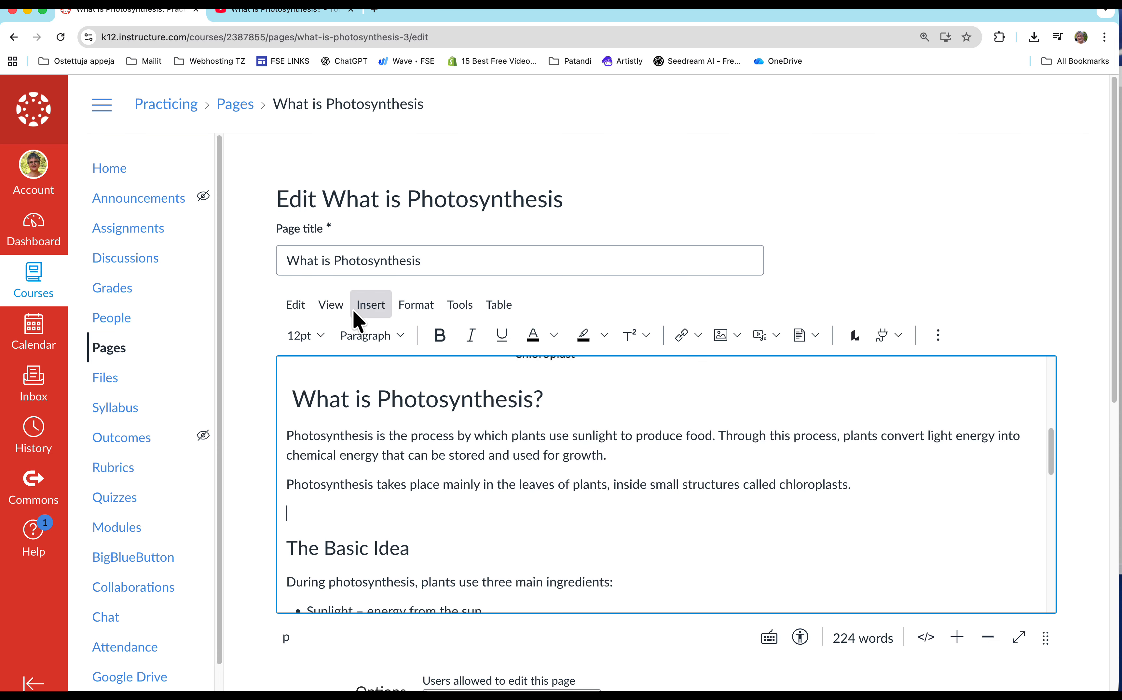
Embed the copied YouTube iframe code on the empty line above "The Basic Idea" and save the page without publishing it.
left_click(371, 304)
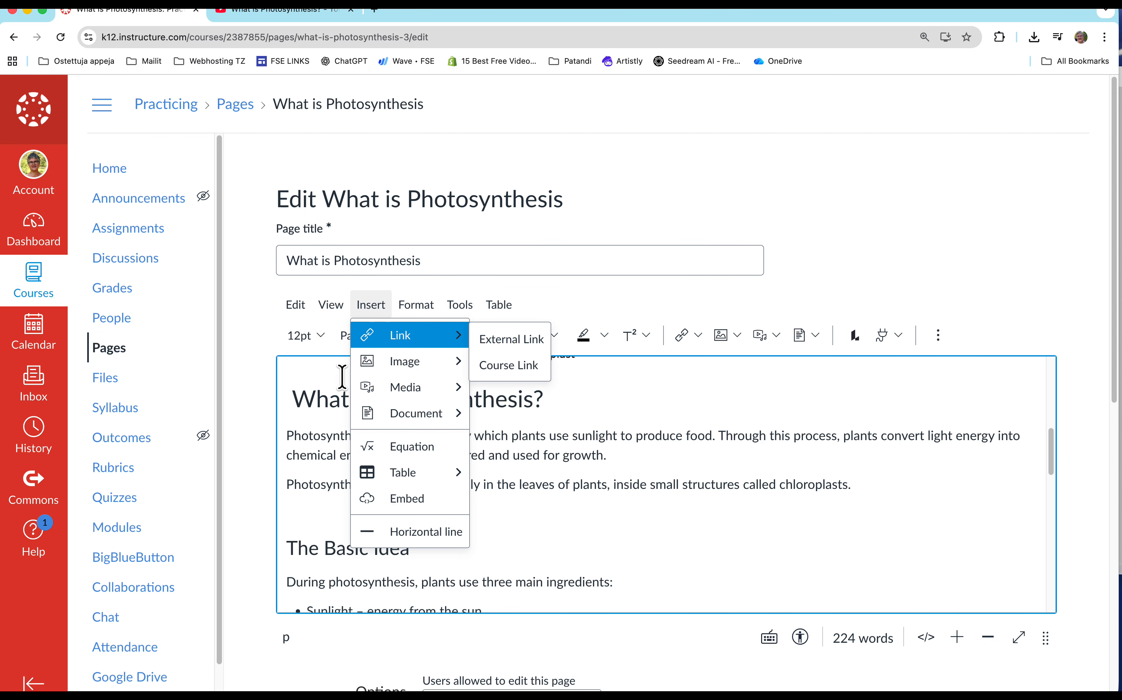
left_click(377, 499)
left_click(336, 401)
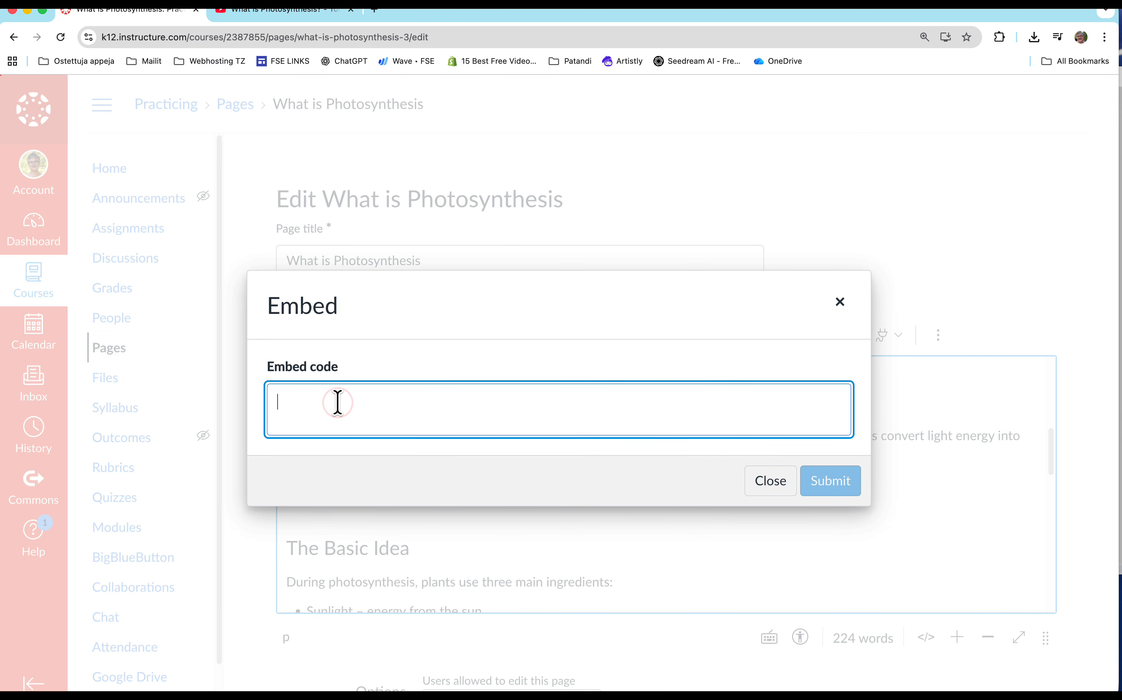
type("<iframe width=\"560\" height=\"315\" src=\"https://www.youtube.com/embed/E22APTvfwyE?si=MIQEZl_faoqfddq4\" title=\"YouTube video player\" frameborder=\"0\" allow=\"accelerometer; autoplay; clipboard-write; encrypted-media; gyroscope; picture-in-picture; web-share\" referrerpolicy=\"strict-origin-when-cross-origin\" allowfullscreen></iframe>")
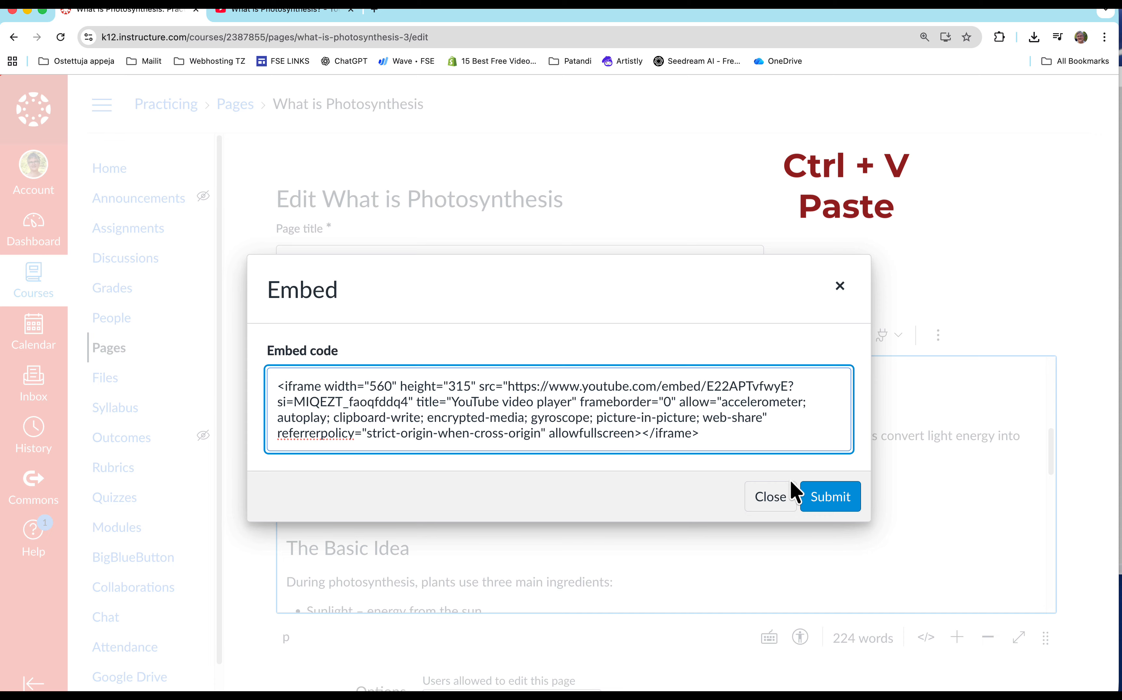
left_click(822, 498)
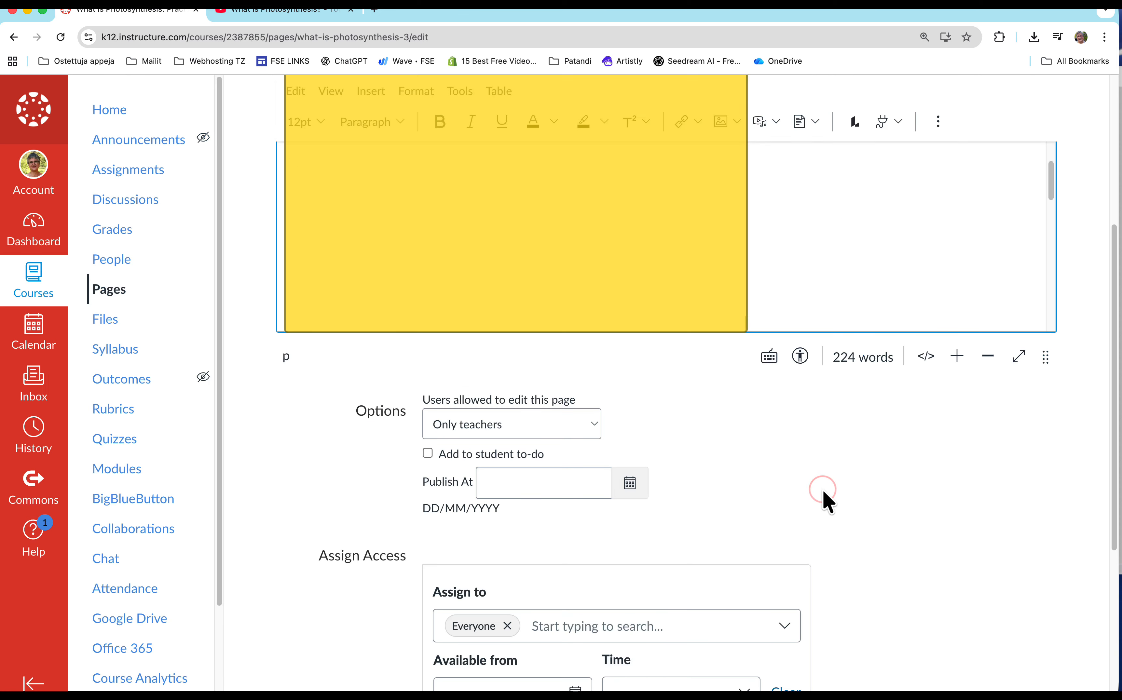
scroll(962, 560, "down", 6)
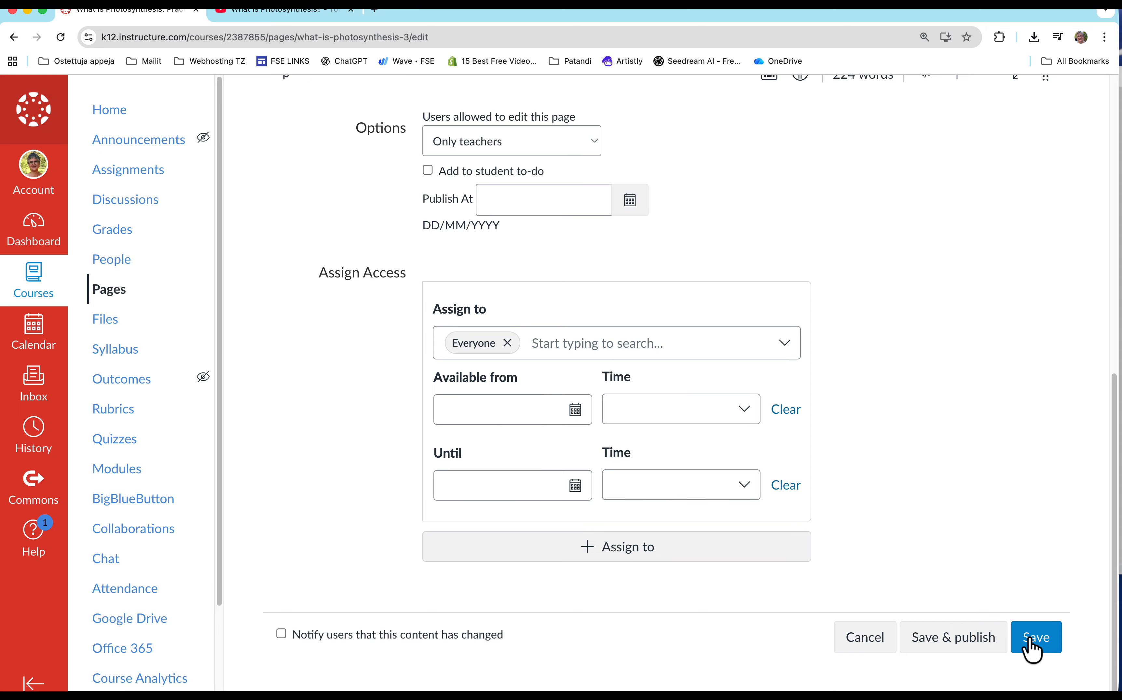
left_click(1031, 639)
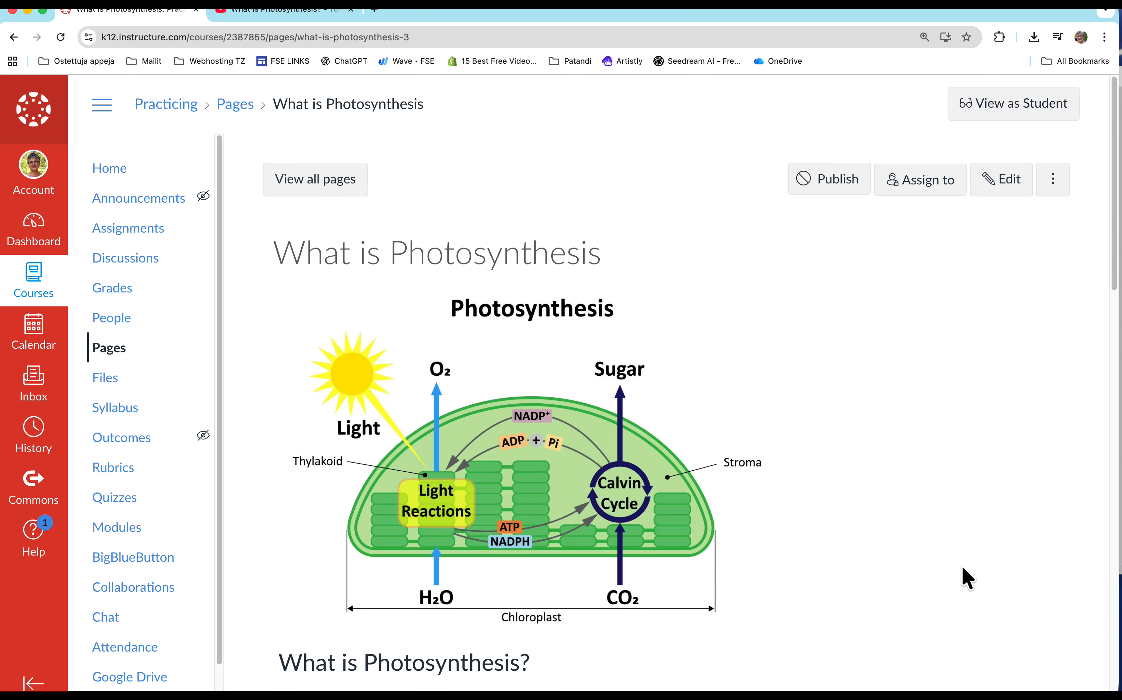
Check the embedded video on the saved page by playing it, pausing it and switching it to full screen.
scroll(842, 575, "down", 3)
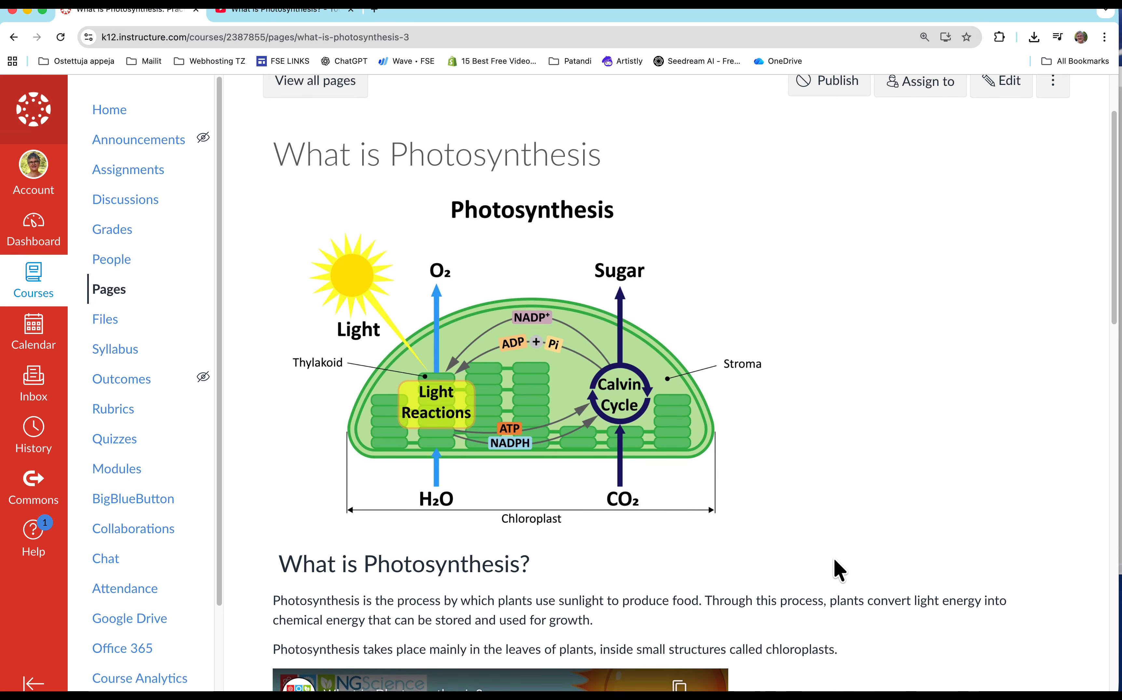
scroll(826, 572, "down", 10)
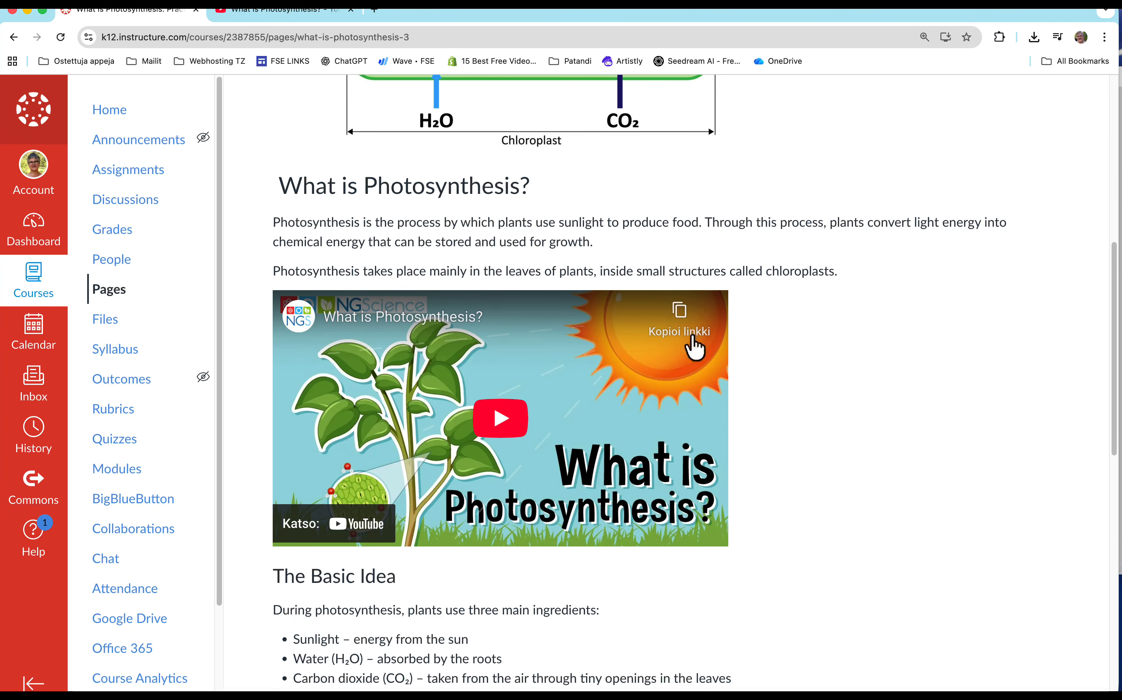
left_click(498, 414)
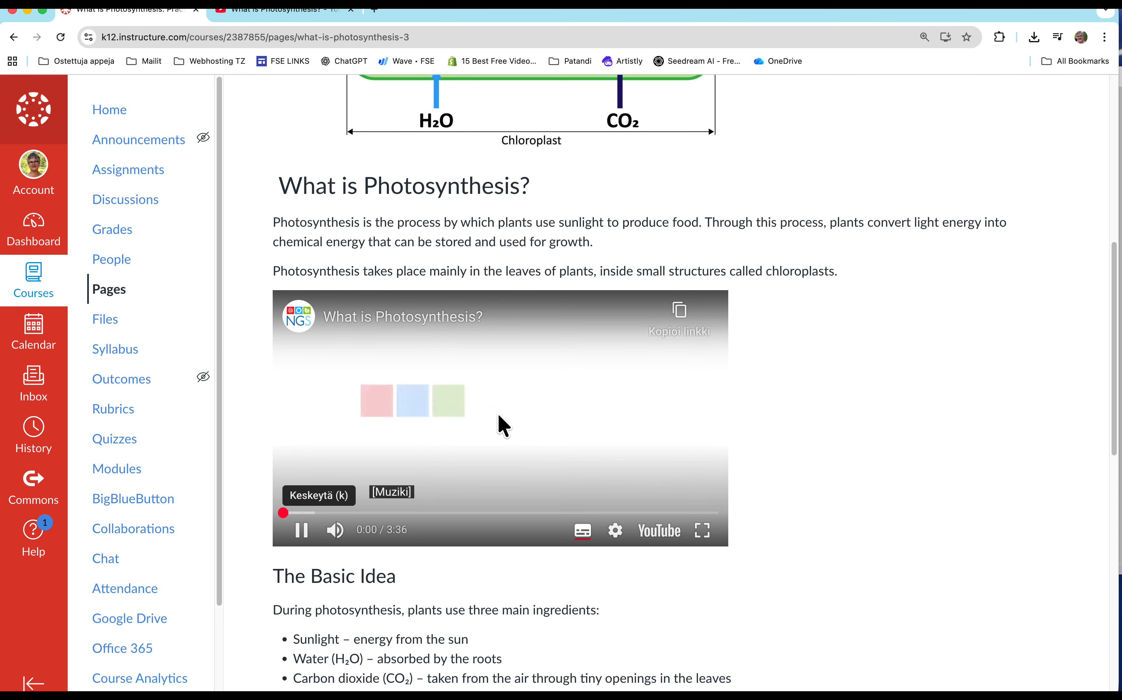
left_click(299, 531)
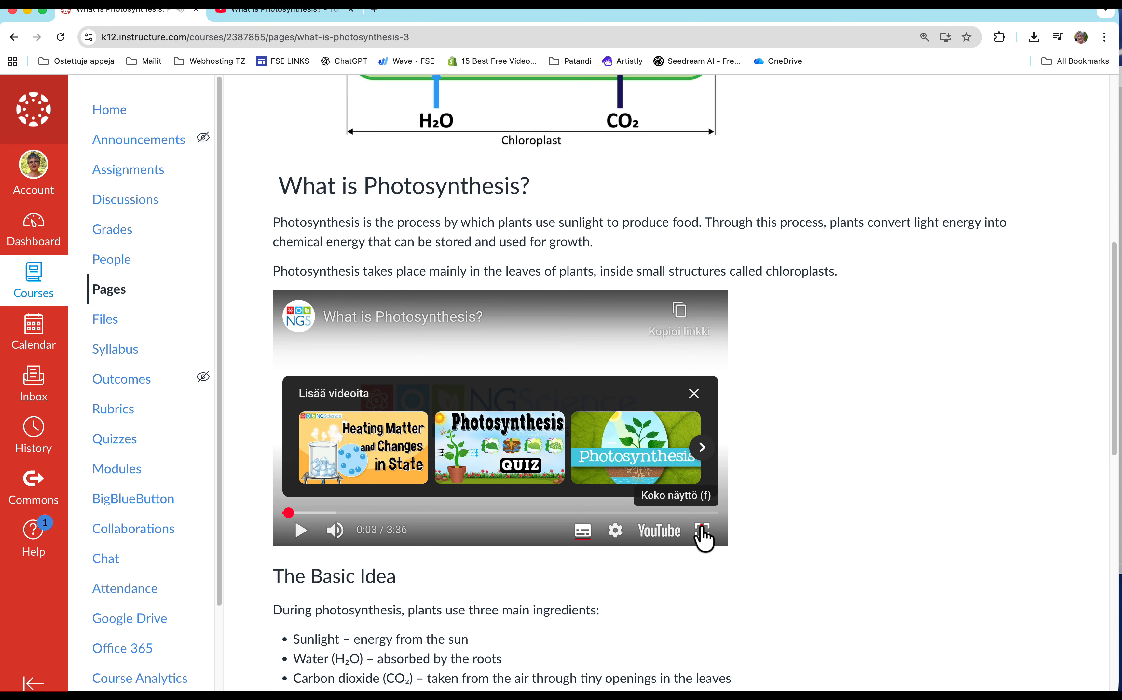
left_click(701, 530)
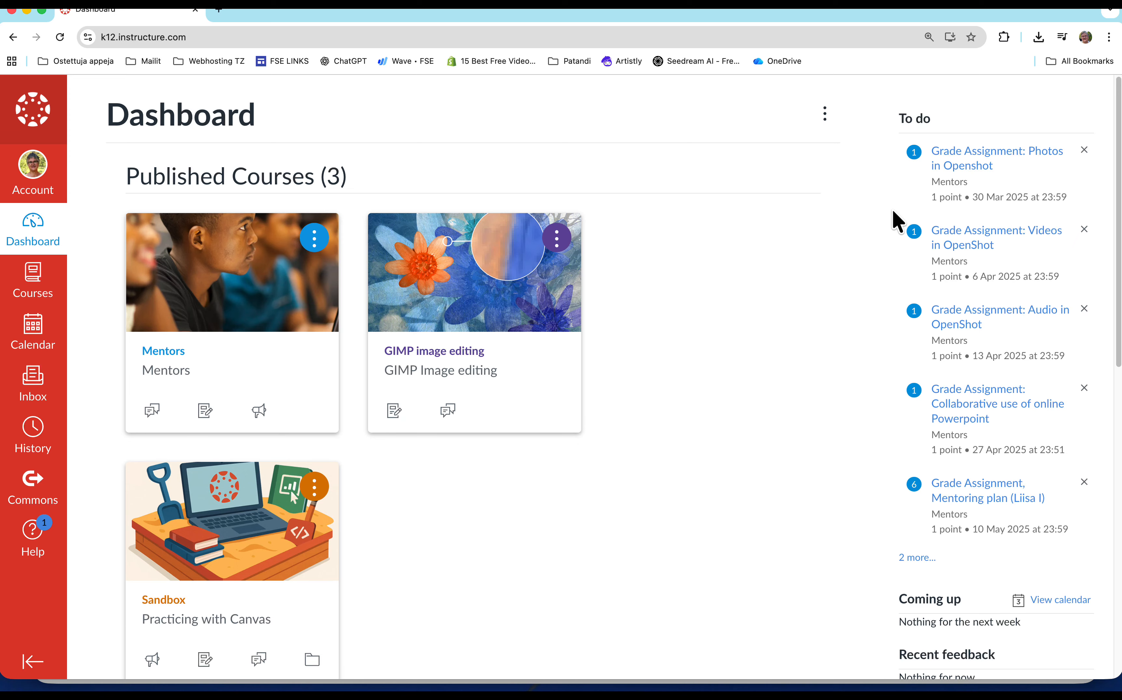
Open the Practicing Canvas sandbox course from the dashboard and go to its modules.
scroll(282, 456, "down", 10)
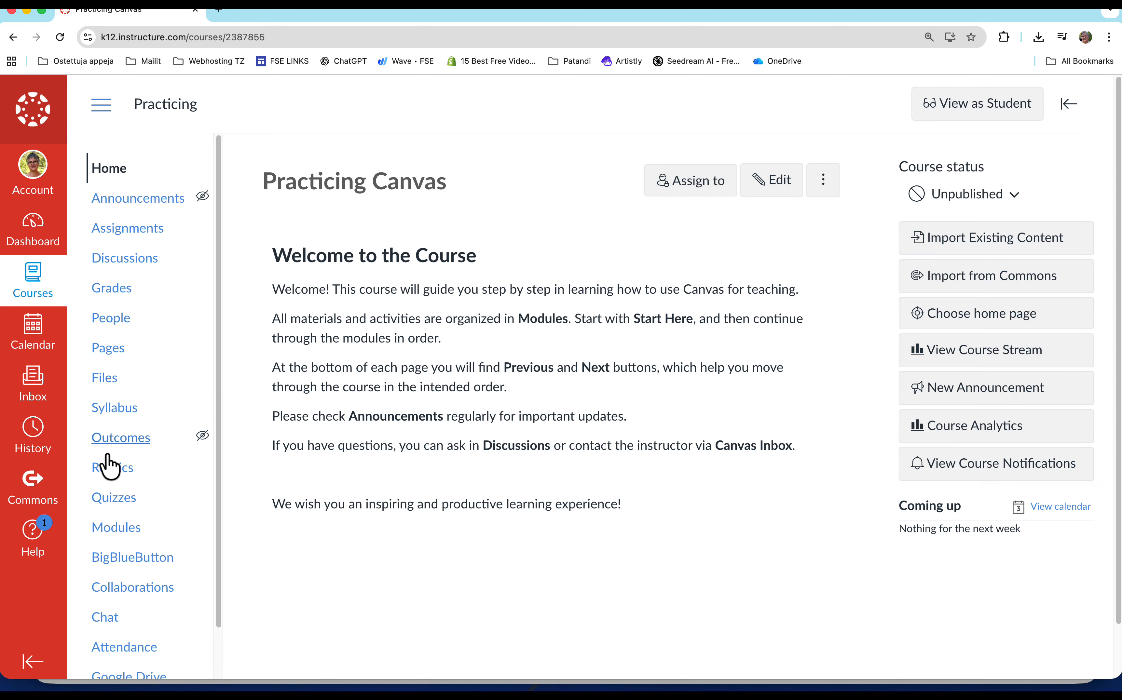
left_click(114, 532)
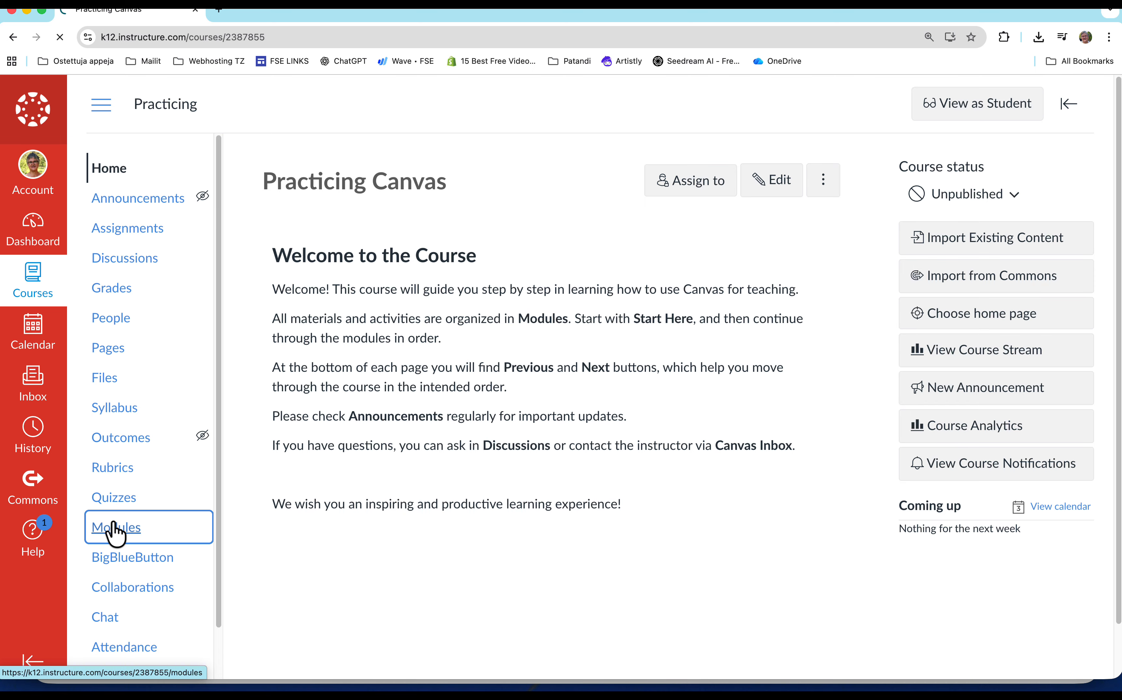
scroll(764, 419, "down", 2)
scroll(921, 264, "up", 5)
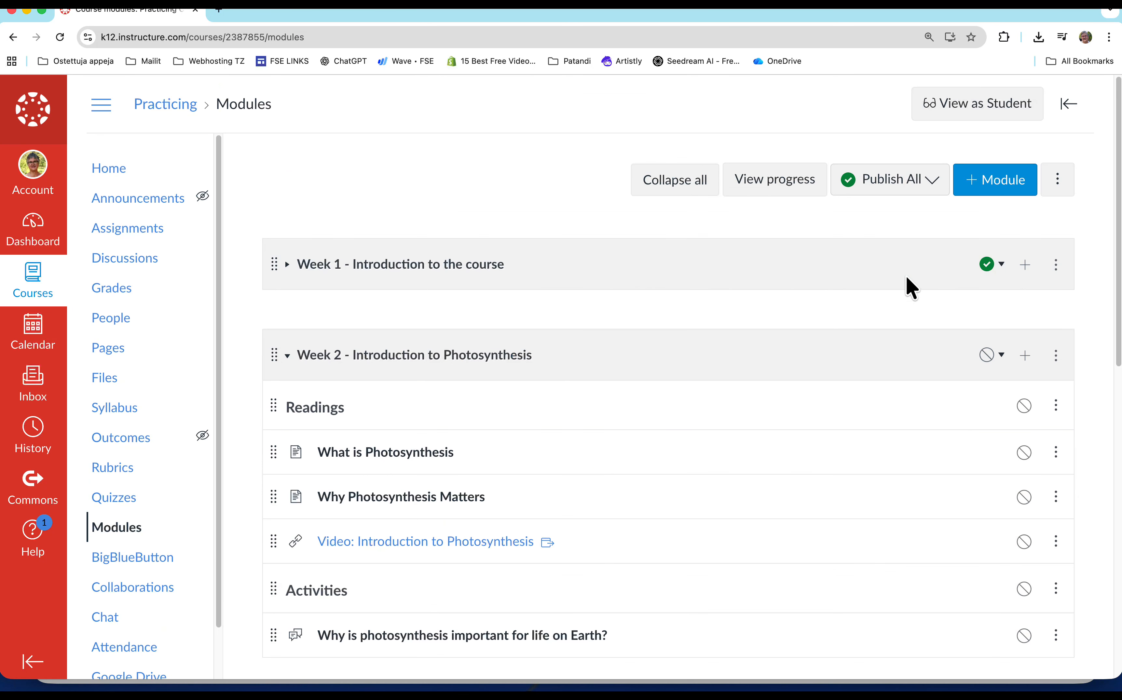
Add a newly created page named "Photosynthesis" to the module "Week 2 - Introduction to Photosynthesis".
left_click(1026, 355)
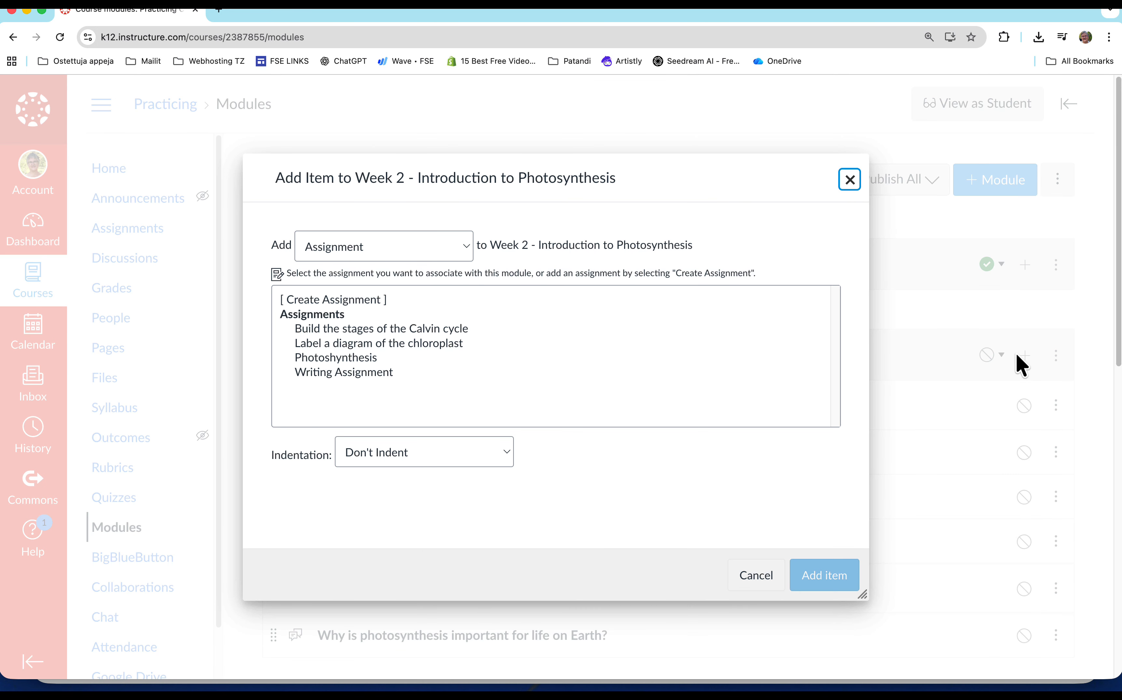
left_click(311, 250)
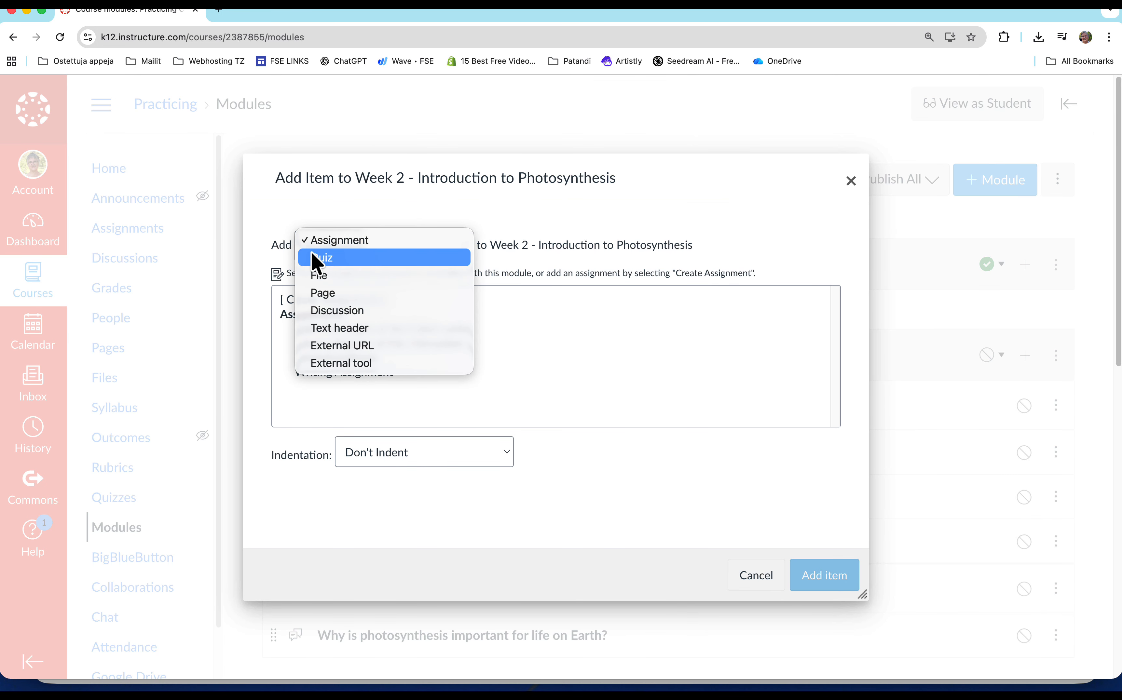
left_click(319, 295)
left_click(324, 301)
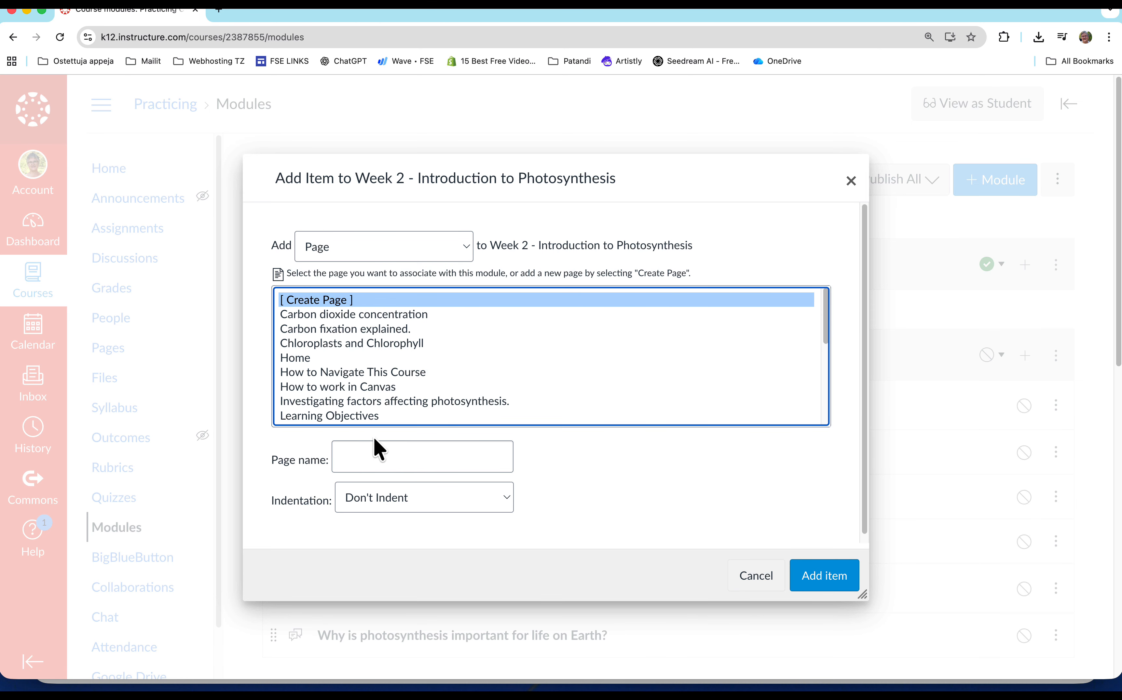
left_click(373, 457)
type("=P")
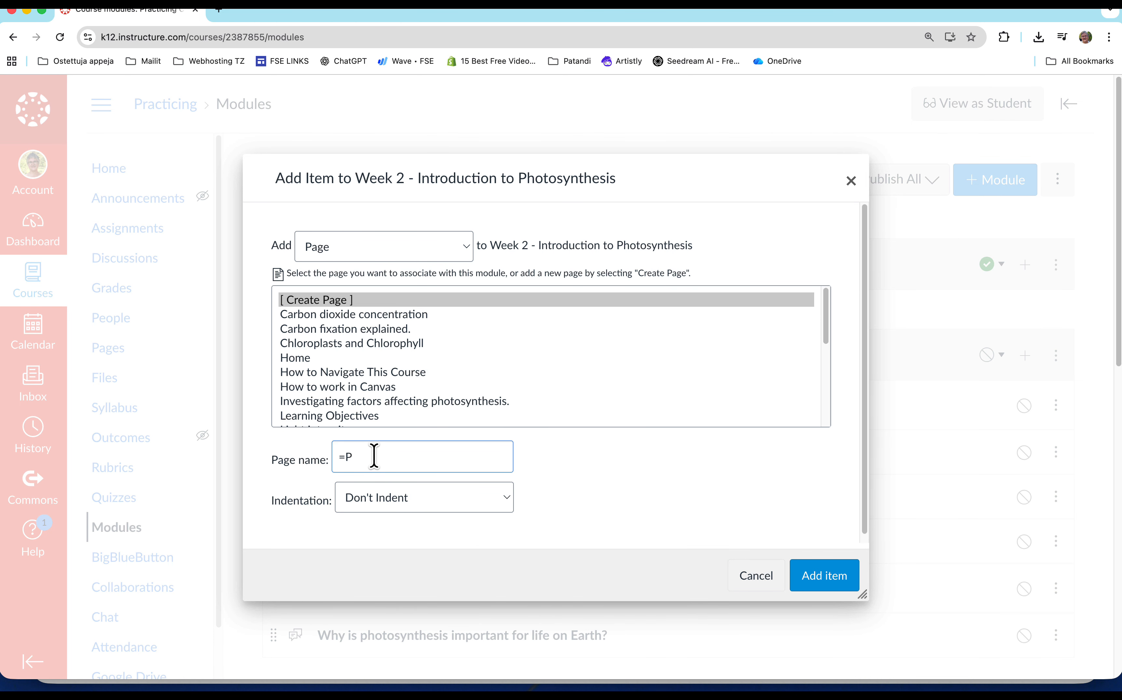
type("Phot")
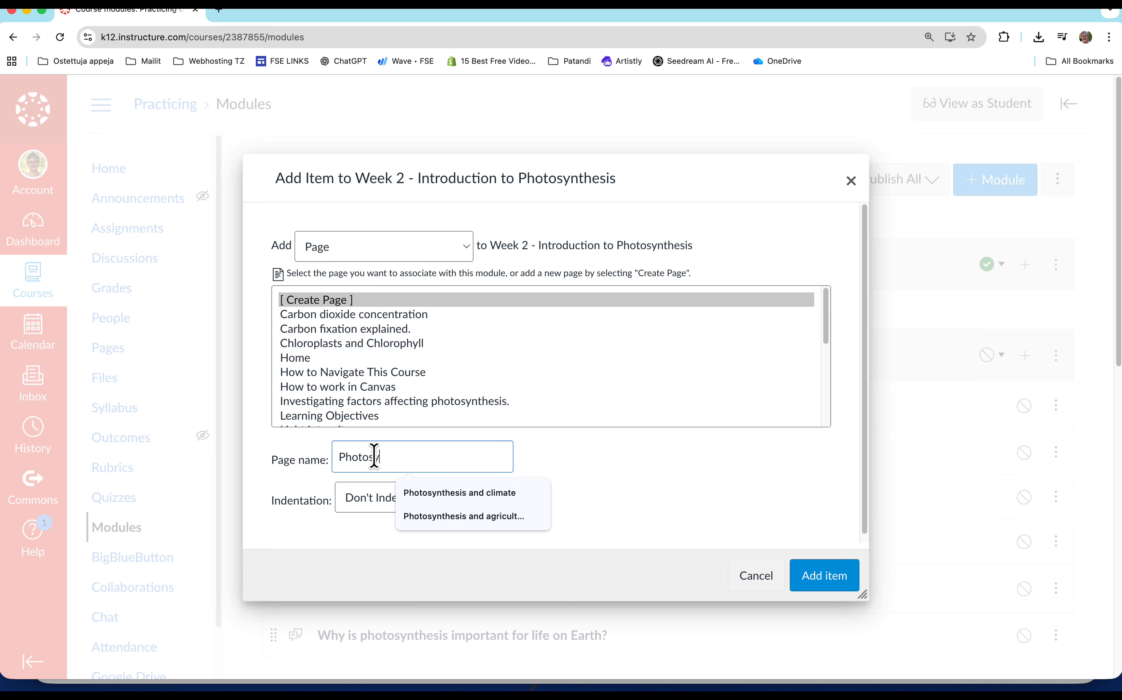
type("osynthesis")
left_click(811, 580)
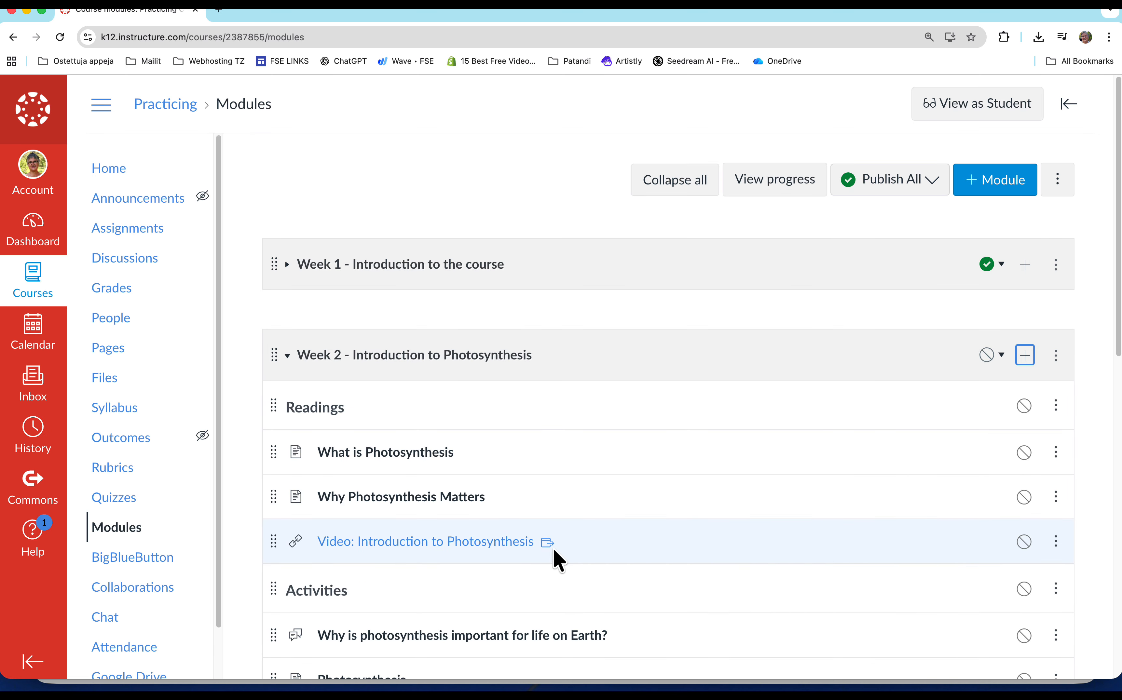
Open the new Photosynthesis page from the Week 2 module for editing and save it without publishing or adding content.
scroll(545, 557, "down", 7)
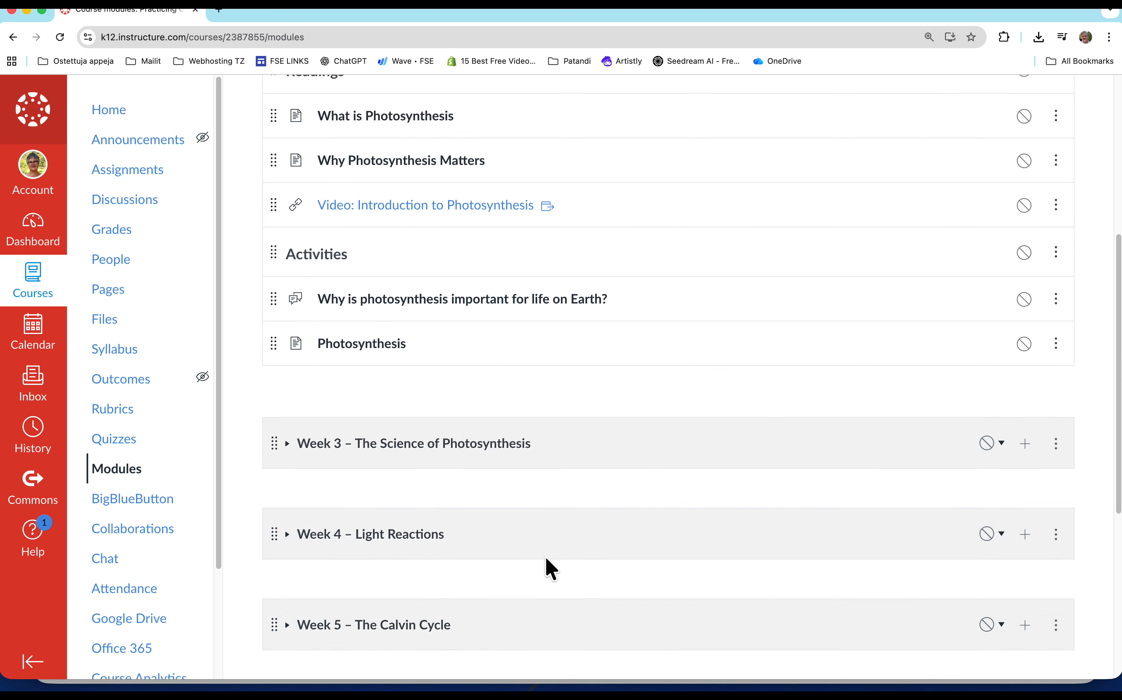
left_click(359, 345)
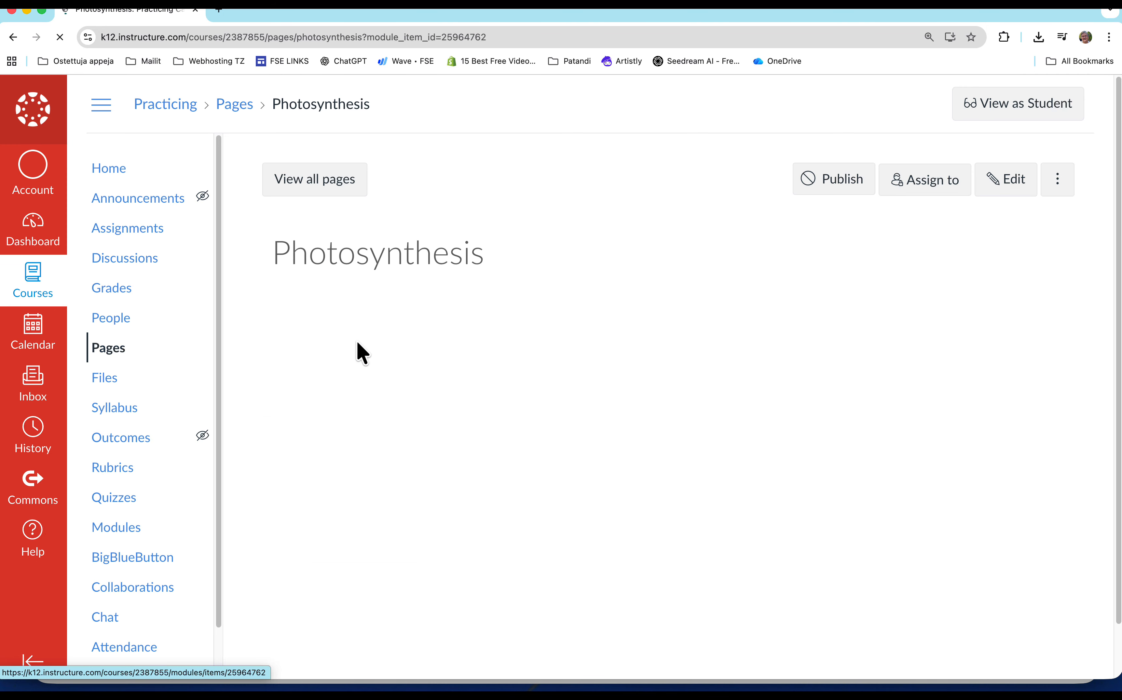
left_click(1007, 185)
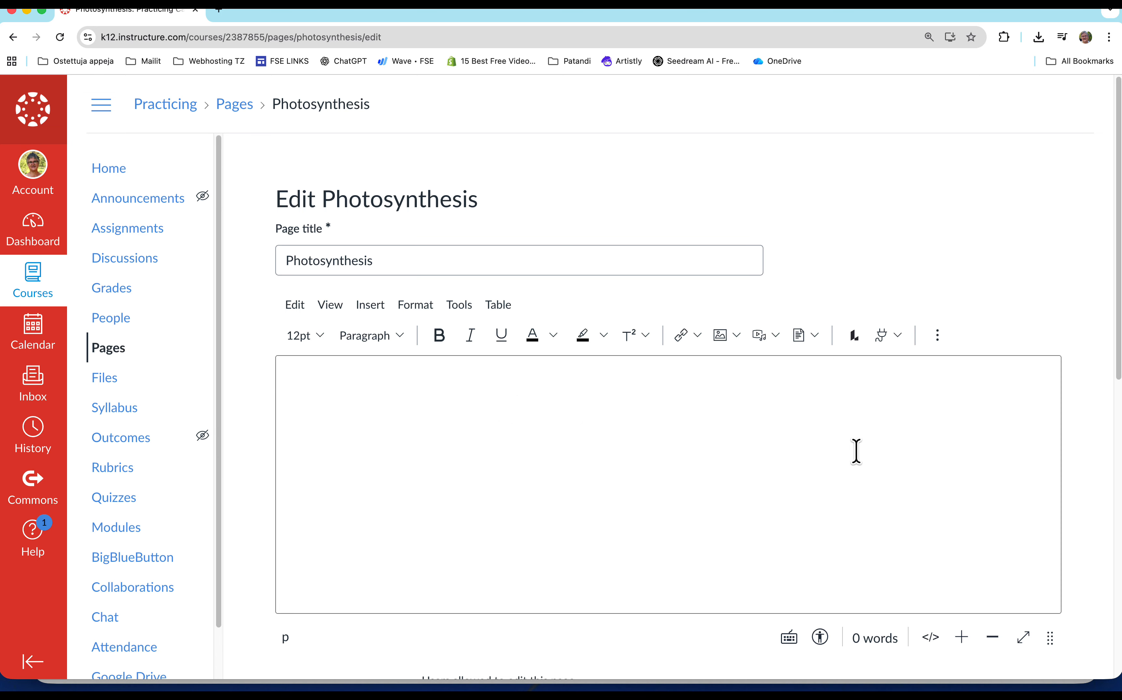
scroll(994, 489, "down", 10)
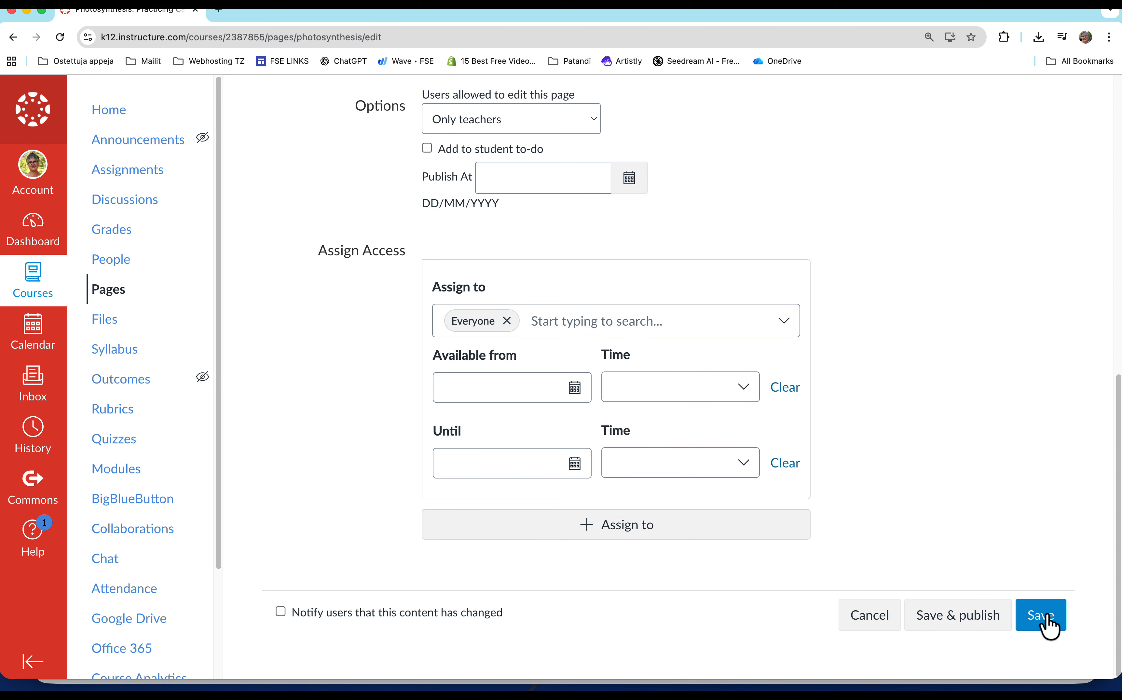
left_click(1047, 619)
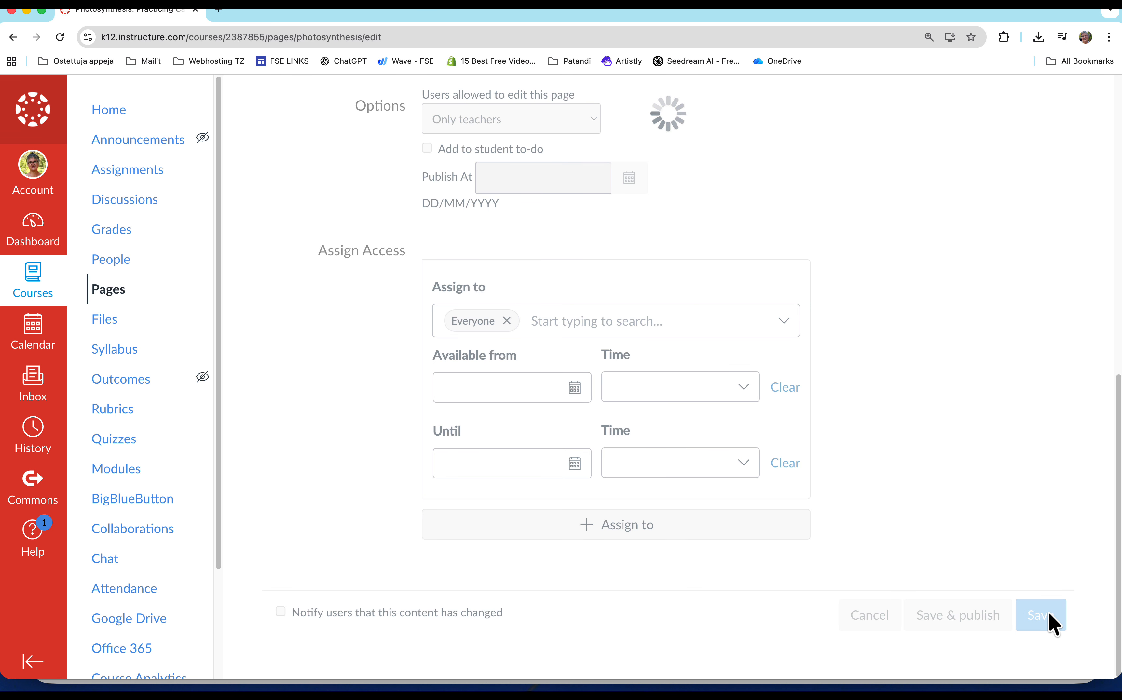